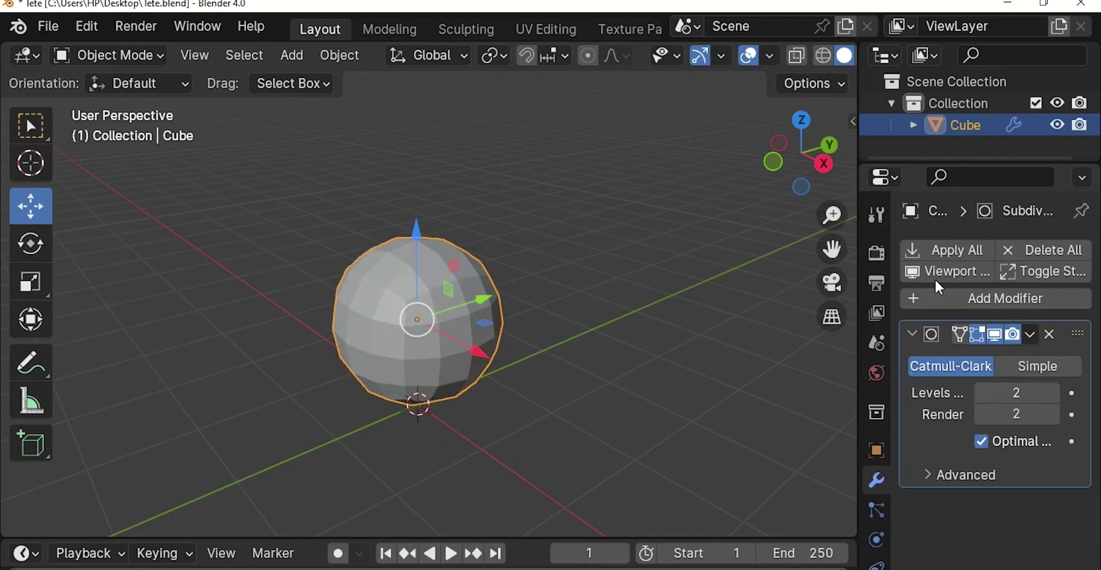
Apply the sphere's Subdivision modifier and enter Edit Mode on the resulting mesh
click(947, 251)
key(Tab)
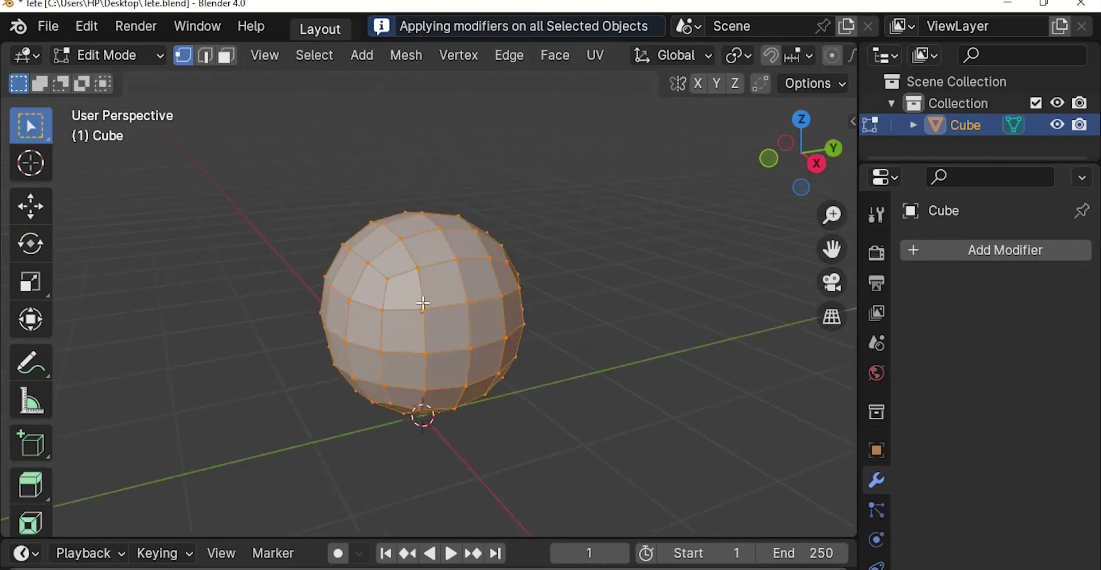
key(KP_3)
scroll(519, 295, down, 2)
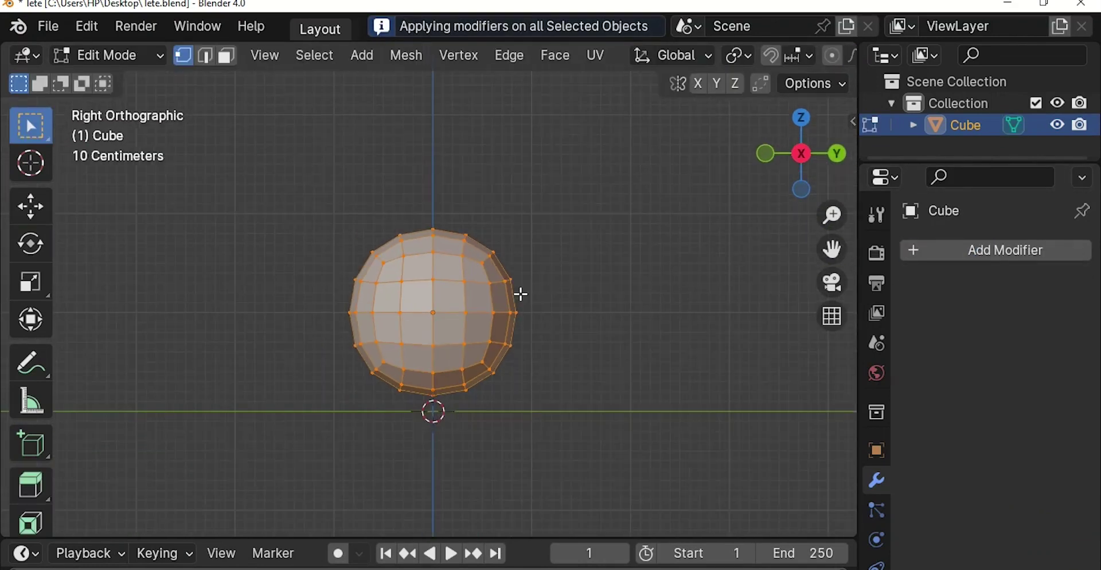
Enable the Screencast Keys overlay and delete the vertices of the sphere's negative-X half in wireframe front view
click(644, 323)
key(shift+z)
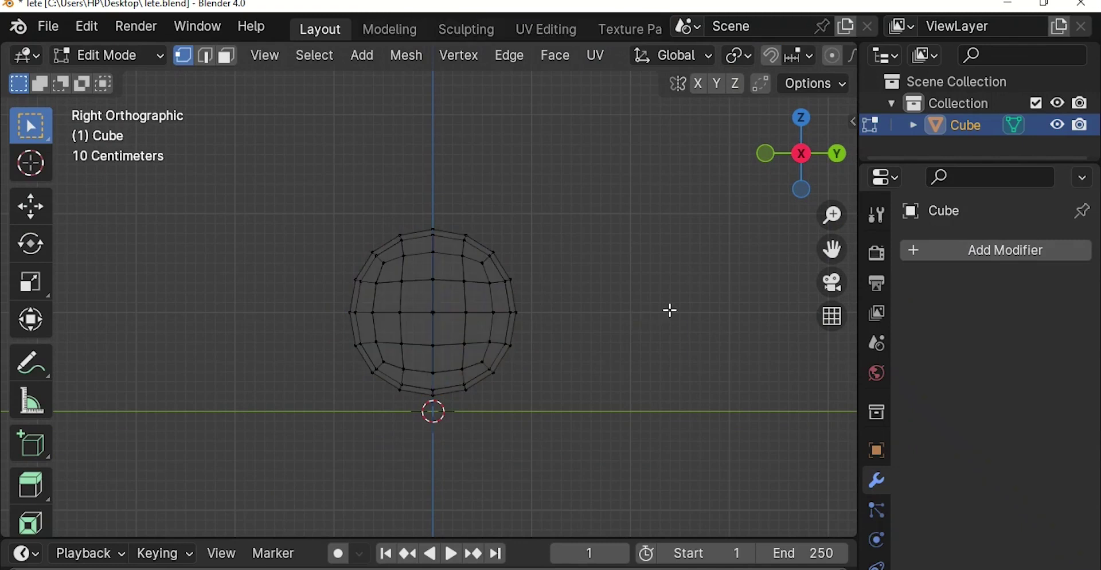
key(KP_1)
drag(294, 179, 426, 475)
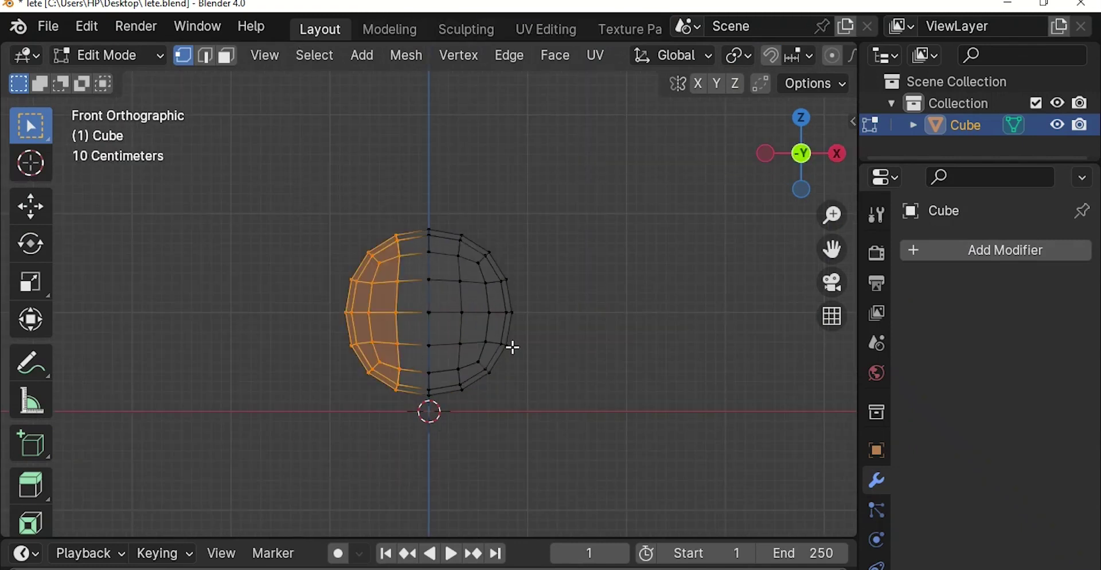
click(853, 121)
click(841, 264)
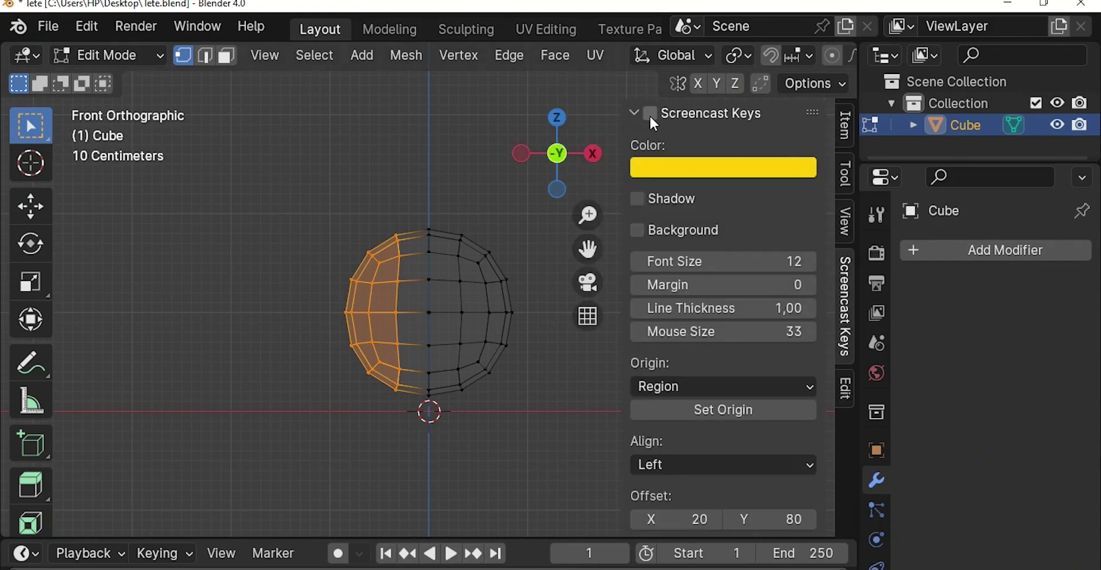
key(n)
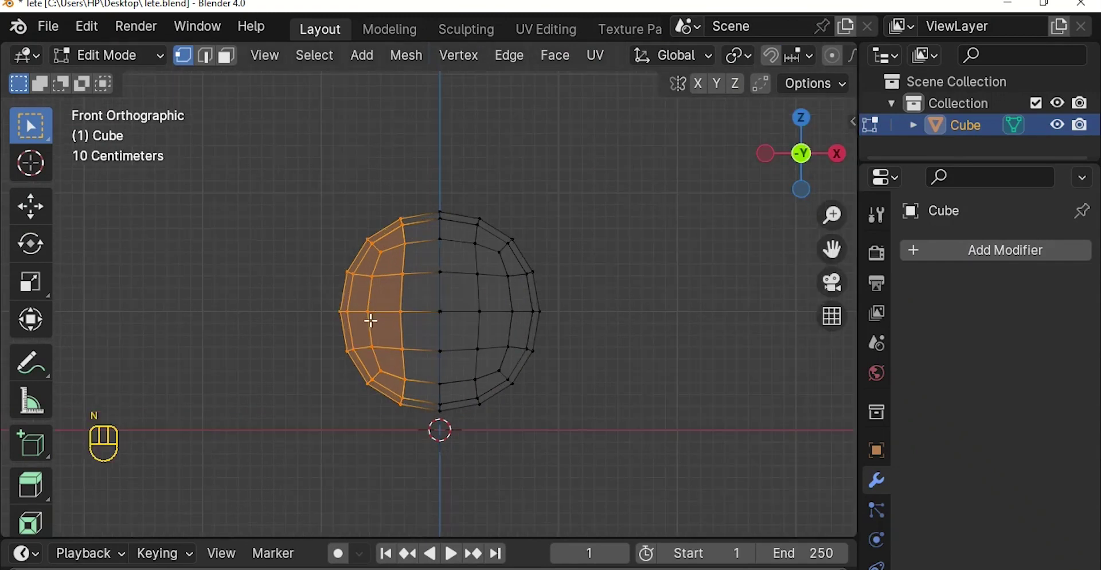
key(x)
click(249, 315)
Add a Mirror modifier on the X axis with Clipping enabled to the half sphere
key(Tab)
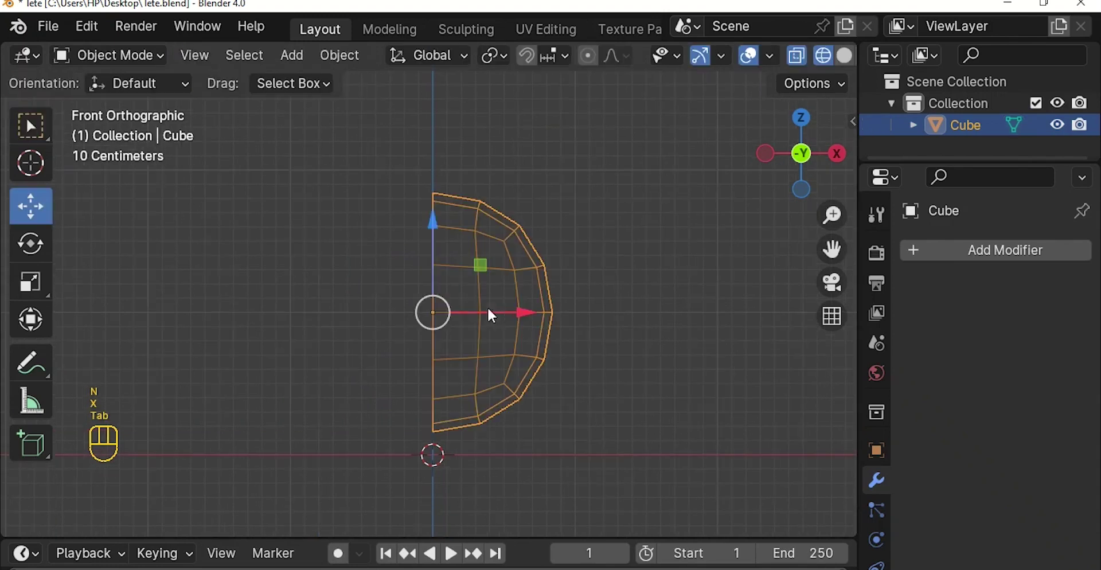
click(1003, 251)
mouse_move(1008, 262)
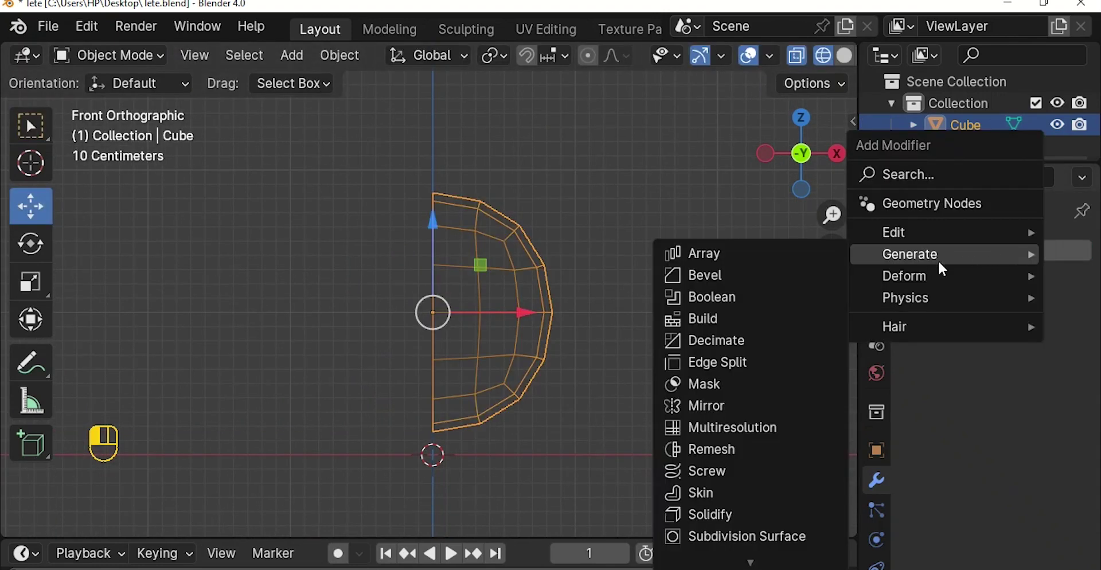
click(719, 407)
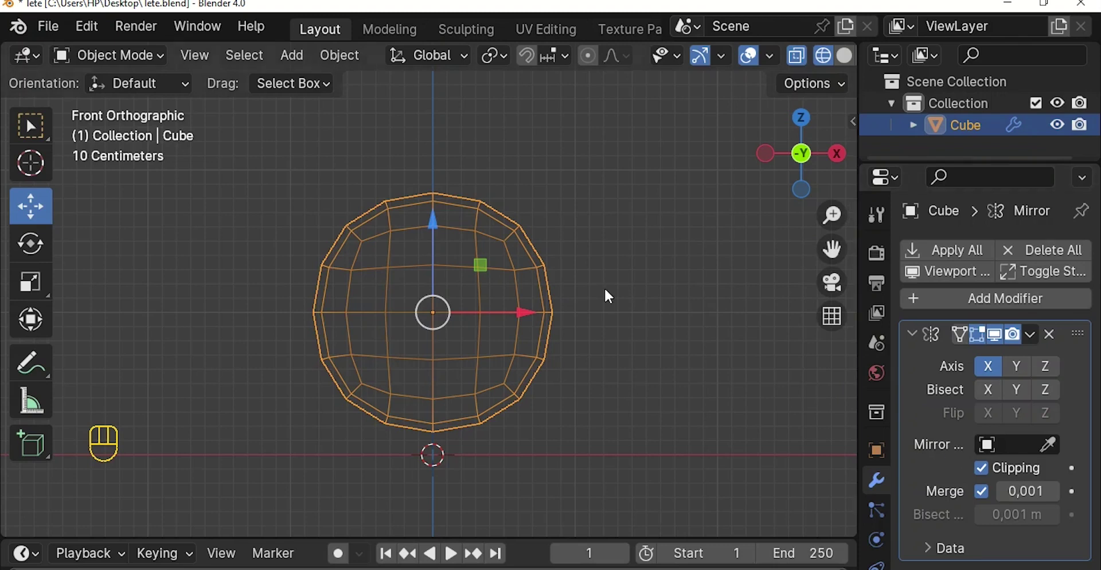
key(Tab)
key(Tab)
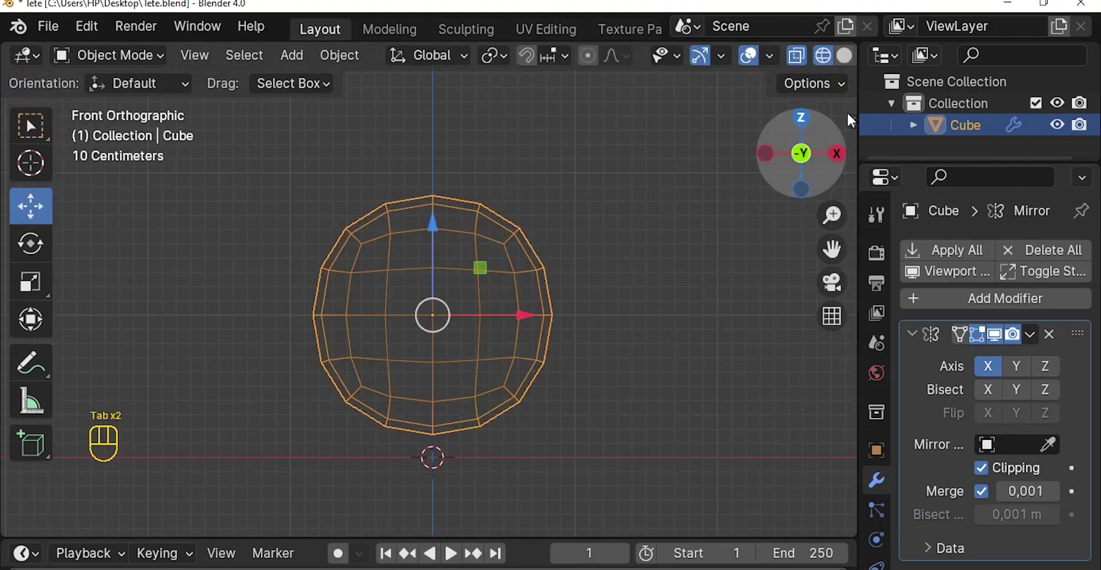
Switch to solid shading and slide the two corner vertices on the sphere's underside along their edges to round the neck outline
click(845, 56)
key(Tab)
mouse_move(526, 312)
middle_down()
mouse_move(519, 400)
mouse_move(441, 373)
mouse_move(411, 469)
middle_up()
scroll(411, 470, up, 2)
shift+middle_drag(624, 368, 604, 328)
middle_drag(604, 327, 541, 297)
click(591, 231)
middle_drag(464, 250, 552, 253)
key(b)
middle_drag(442, 212, 577, 299)
click(33, 208)
middle_drag(372, 244, 527, 207)
key(g)
key(g)
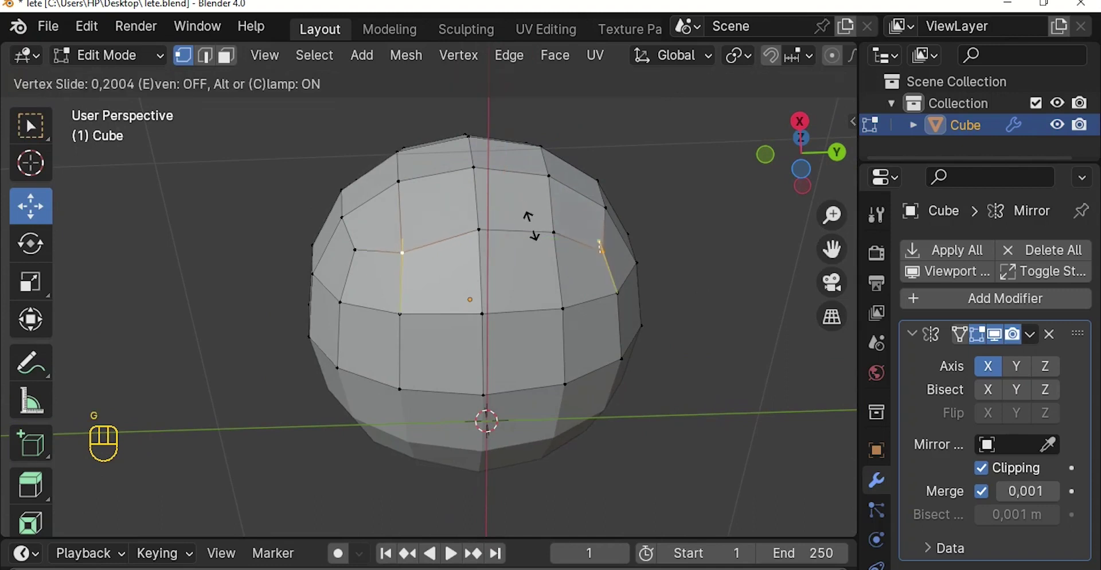
click(532, 238)
Adjust the neck outline on the sphere's underside, scaling its two outer middle vertices to about 0.94 along global Y
mouse_move(536, 238)
middle_down()
mouse_move(519, 172)
mouse_move(560, 154)
mouse_move(629, 187)
mouse_move(659, 222)
mouse_move(598, 203)
mouse_move(625, 253)
mouse_move(791, 349)
mouse_move(683, 184)
mouse_move(644, 246)
mouse_move(573, 224)
mouse_move(568, 244)
mouse_move(545, 252)
mouse_move(515, 244)
middle_up()
key(g)
click(567, 245)
click(524, 230)
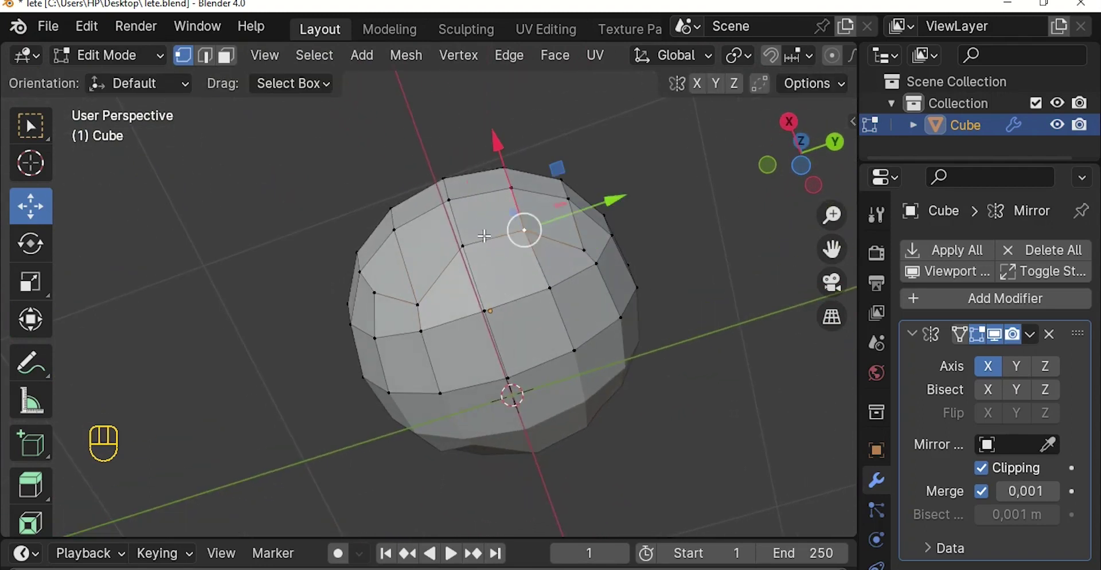
key(s)
key(y)
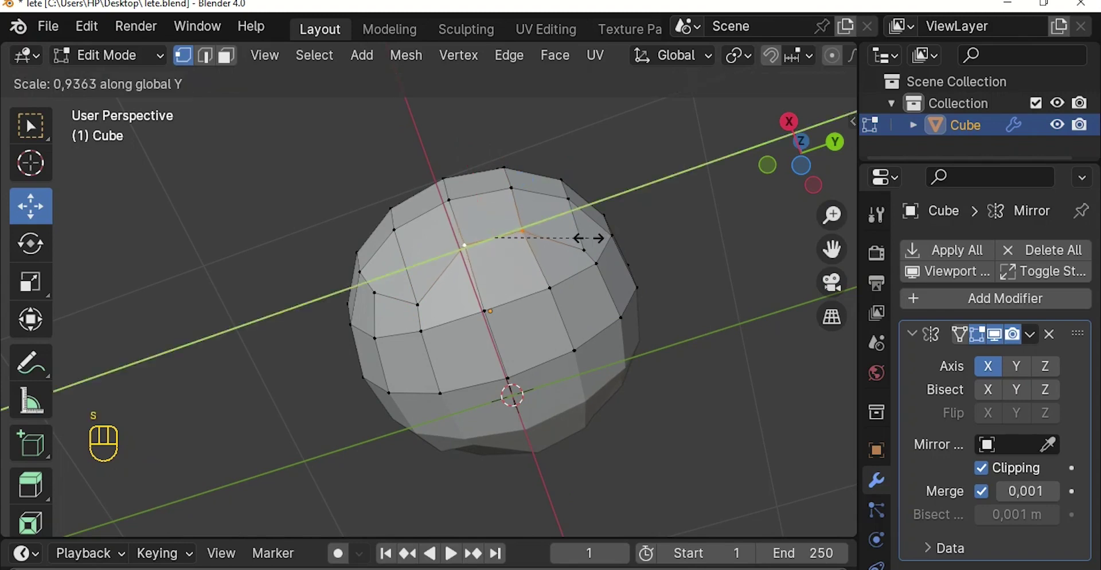
click(584, 237)
drag(469, 168, 467, 166)
Extrude the six faces inside the neck outline on the sphere's underside downward about 0.45 m to form the neck
click(228, 56)
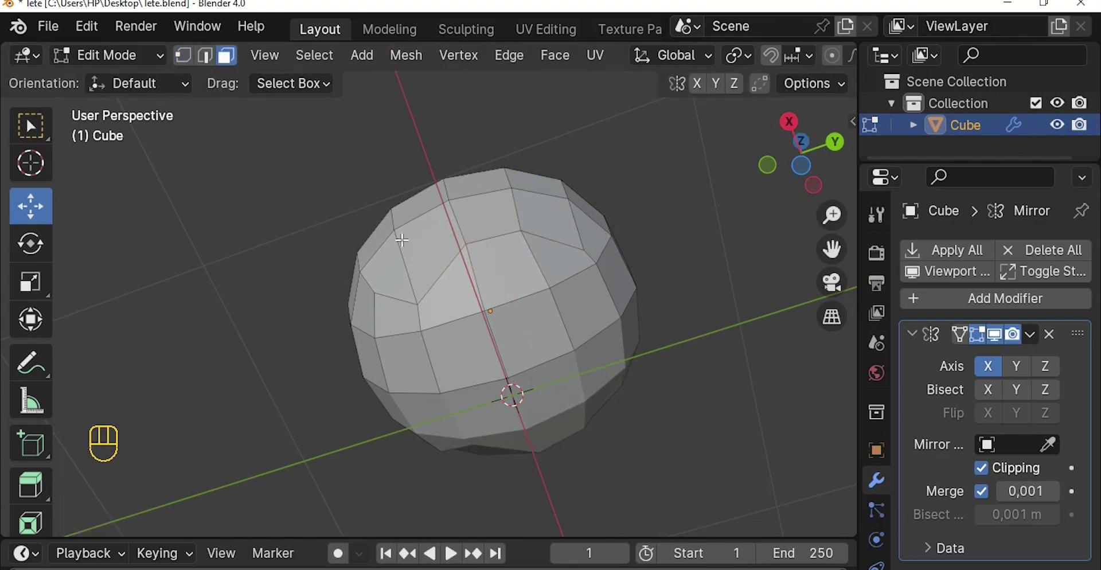
click(456, 318)
shift+click(488, 295)
shift+click(554, 256)
scroll(580, 229, down, 3)
middle_drag(586, 276, 619, 323)
key(KP_3)
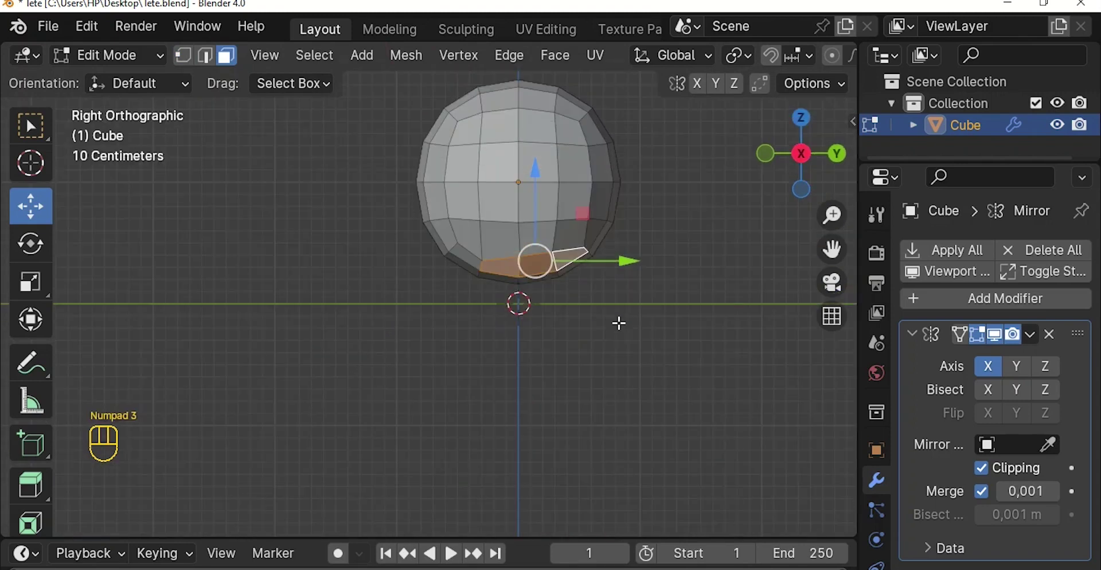
scroll(616, 304, up, 2)
middle_drag(590, 280, 509, 55)
shift+click(517, 304)
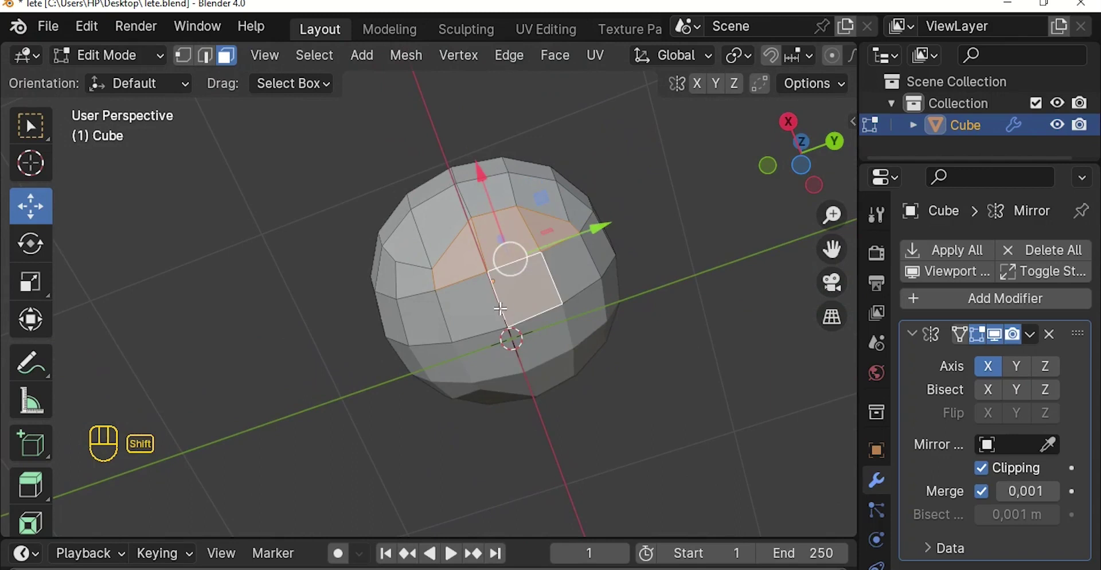
shift+click(497, 308)
shift+click(583, 290)
scroll(596, 264, down, 1)
middle_drag(602, 252, 588, 269)
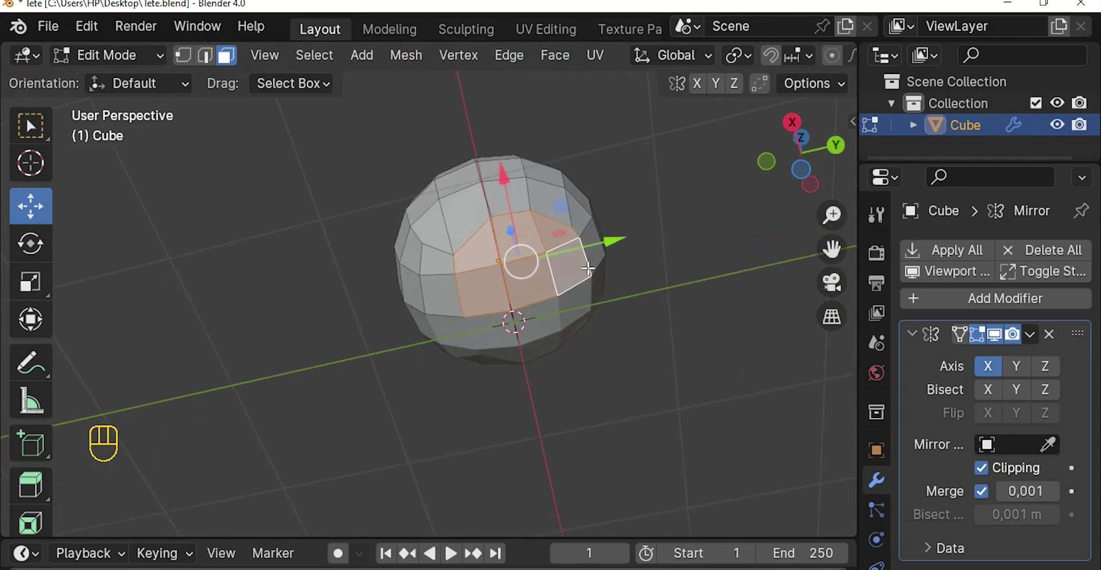
key(KP_3)
key(e)
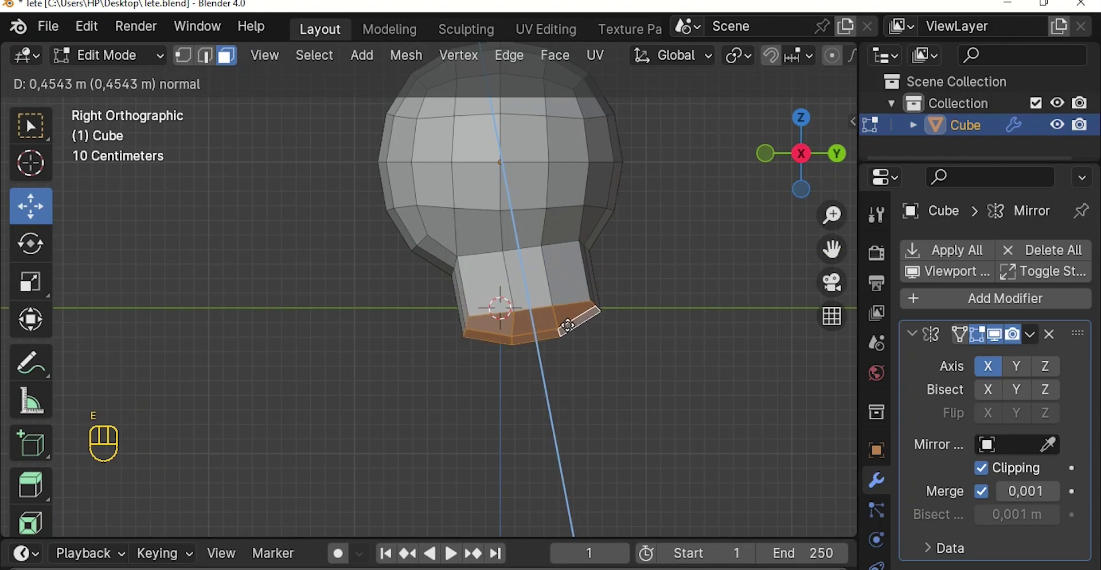
click(567, 325)
Narrow the neck by moving its bottom end about 0.2 m toward the mirror plane with proportional editing at a size of about 0.56 m
scroll(596, 284, down, 3)
key(Tab)
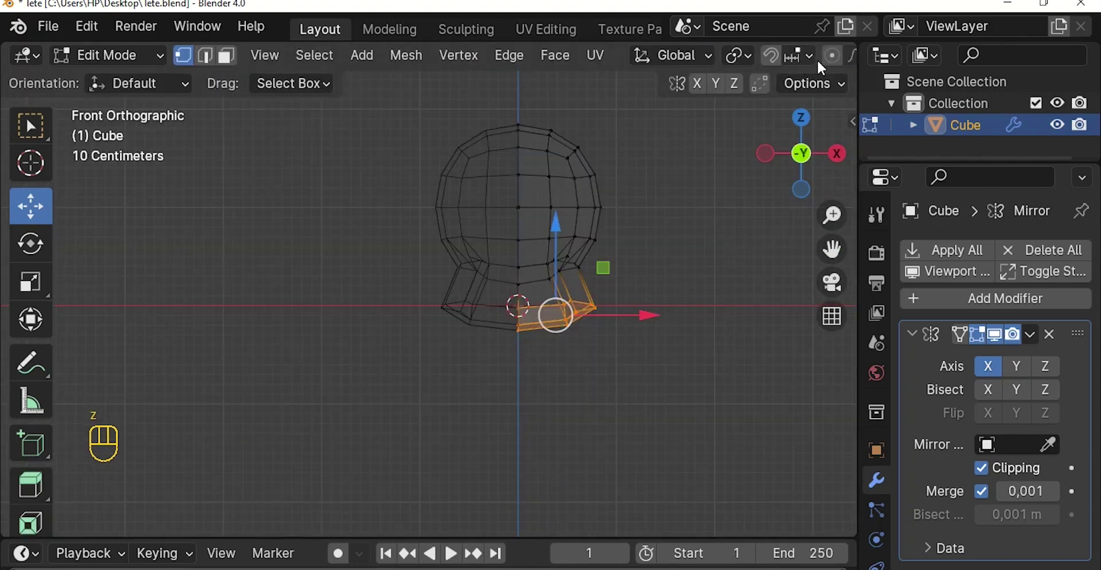
key(g)
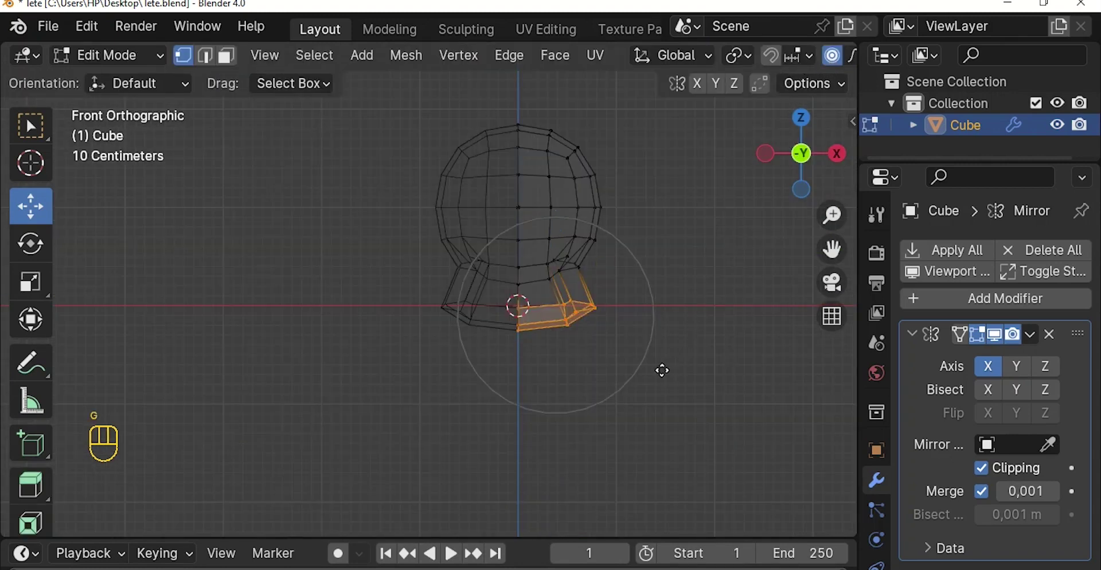
scroll(656, 368, up, 6)
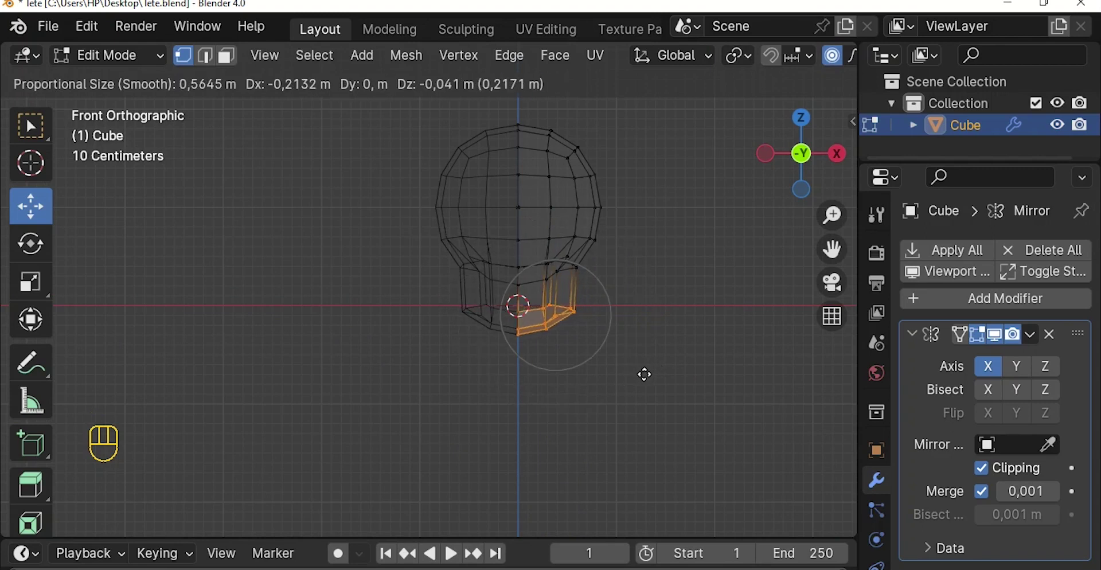
click(649, 369)
key(z)
click(862, 321)
middle_drag(573, 336, 413, 329)
scroll(440, 333, down, 3)
key(KP_5)
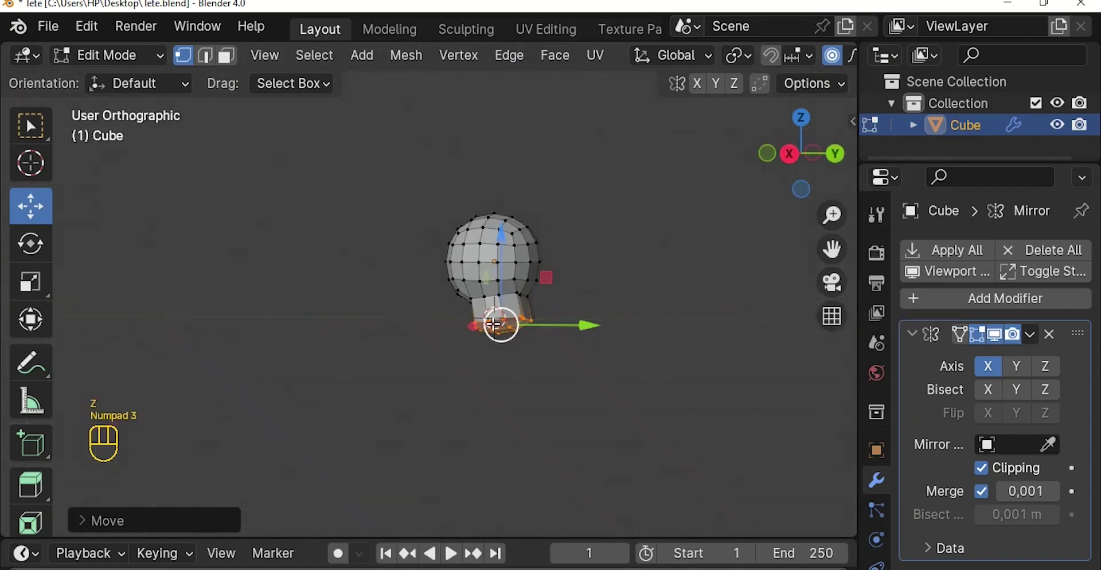
key(KP_3)
scroll(493, 322, up, 4)
key(Tab)
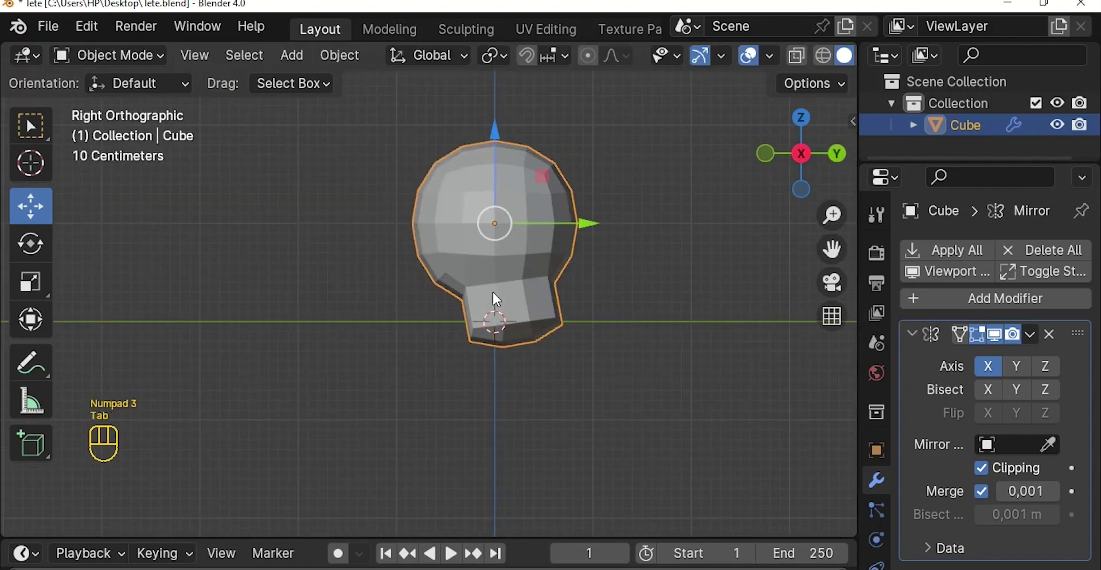
Move the lower front chin vertex about 0.24 m forward and 0.23 m down with proportional editing at a size of about 0.75 m
key(Tab)
click(443, 282)
middle_drag(442, 282, 454, 323)
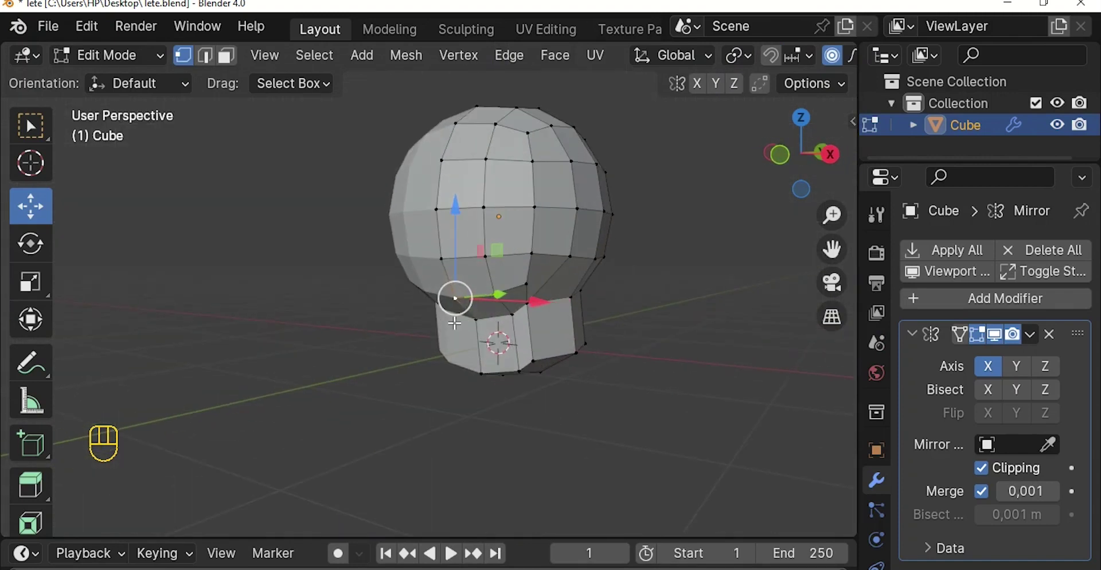
click(482, 293)
middle_drag(476, 310, 466, 309)
click(208, 53)
click(457, 294)
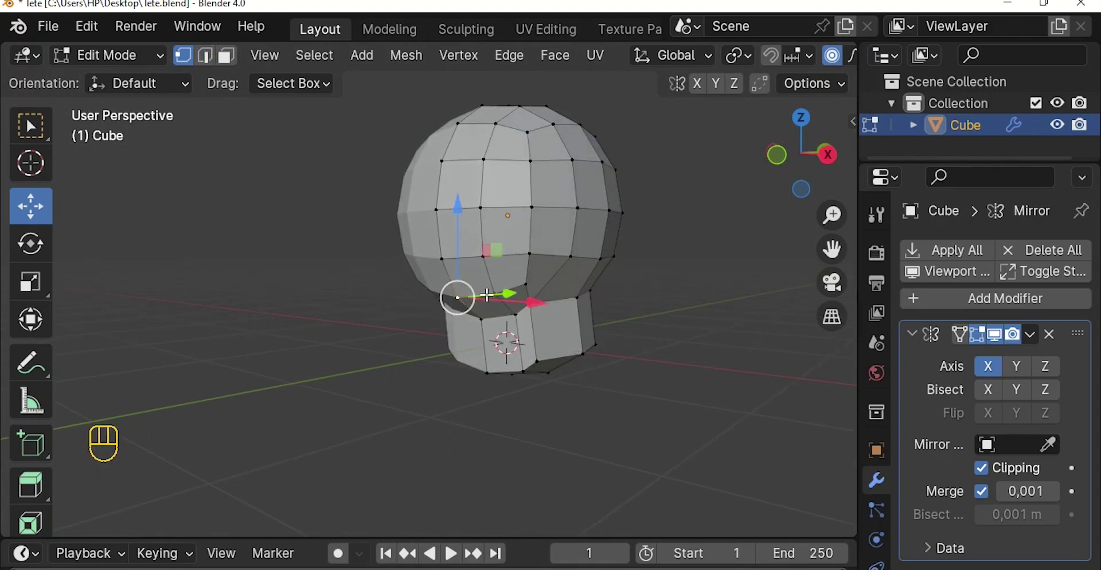
key(KP_3)
key(g)
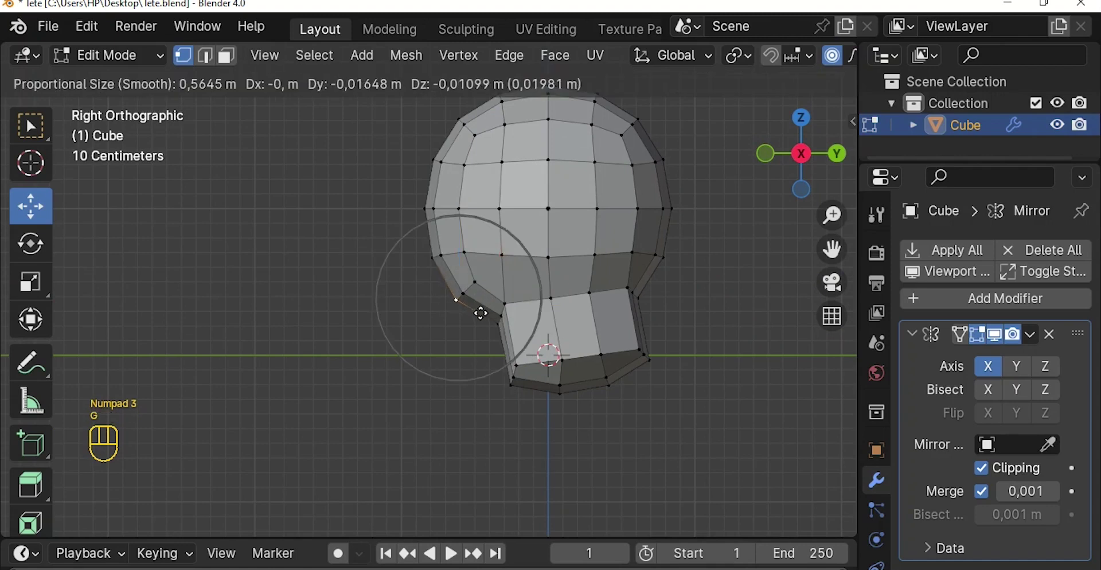
scroll(466, 326, down, 1)
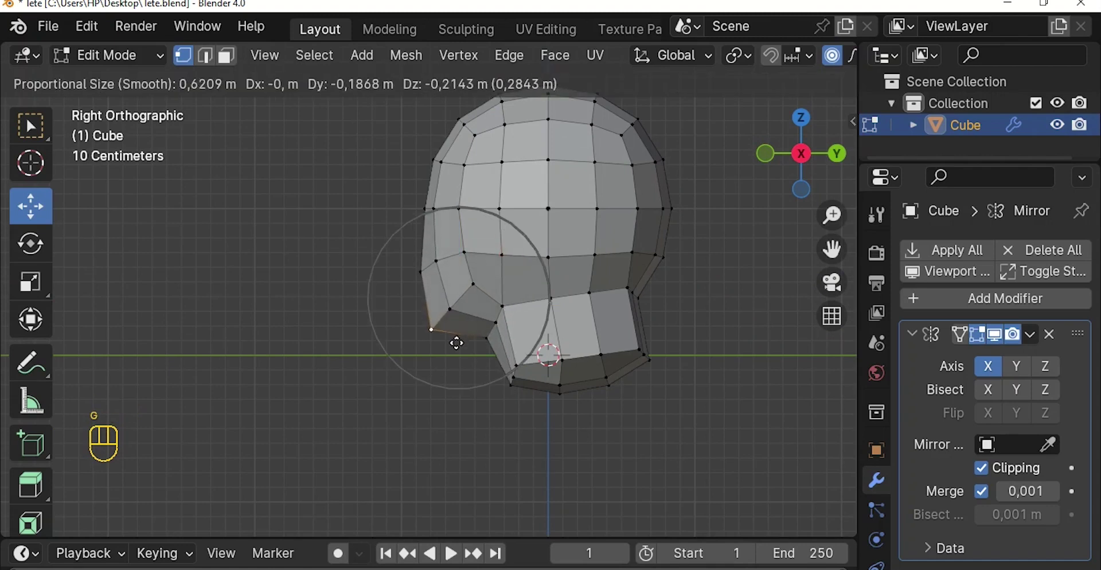
scroll(450, 345, down, 2)
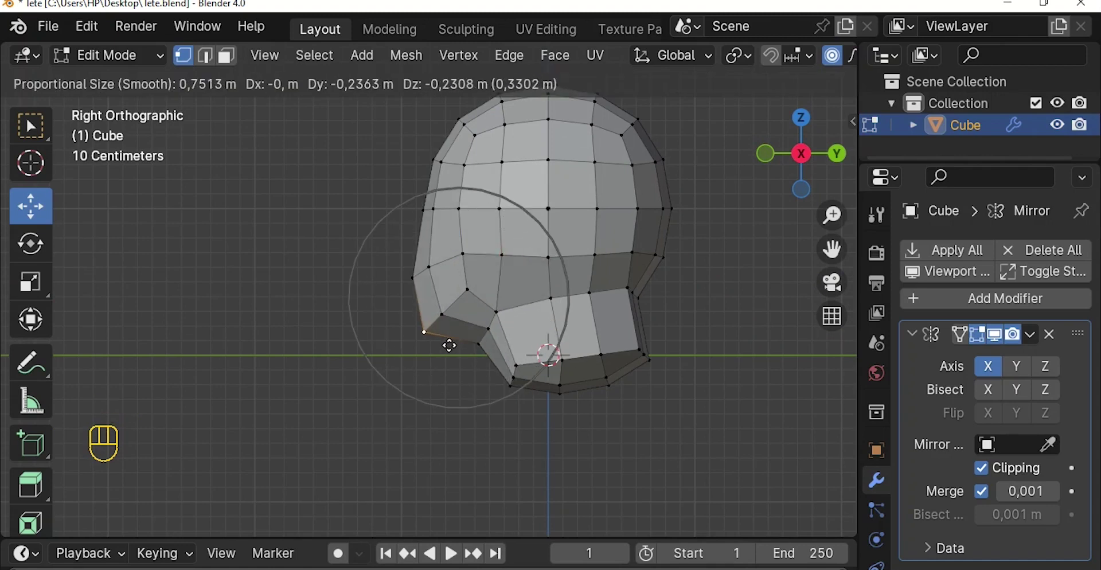
click(450, 345)
Move the lower edge at the back of the head about 0.25 m forward and 0.06 m up with a proportional size of about 0.68 m
scroll(450, 345, down, 3)
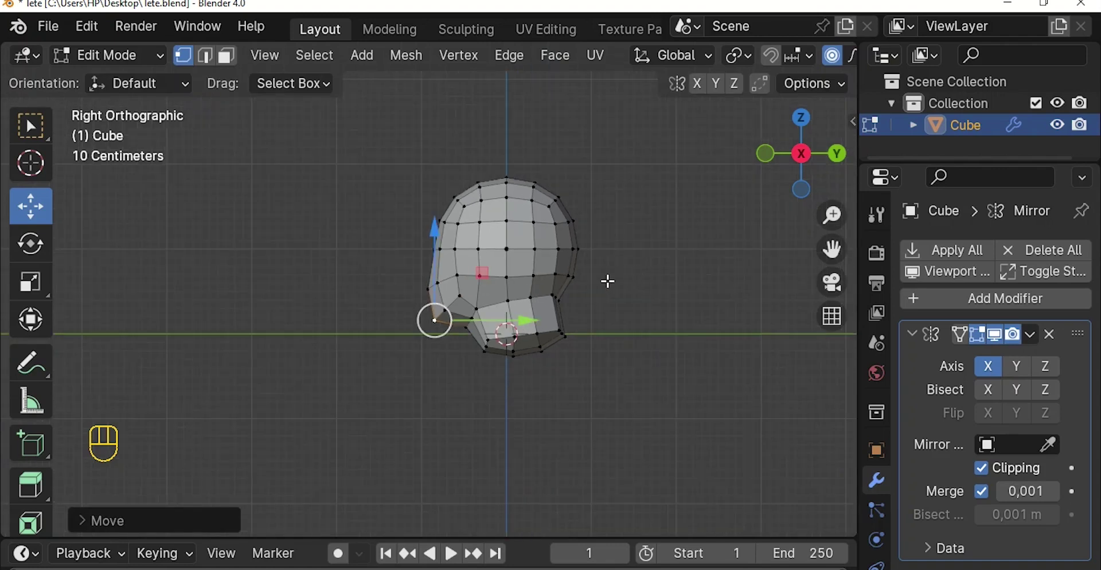
scroll(589, 283, up, 2)
click(205, 55)
middle_drag(682, 292, 514, 292)
alt+click(450, 284)
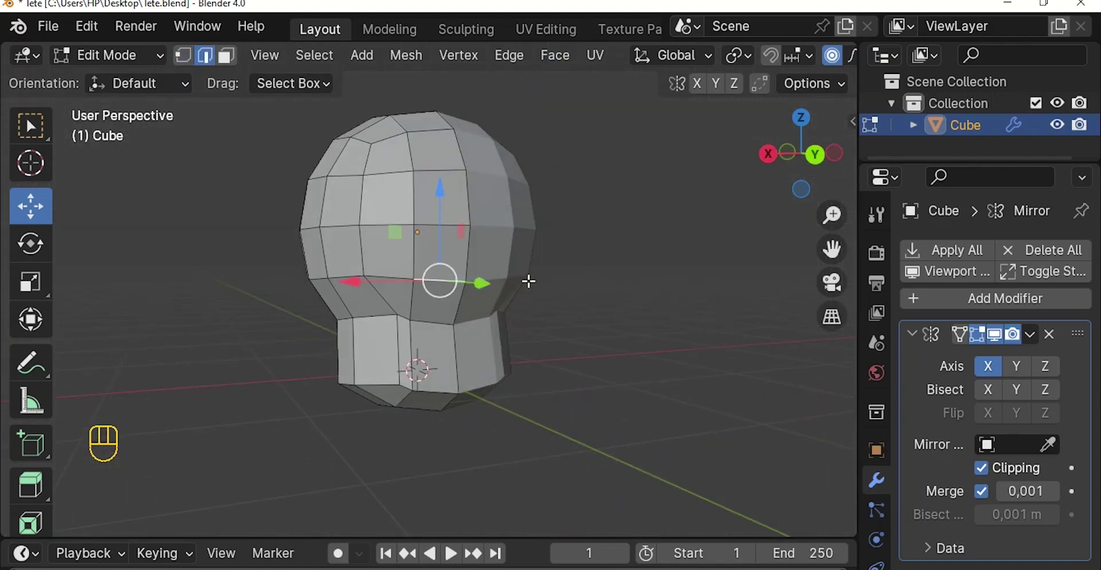
key(KP_5)
key(KP_3)
scroll(593, 377, up, 1)
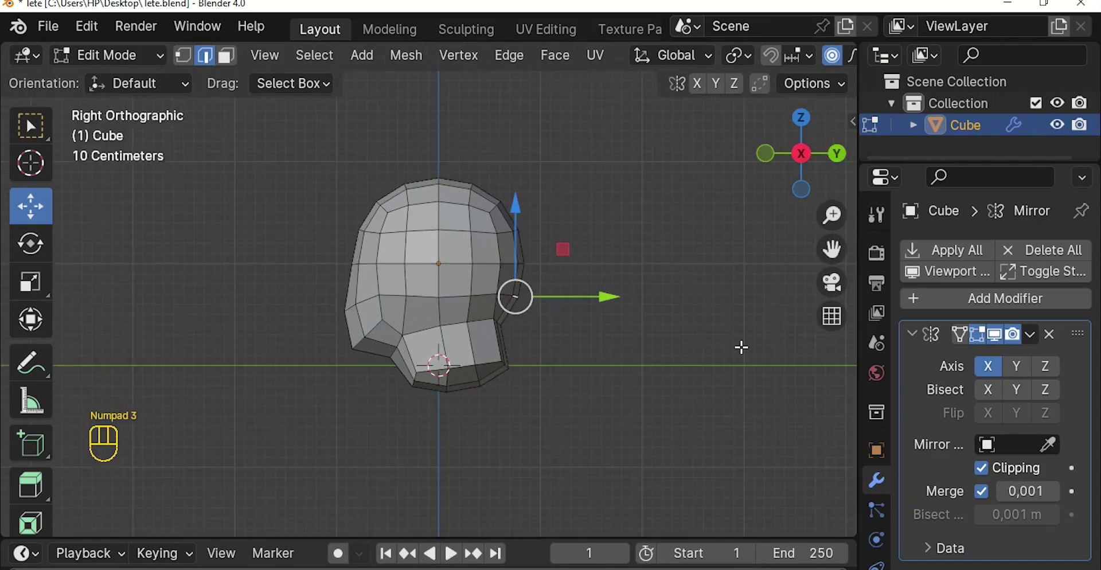
key(g)
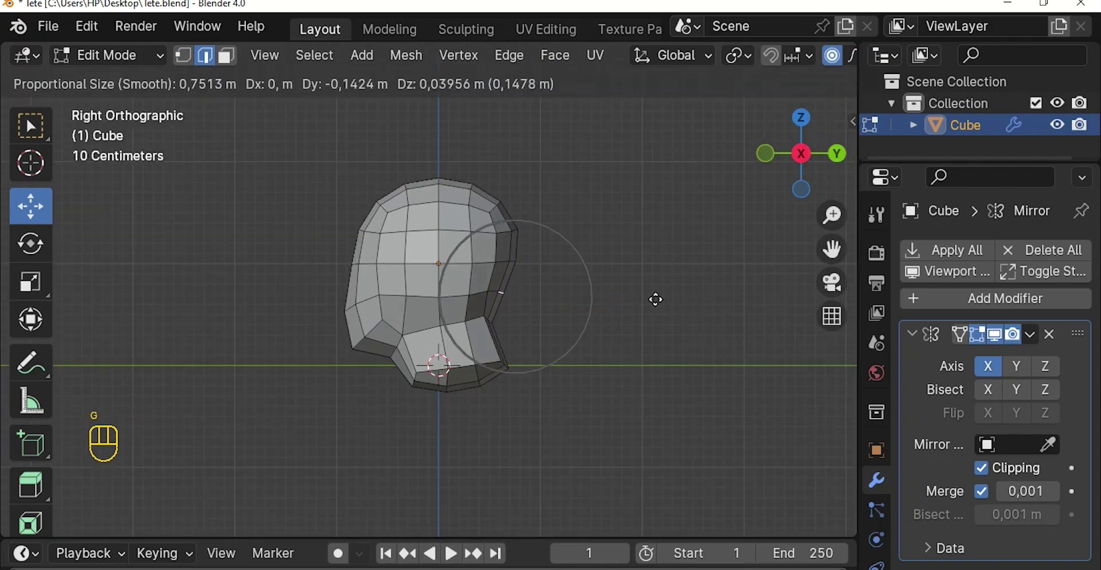
scroll(650, 297, up, 1)
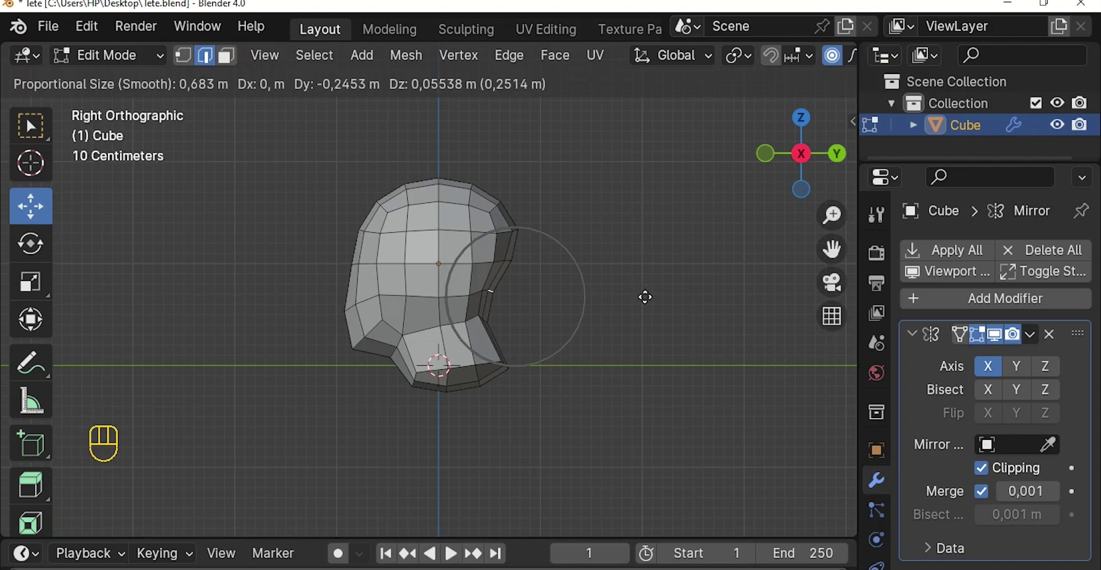
click(644, 297)
Select the entire linked mesh and scale it to about 0.81 along X to narrow the head
mouse_move(602, 308)
middle_down()
mouse_move(558, 312)
mouse_move(692, 301)
mouse_move(610, 299)
middle_up()
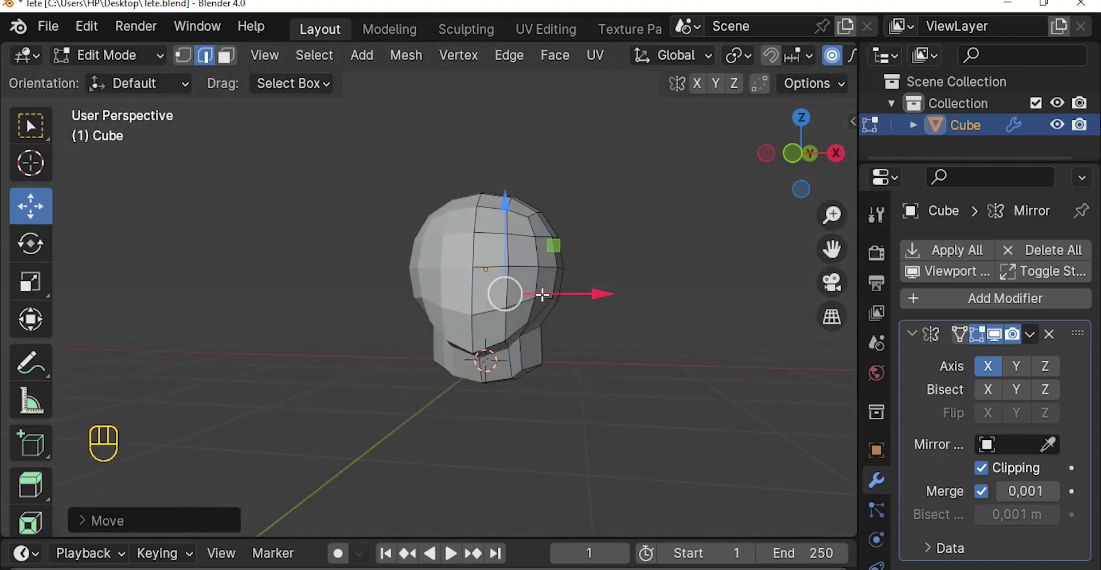
key(l)
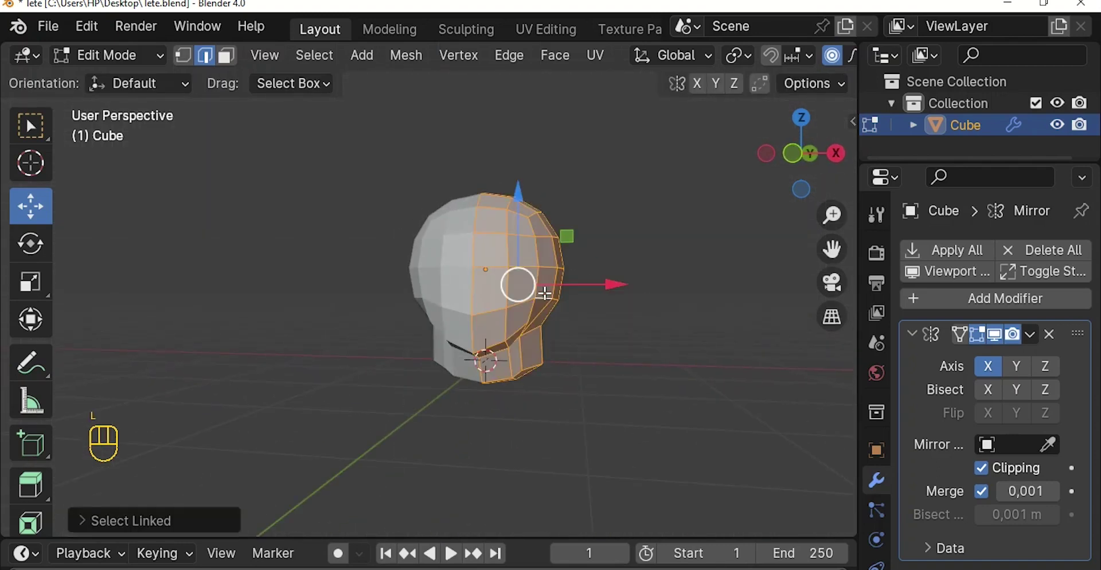
key(KP_1)
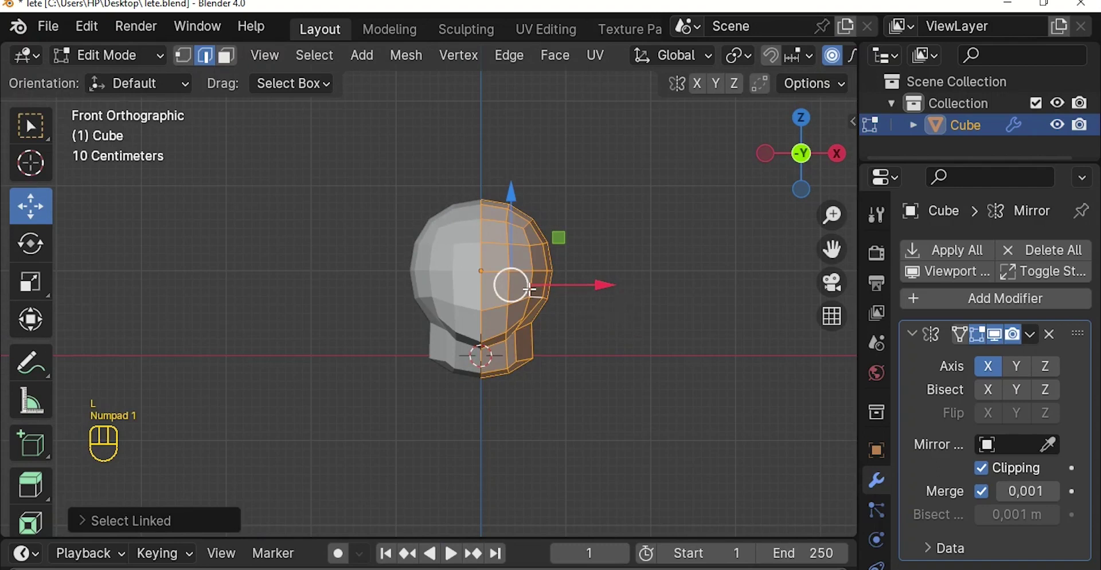
key(s)
key(x)
scroll(529, 289, down, 3)
scroll(529, 290, down, 6)
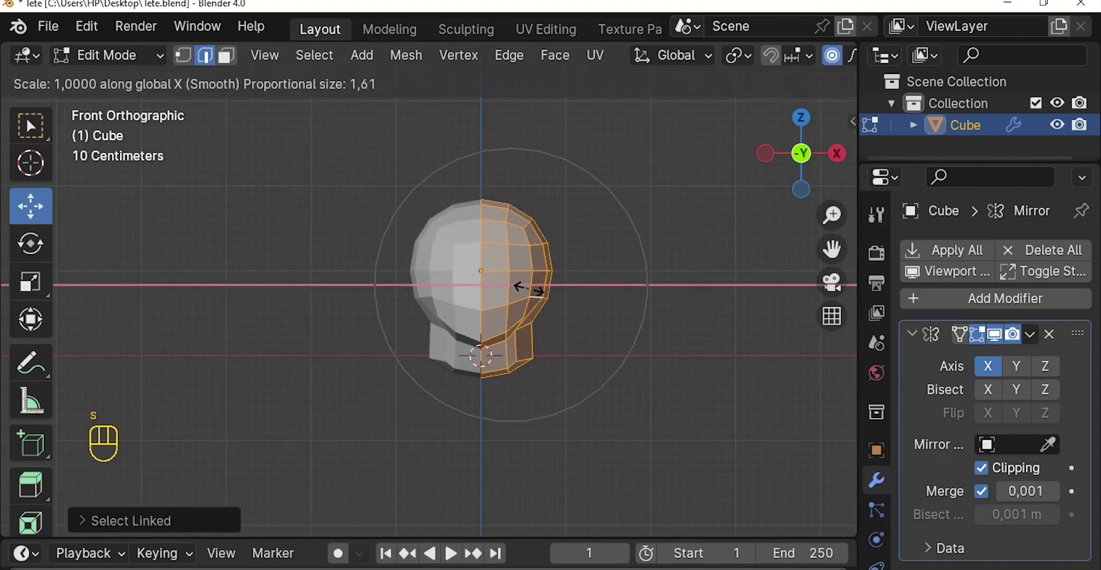
key(x)
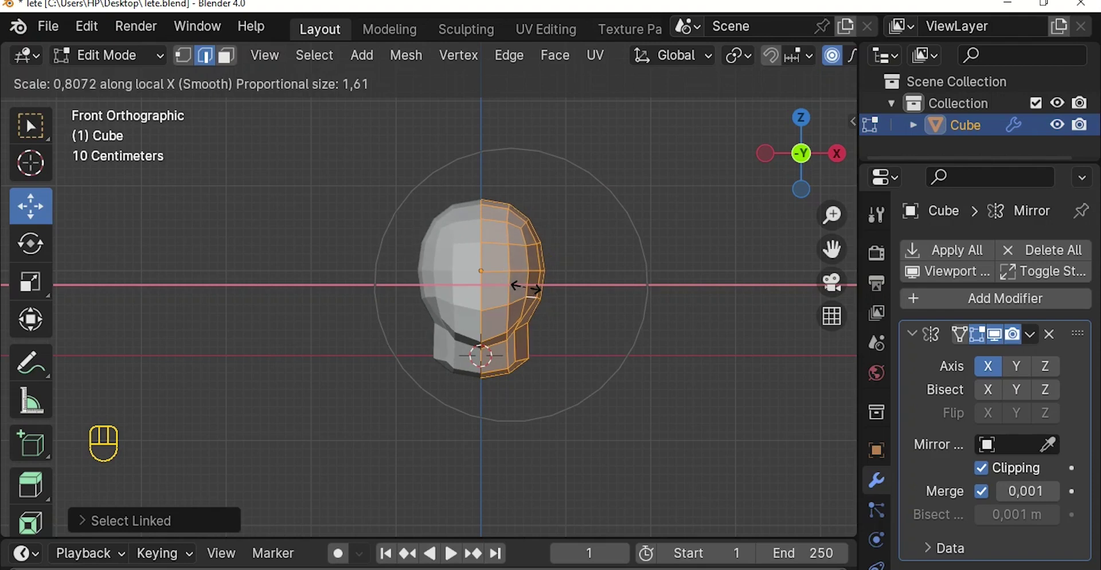
click(525, 290)
key(Tab)
middle_drag(600, 336, 754, 332)
key(KP_1)
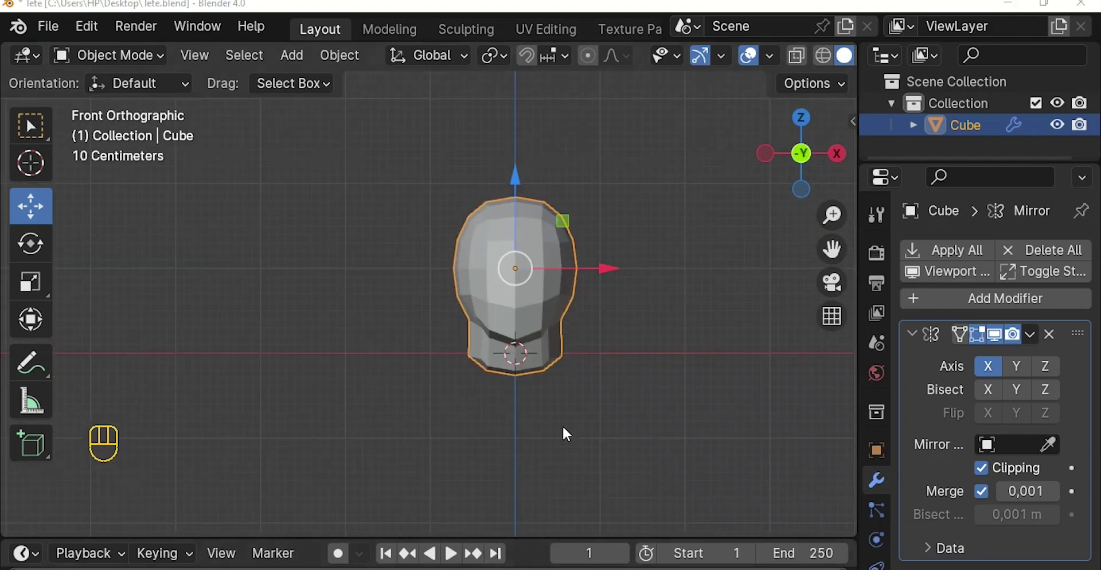
Move the vertical edge beside the face's centre line about 0.15 m toward the mirror plane with a proportional size of about 0.68 m
key(Tab)
scroll(542, 291, up, 2)
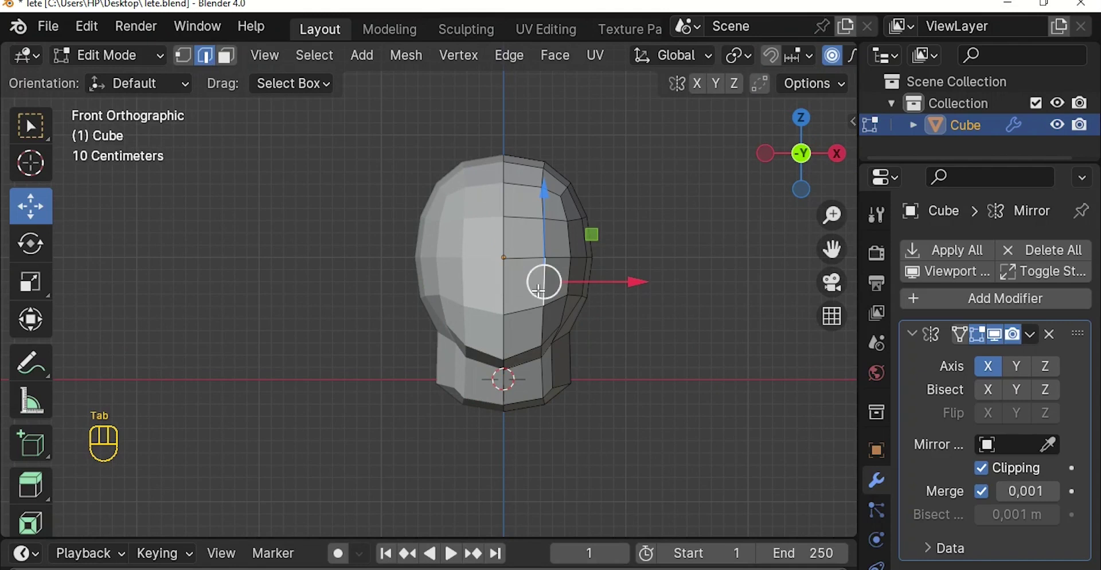
drag(604, 288, 612, 282)
key(ctrl+z)
key(g)
scroll(617, 285, up, 5)
scroll(614, 284, up, 3)
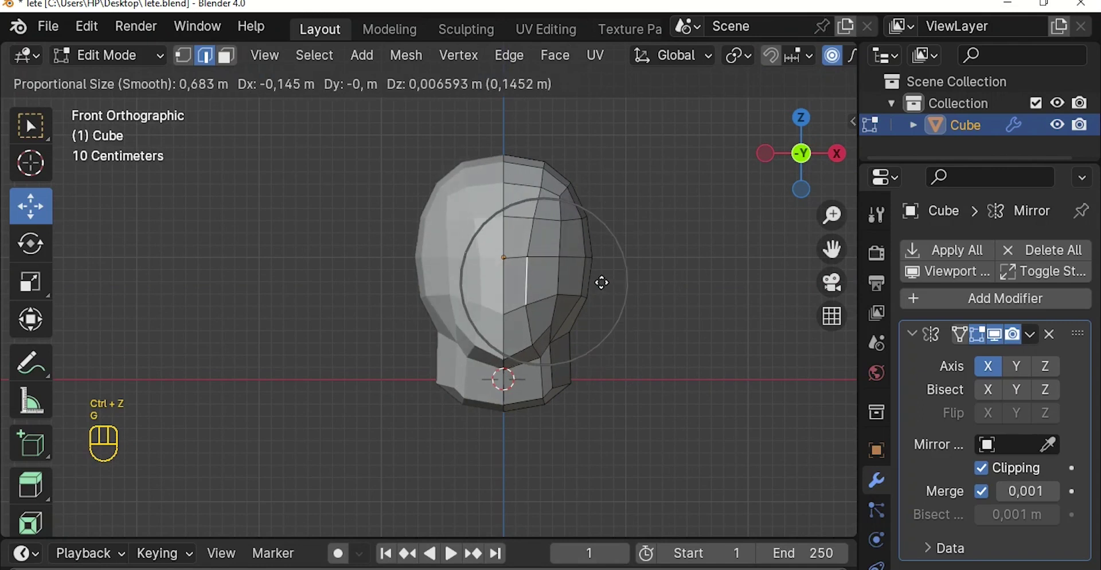
click(600, 282)
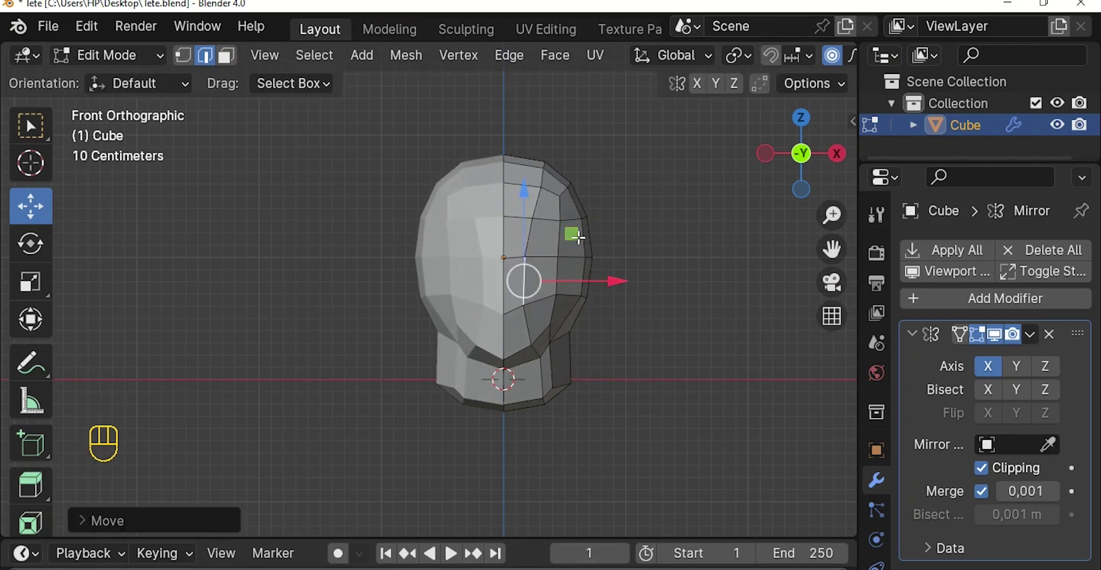
Turn off proportional editing and move the forehead vertex above the shifted edge slightly toward the mirror plane
click(539, 220)
key(1)
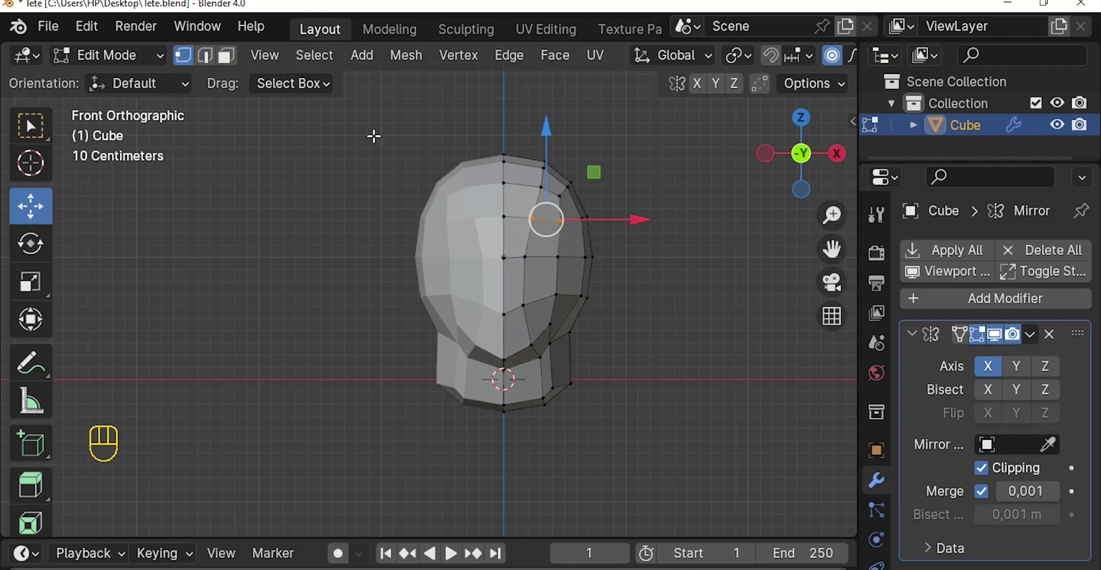
click(834, 55)
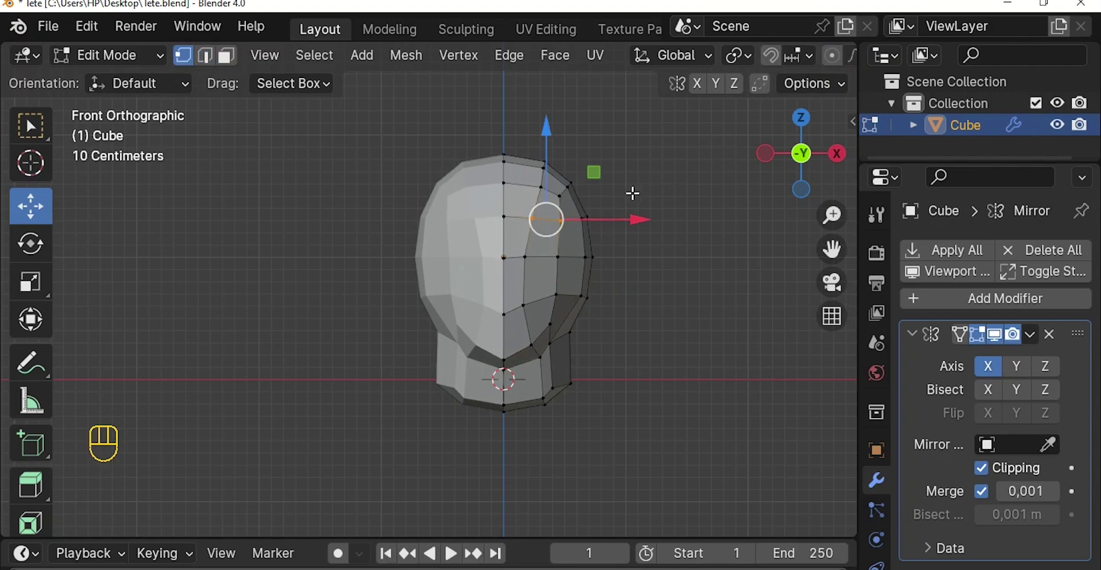
click(533, 220)
drag(630, 225, 620, 226)
middle_drag(592, 255, 509, 277)
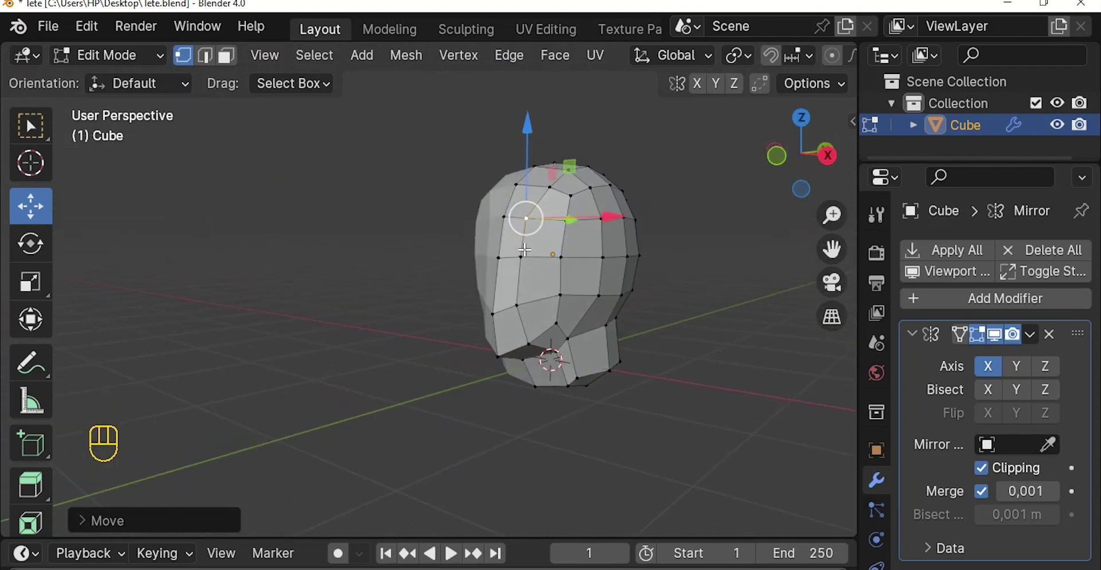
Try to move the column of three front vertices beside the face's centre line along X
ctrl+click(529, 303)
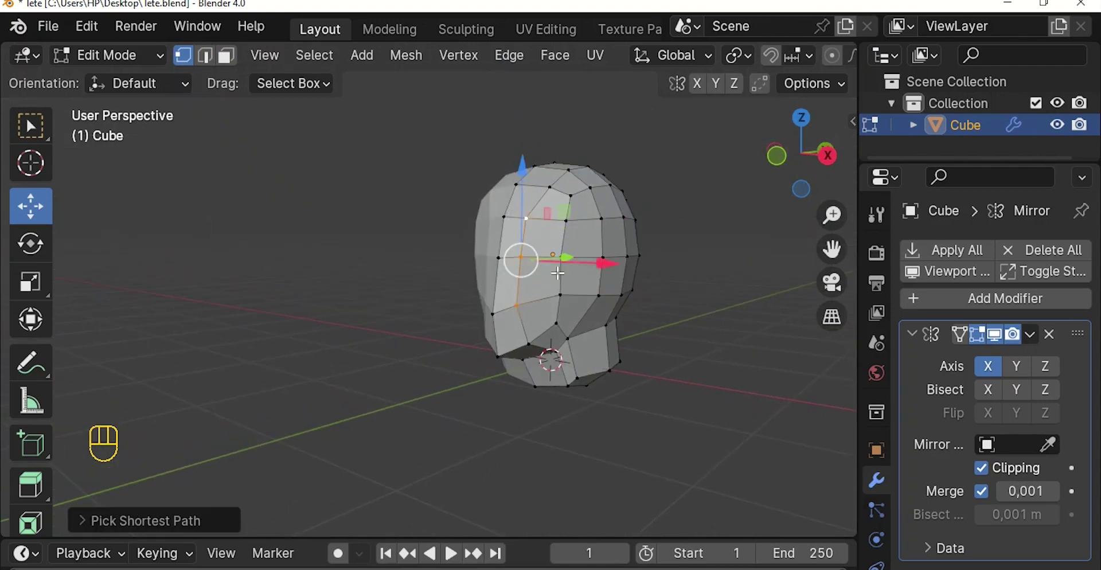
middle_drag(597, 269, 629, 273)
drag(605, 269, 602, 267)
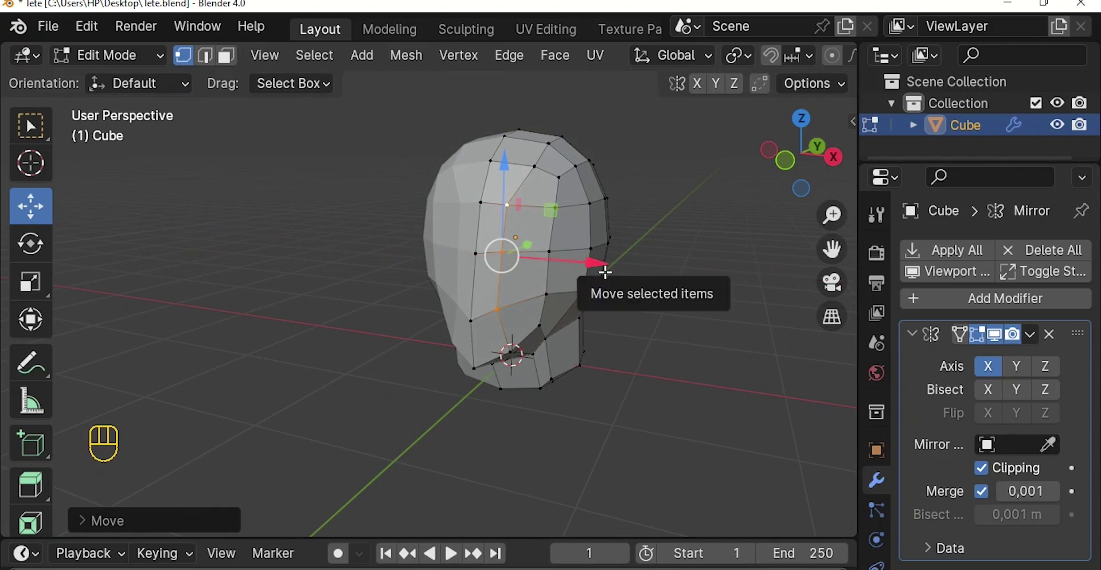
Undo the last moves of the front vertex column
key(ctrl+z)
key(ctrl+z)
key(ctrl+z)
key(ctrl+z)
key(ctrl+z)
key(ctrl+z)
key(ctrl+z)
key(ctrl+z)
key(ctrl+z)
key(ctrl+z)
key(ctrl+z)
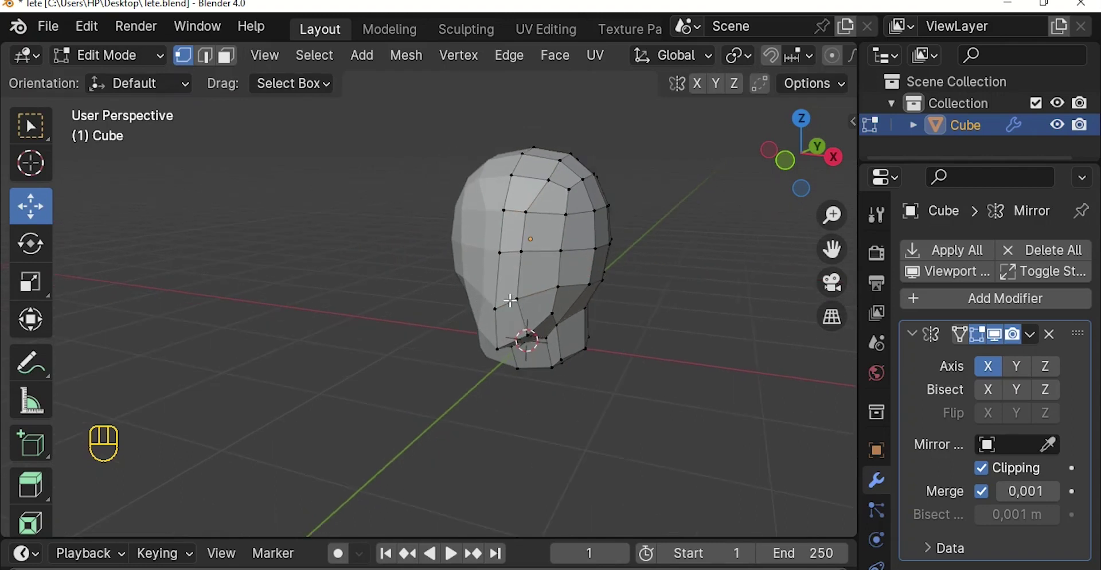
Examine the vertex layout of the face and jaw from the front and at an angle
key(KP_1)
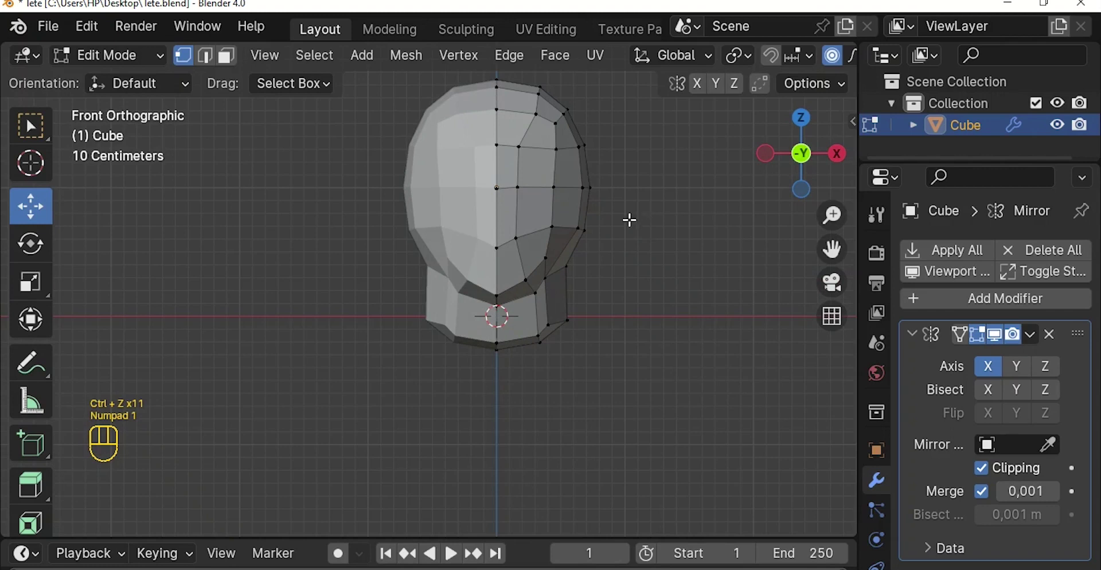
scroll(551, 195, up, 1)
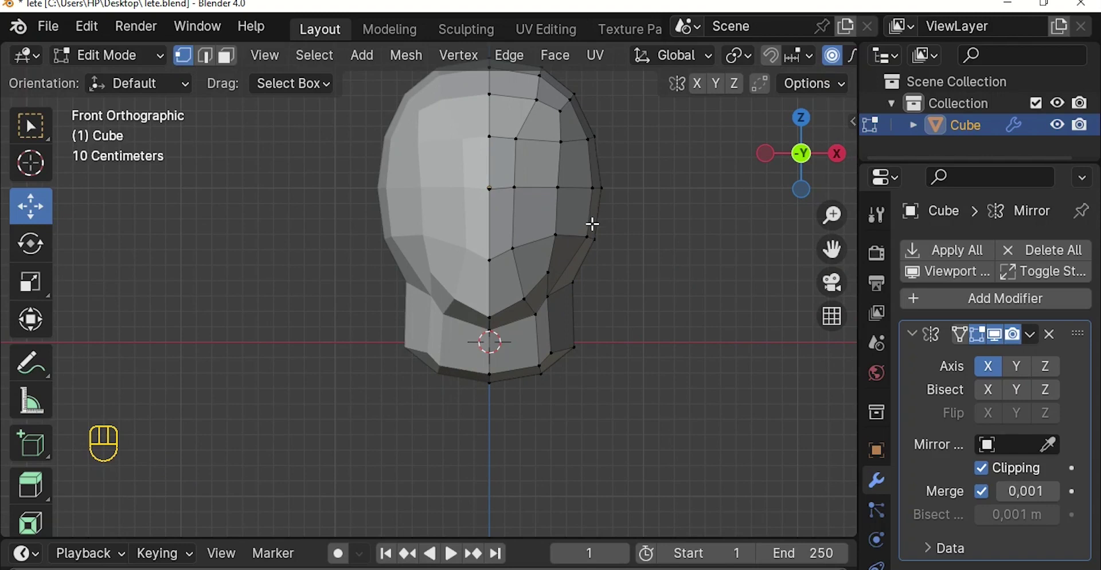
middle_drag(520, 222, 457, 251)
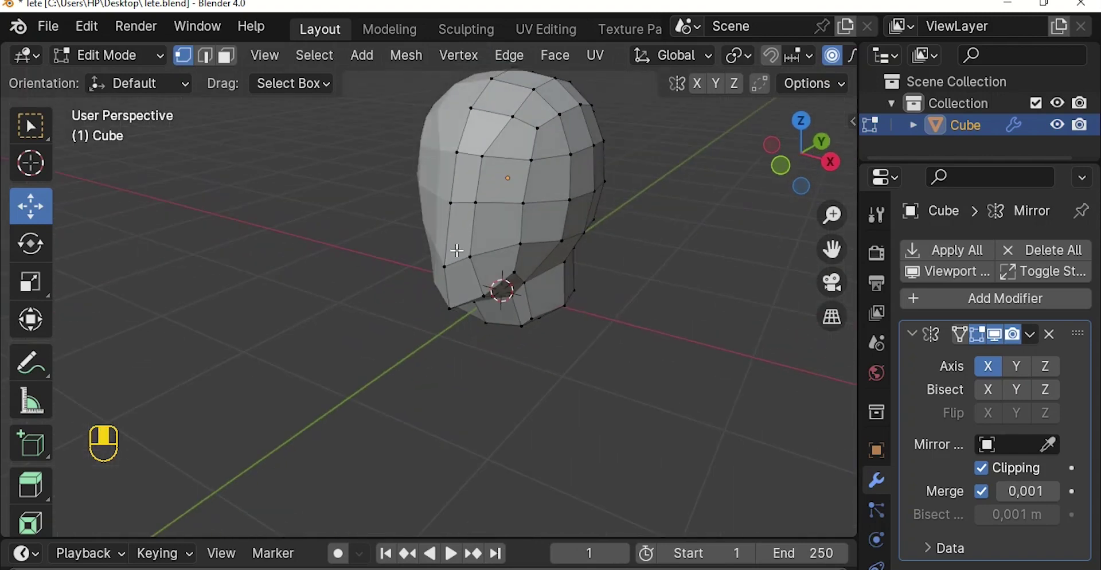
click(478, 201)
middle_drag(533, 223, 742, 270)
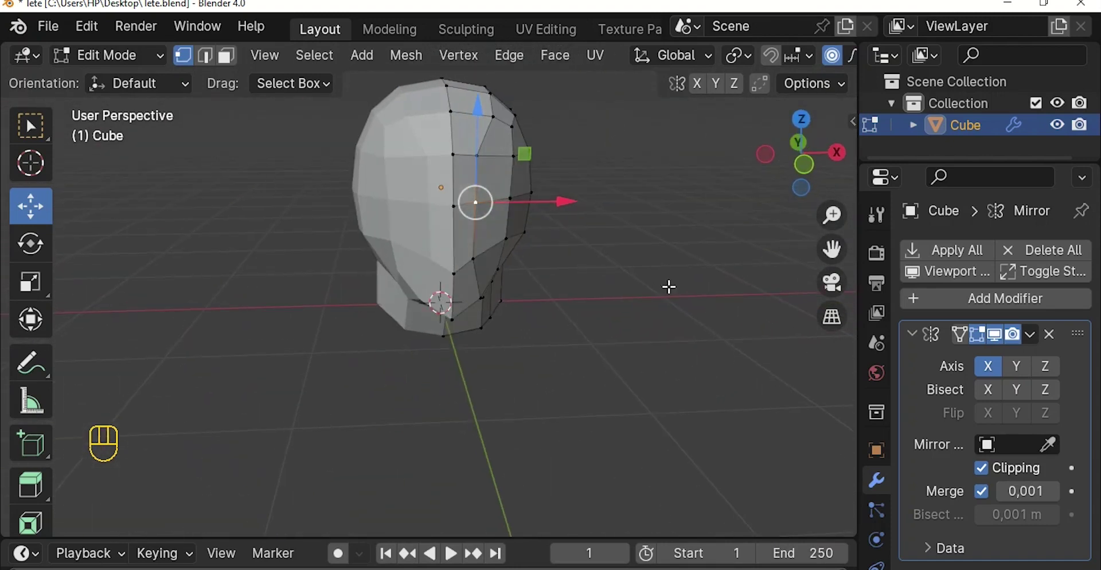
click(501, 268)
middle_drag(534, 275, 550, 223)
key(KP_1)
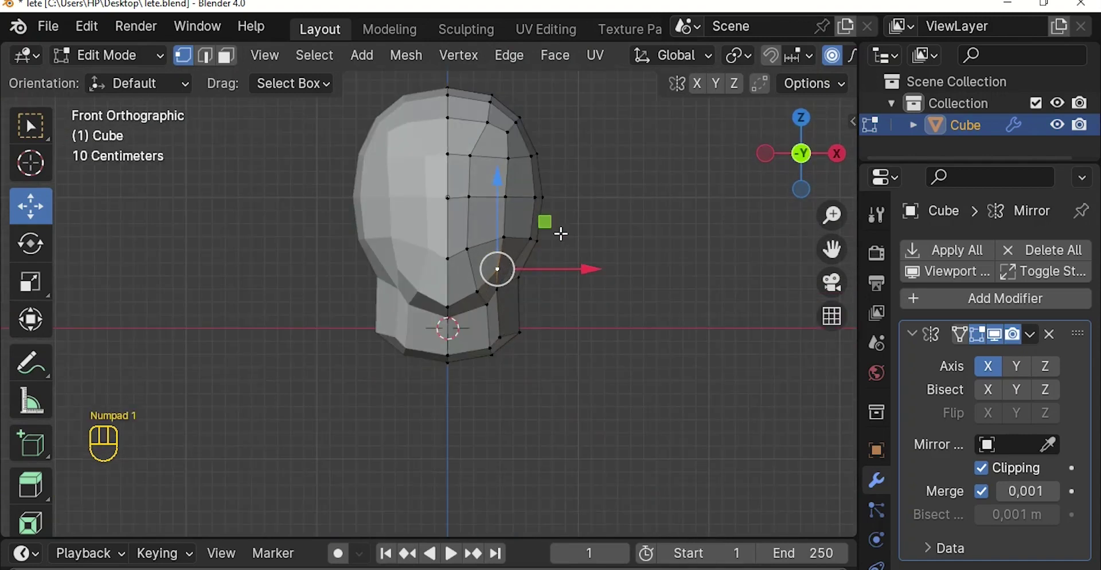
Add a centred horizontal loop cut below the head's middle edge loop and select the vertical edge above it in the eye area
shift+middle_drag(552, 226, 580, 245)
scroll(550, 234, up, 1)
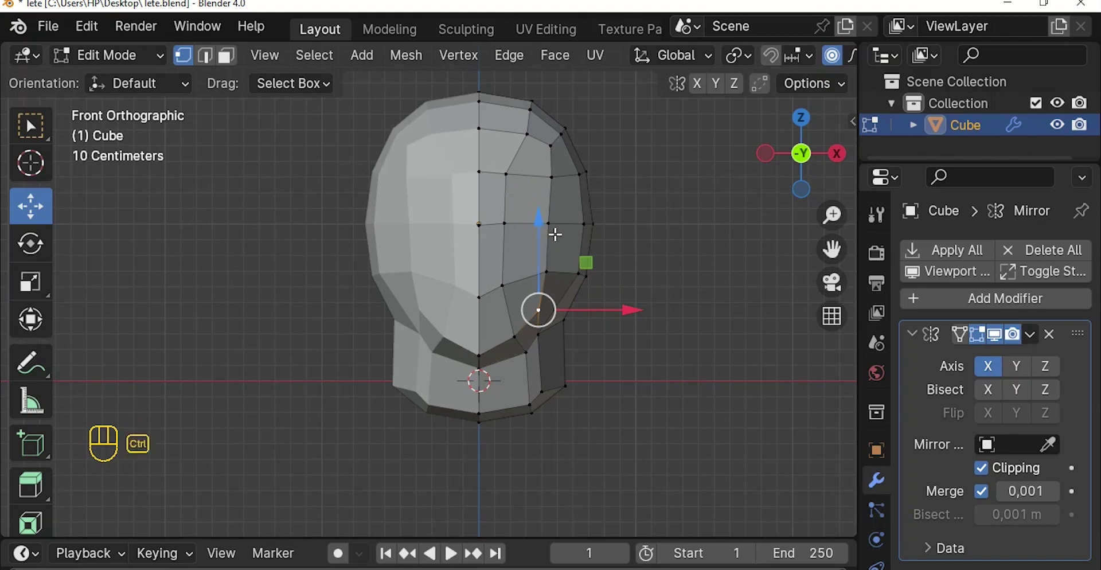
click(569, 252)
right_click(568, 253)
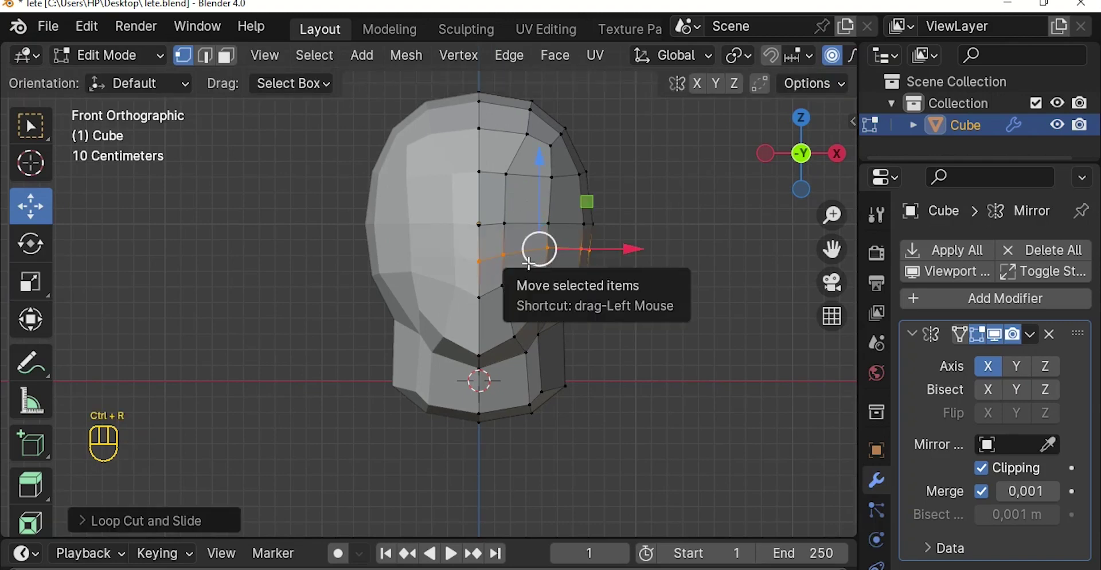
click(205, 55)
click(546, 242)
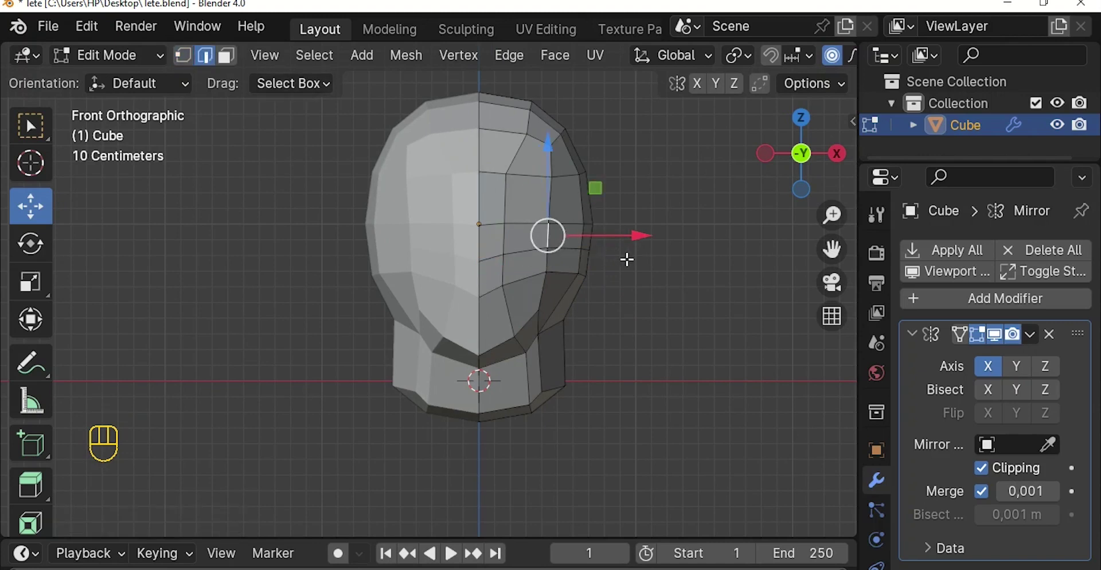
Try to move the selected eye-area edge about 0.14 m toward the mirror plane along X with a proportional size of about 0.47 m
key(g)
key(x)
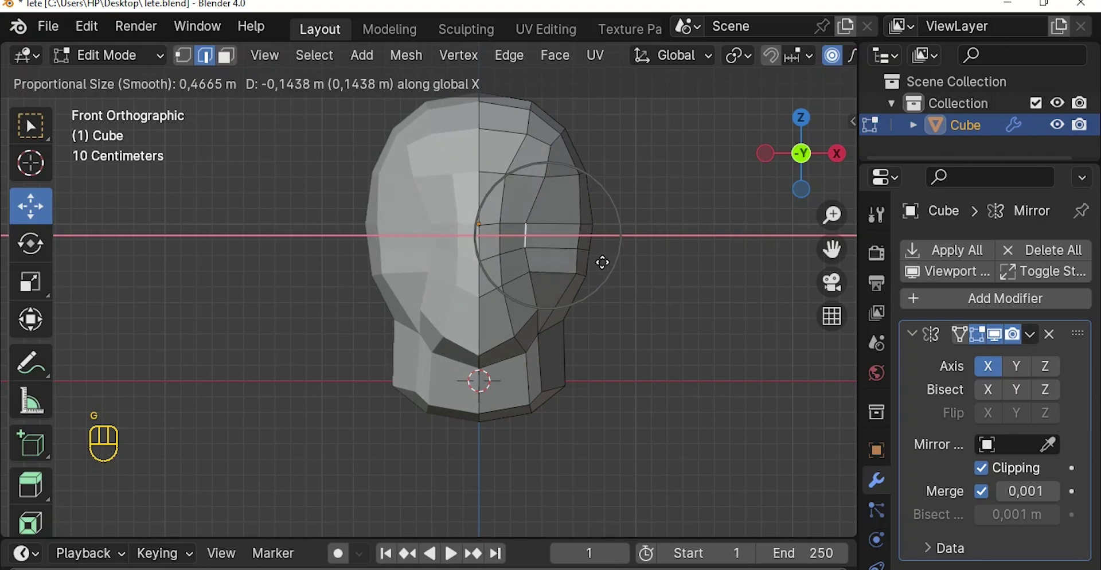
click(602, 262)
Try to move the outer vertical edge at the side of the head about 0.13 m toward the mirror plane with proportional editing
click(578, 236)
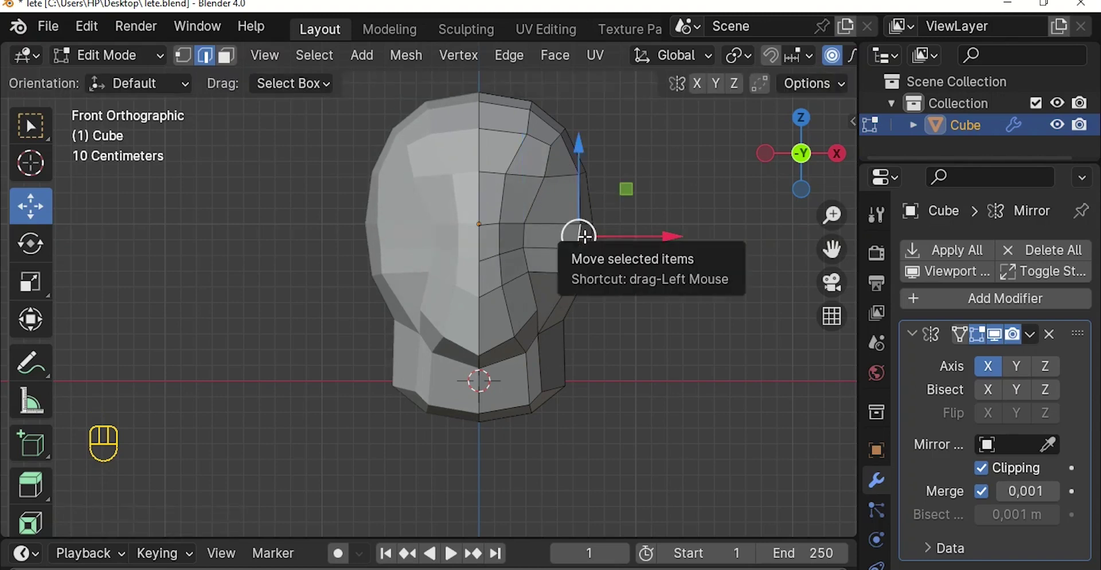
key(g)
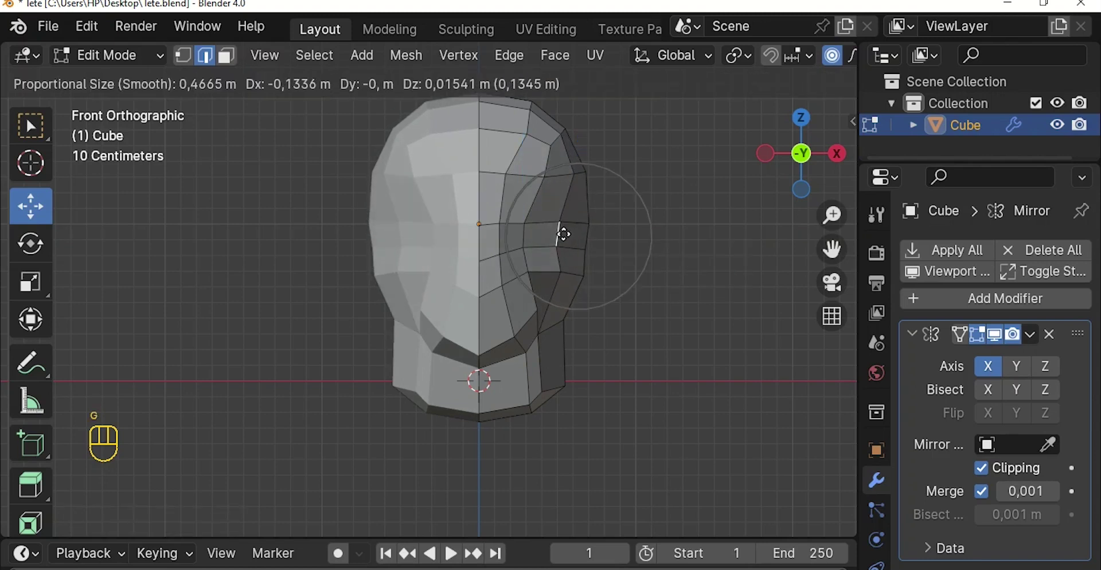
click(565, 234)
middle_drag(532, 247, 506, 258)
middle_drag(523, 234, 571, 262)
Undo the two vertical edge moves in the eye area
key(ctrl+z)
key(ctrl+z)
key(ctrl+z)
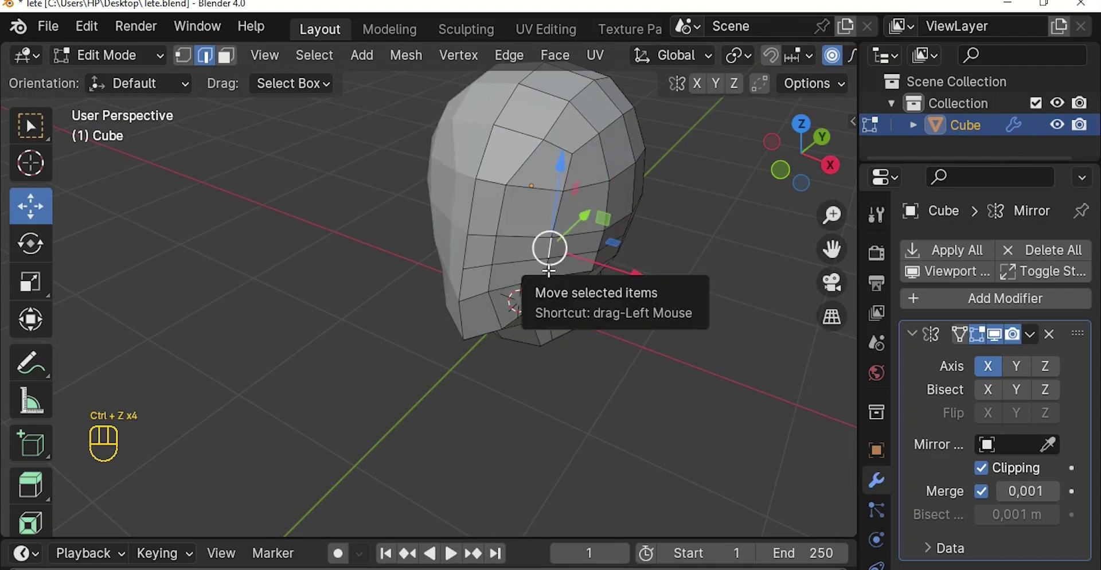
Move the selected eye-area edge about 0.1 m toward the mirror plane with a proportional size of about 0.39 m
middle_drag(574, 287, 549, 287)
key(g)
scroll(548, 299, up, 2)
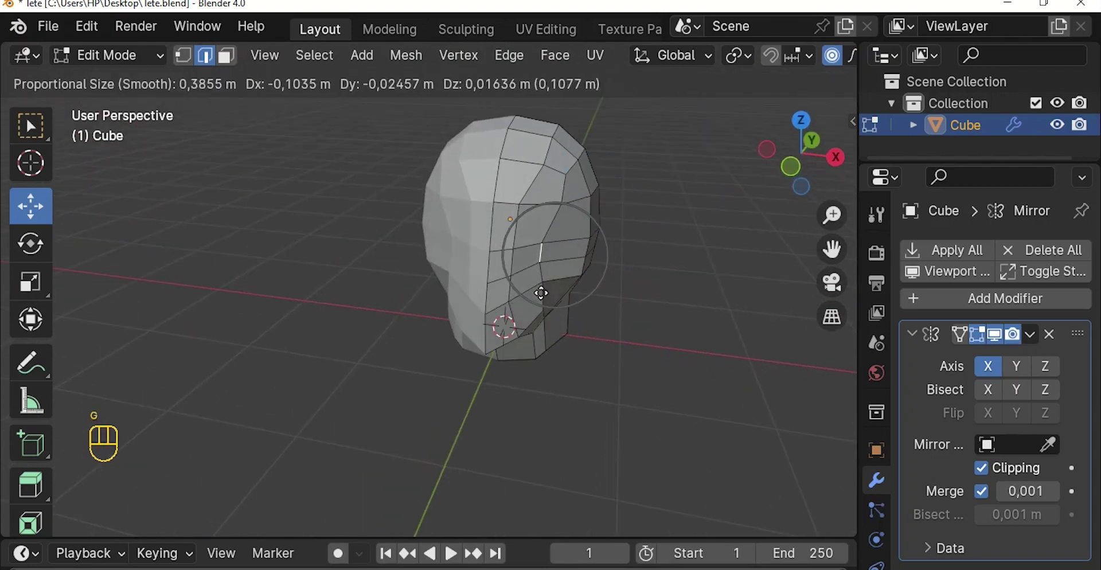
click(555, 279)
Move the outer vertical edge of the eye area about 0.2 m inward and forward with a proportional size of about 0.39 m
middle_drag(579, 252, 546, 259)
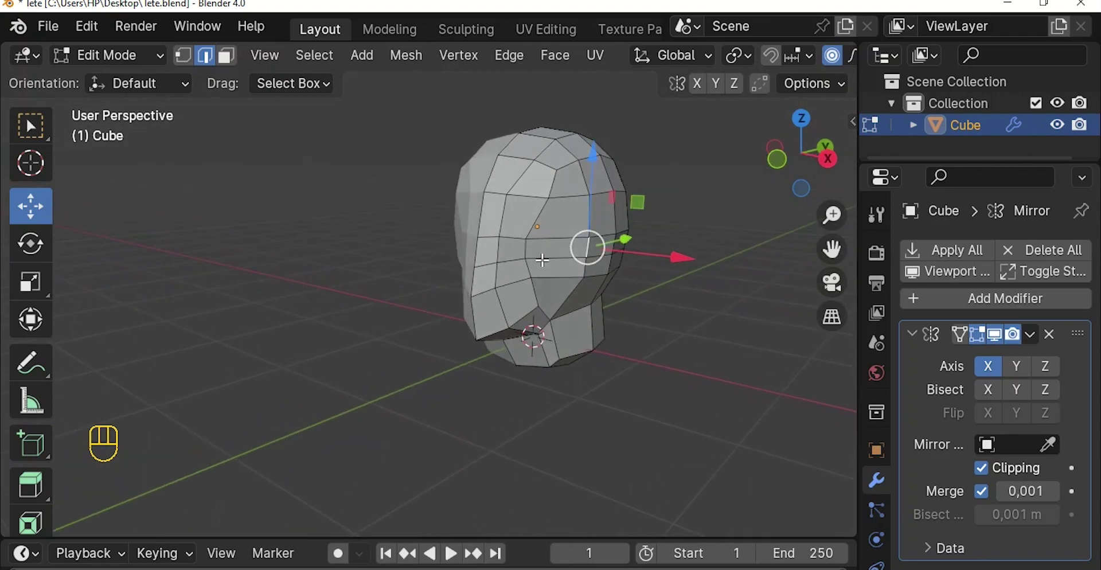
key(g)
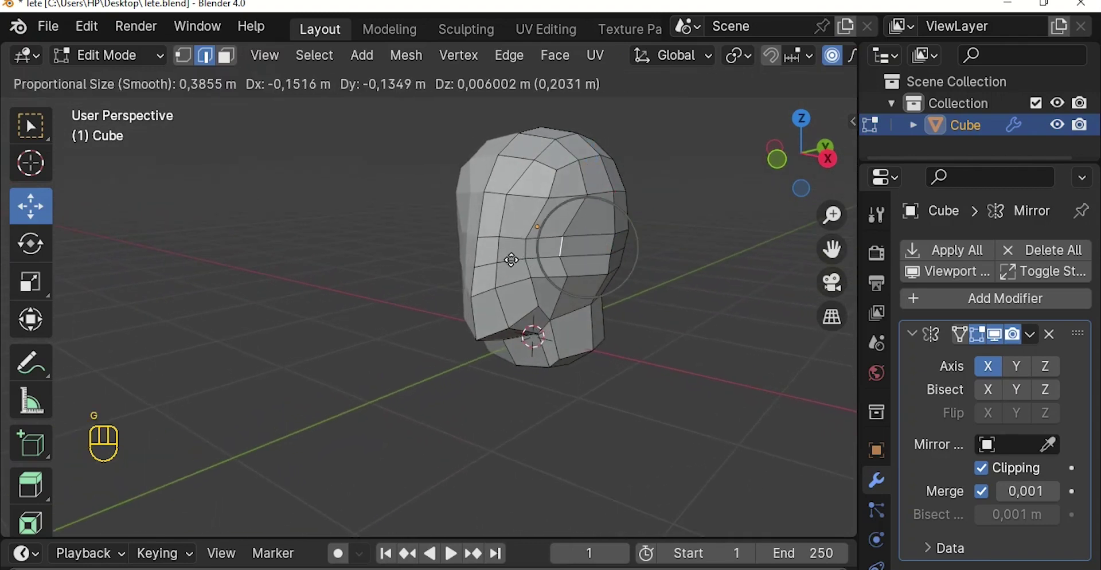
click(512, 260)
Reposition the inner vertical edge beside the face's centre line with proportional editing and check the head's shape in Object Mode
middle_drag(516, 276, 620, 308)
key(g)
click(526, 287)
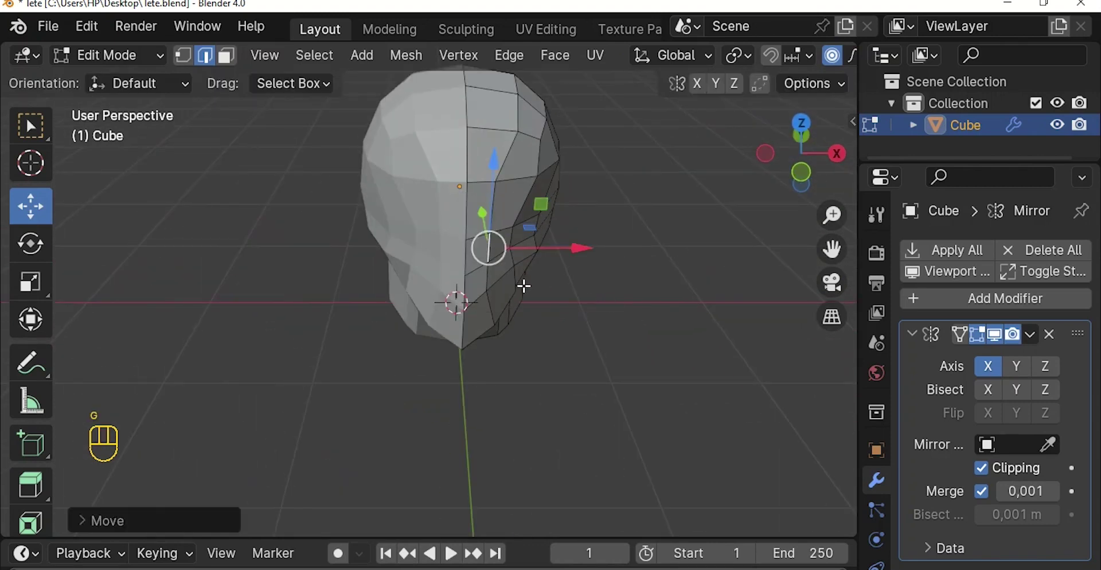
key(Tab)
middle_drag(535, 253, 456, 190)
key(Tab)
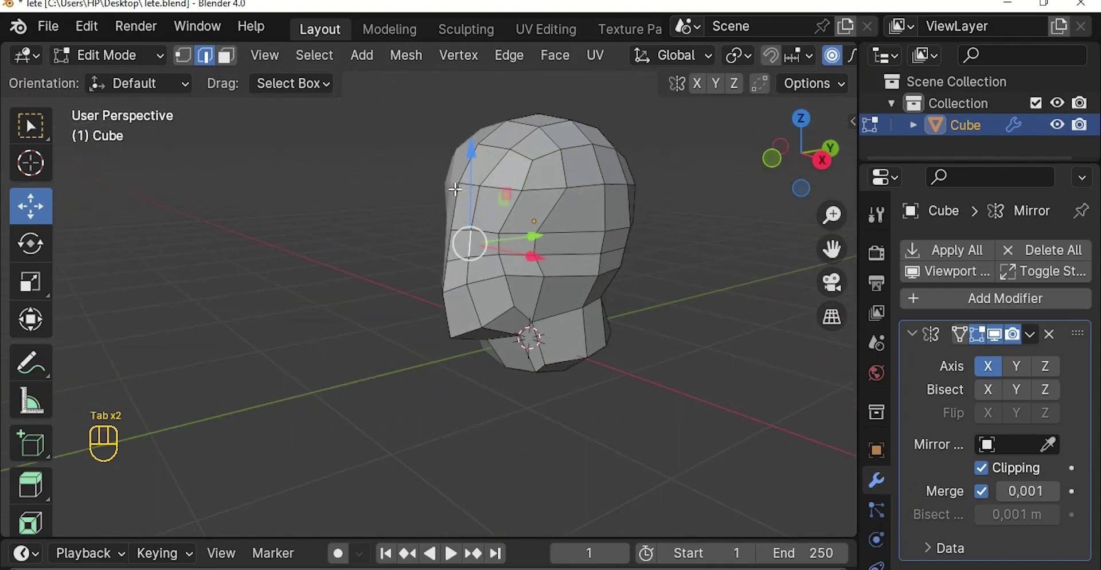
Scale the vertical edge between the two eye faces to about 1.11 along Z with a proportional size of 0.39
click(225, 55)
scroll(504, 244, up, 2)
click(545, 259)
shift+click(504, 255)
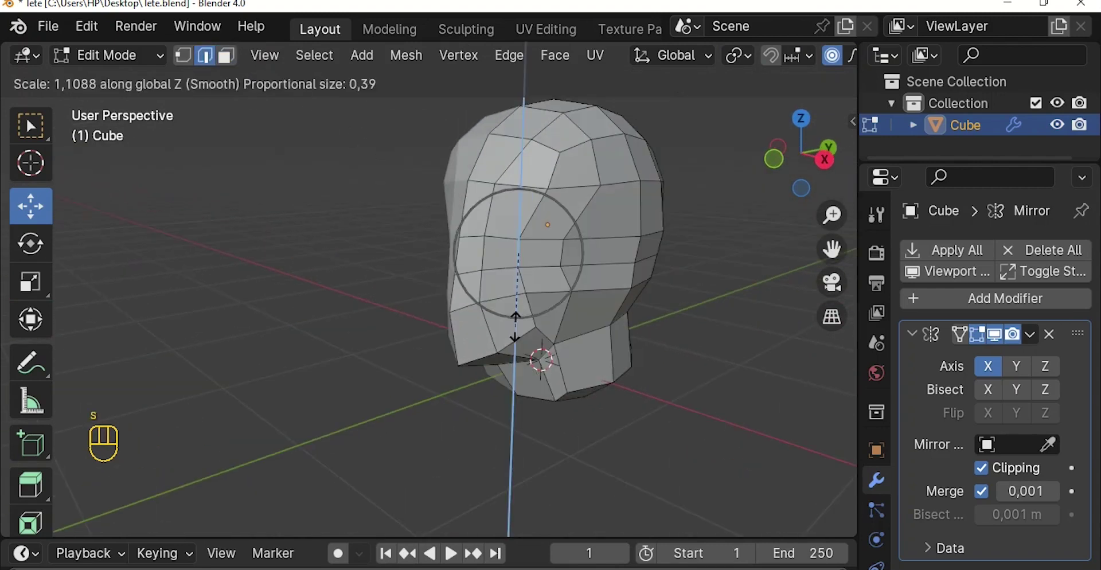
click(515, 326)
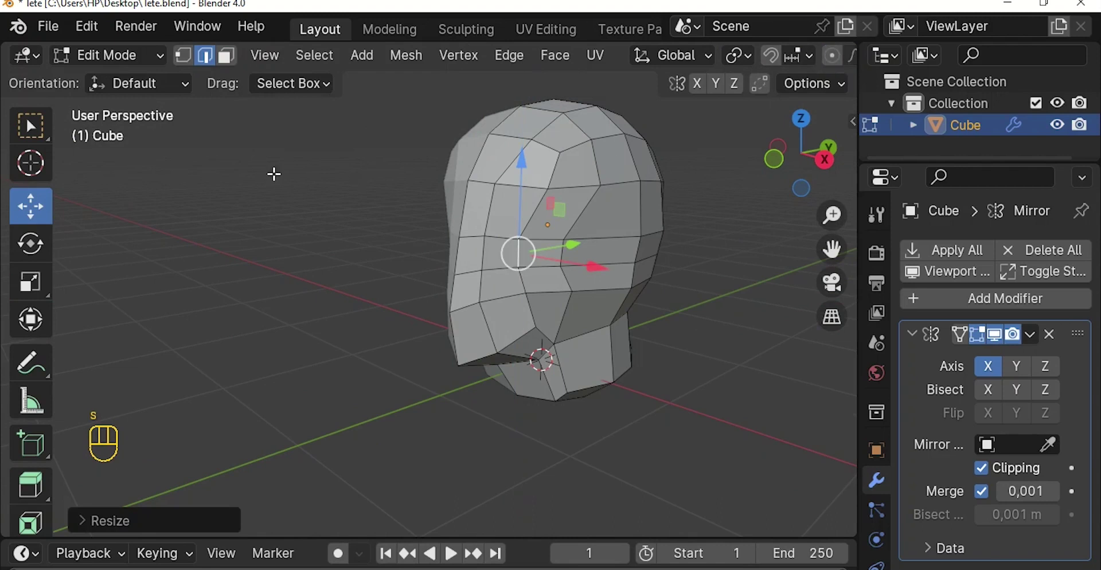
Select the two eye-area faces on the side of the face and inset them
click(227, 56)
click(533, 261)
middle_drag(533, 261, 579, 298)
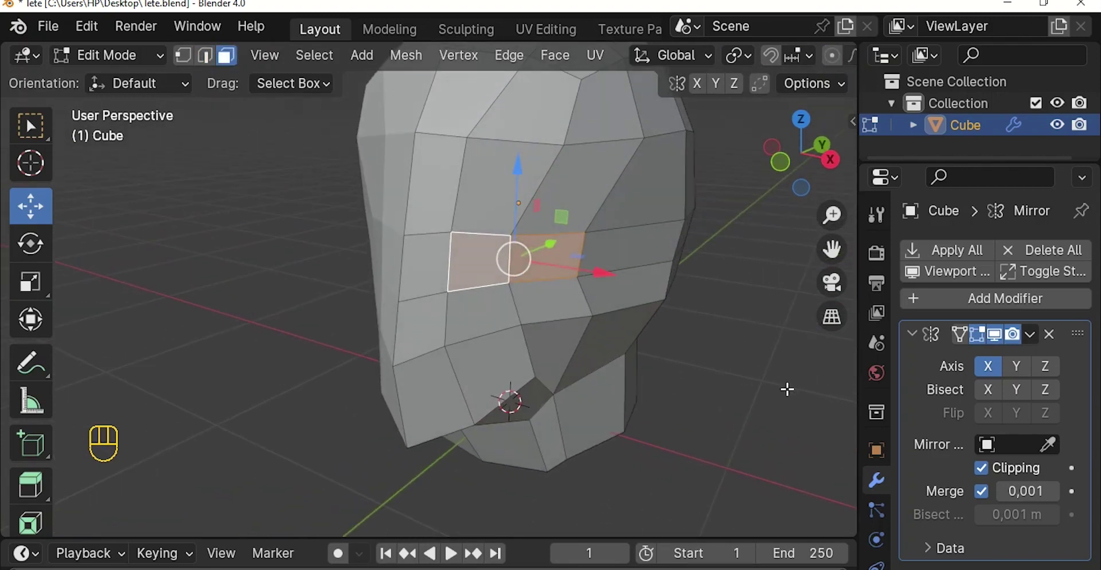
key(i)
click(723, 373)
middle_drag(539, 305, 469, 304)
click(830, 56)
scroll(519, 270, down, 3)
scroll(491, 291, up, 1)
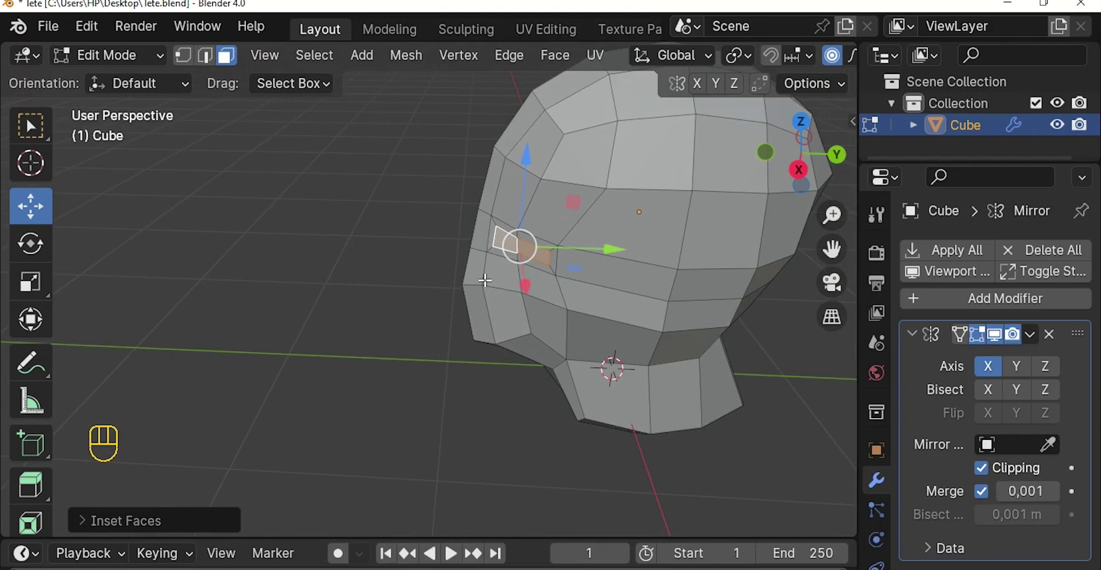
key(g)
scroll(494, 276, up, 2)
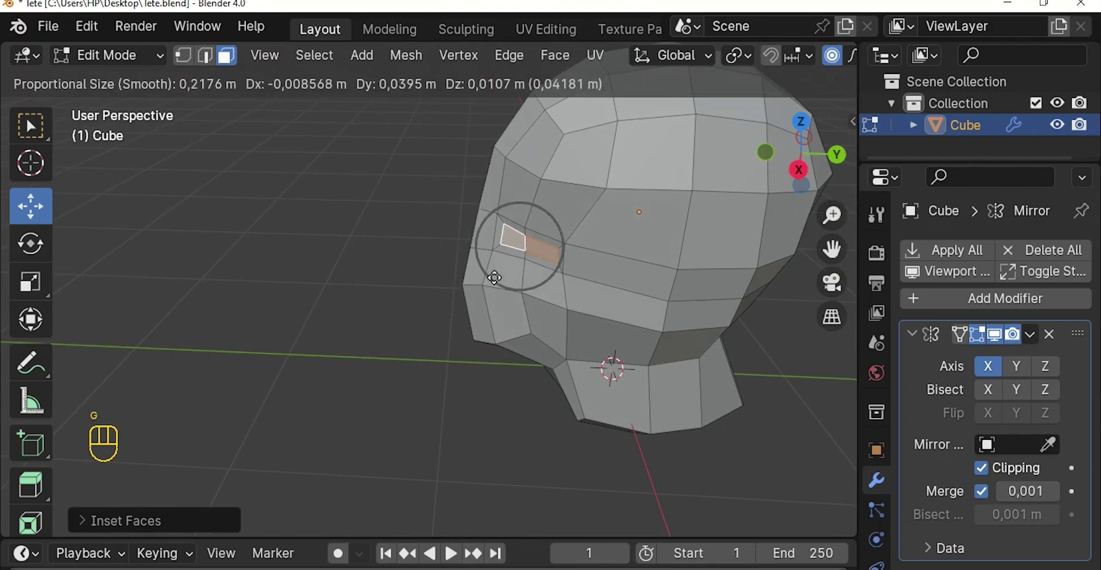
right_click(500, 266)
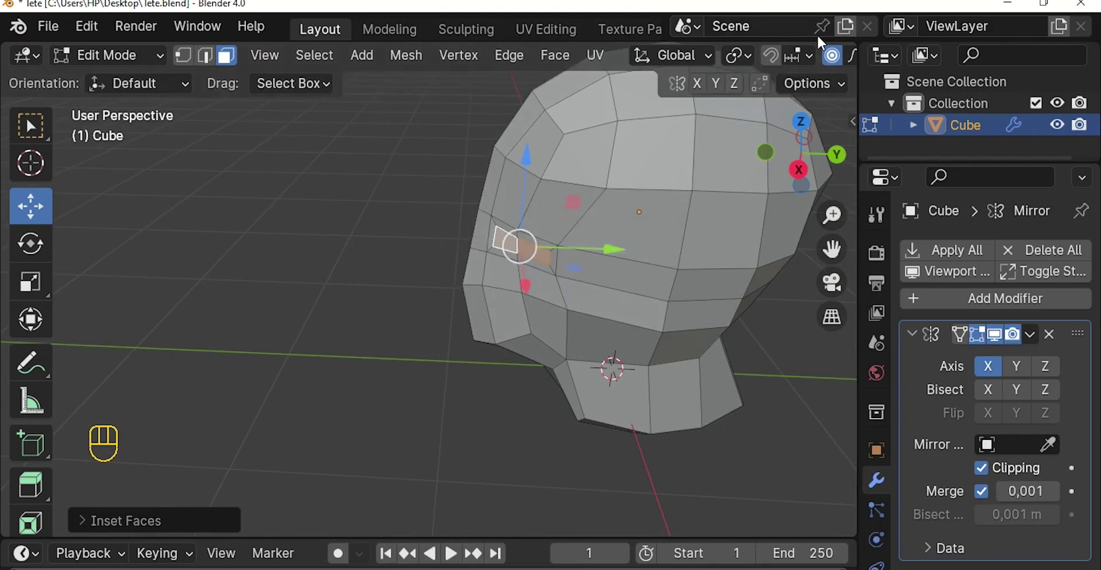
scroll(817, 49, down, 4)
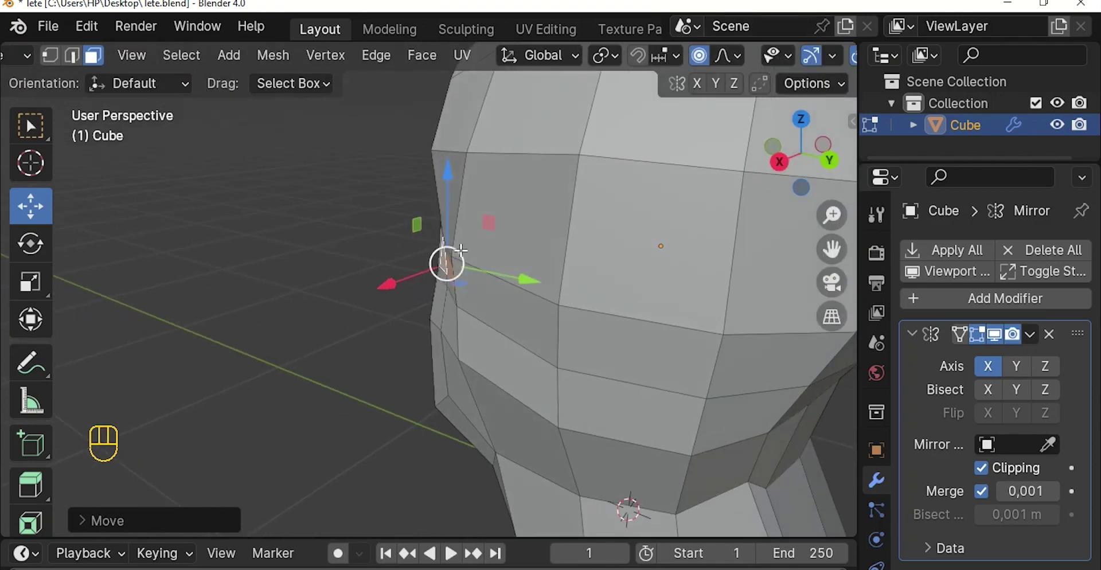
key(g)
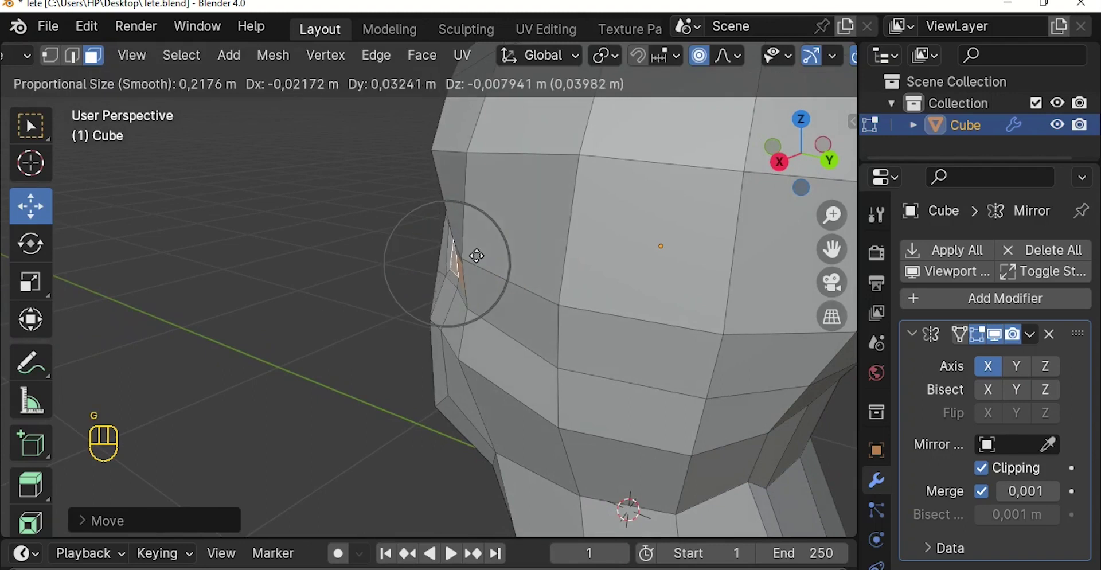
right_click(476, 256)
Push the inset eye faces back into the head to recess the socket, without proportional editing
middle_drag(458, 250, 525, 270)
middle_drag(410, 281, 376, 271)
key(g)
click(474, 271)
Shift the recessed eye faces slightly toward the mirror plane and check the head's shape in Object Mode
middle_drag(474, 271, 644, 325)
key(g)
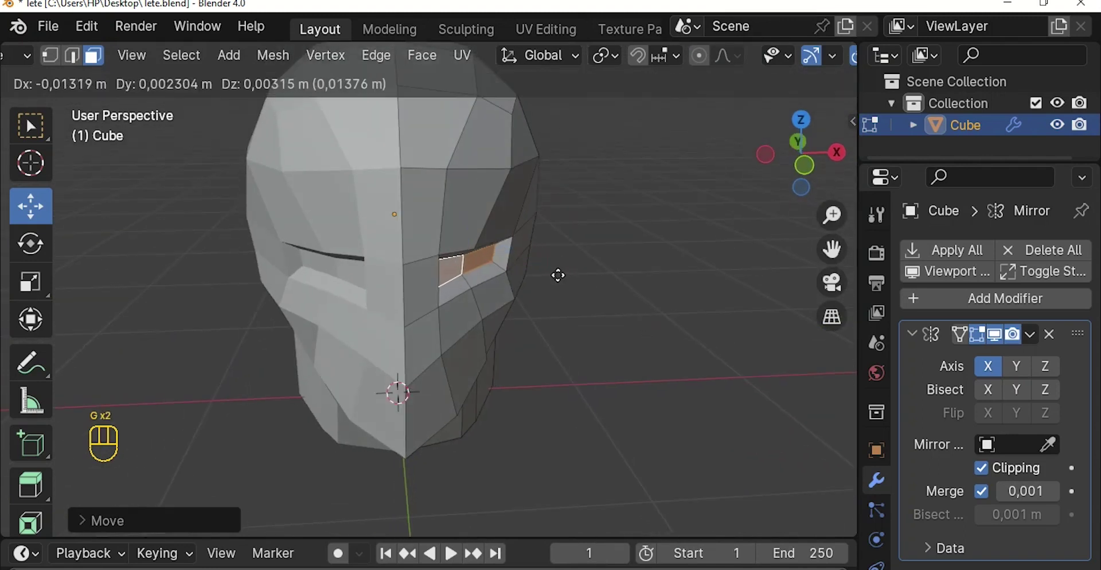
click(520, 267)
scroll(520, 266, down, 4)
middle_drag(550, 325, 415, 268)
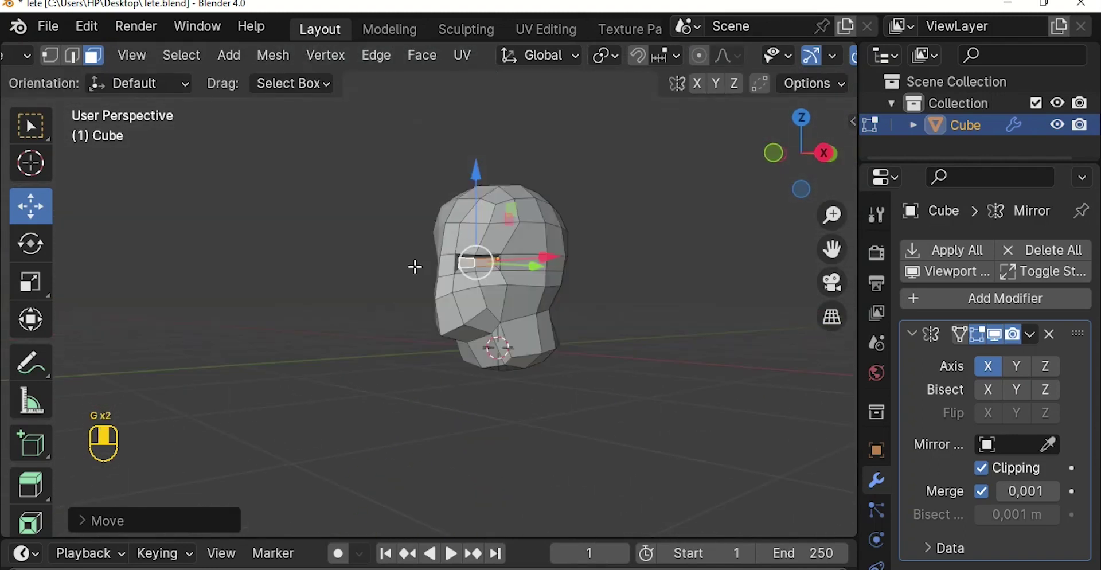
key(Tab)
scroll(498, 255, up, 4)
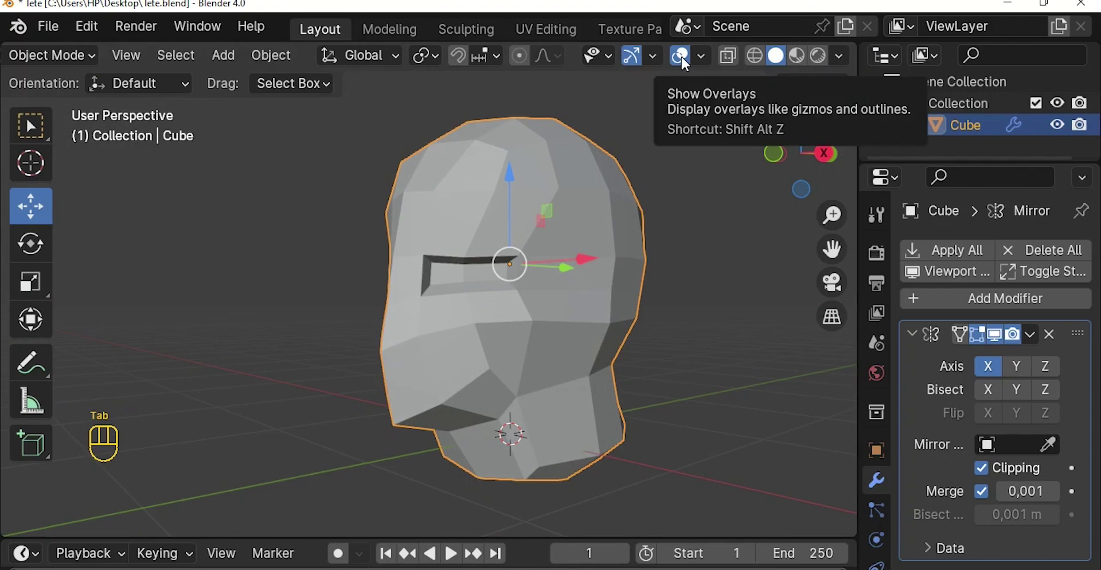
key(Tab)
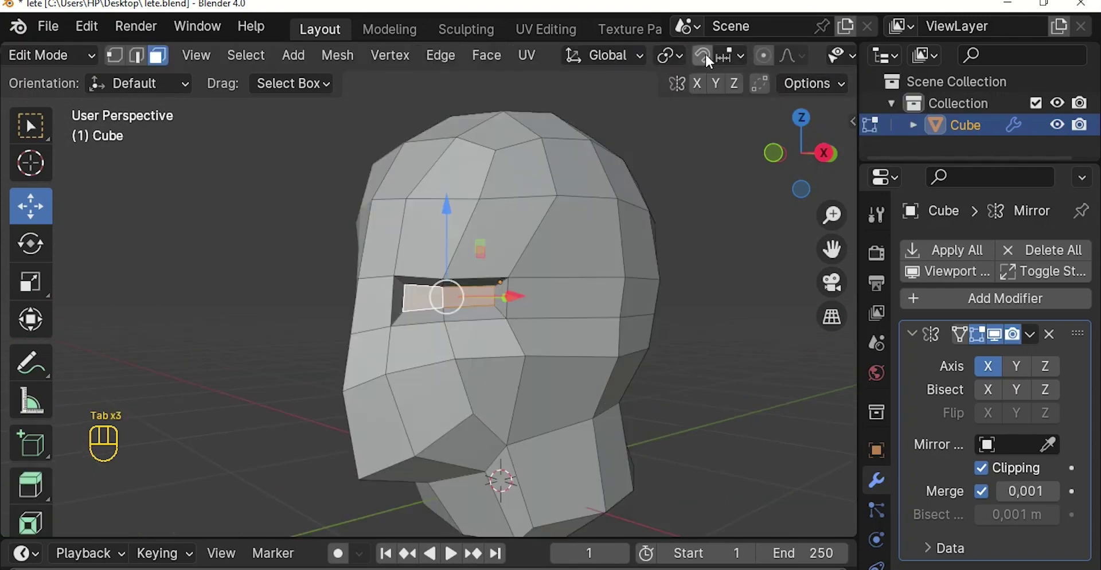
Adjust the recessed eye faces' position with proportional editing enabled and inspect the head in Object Mode
middle_drag(488, 267, 526, 327)
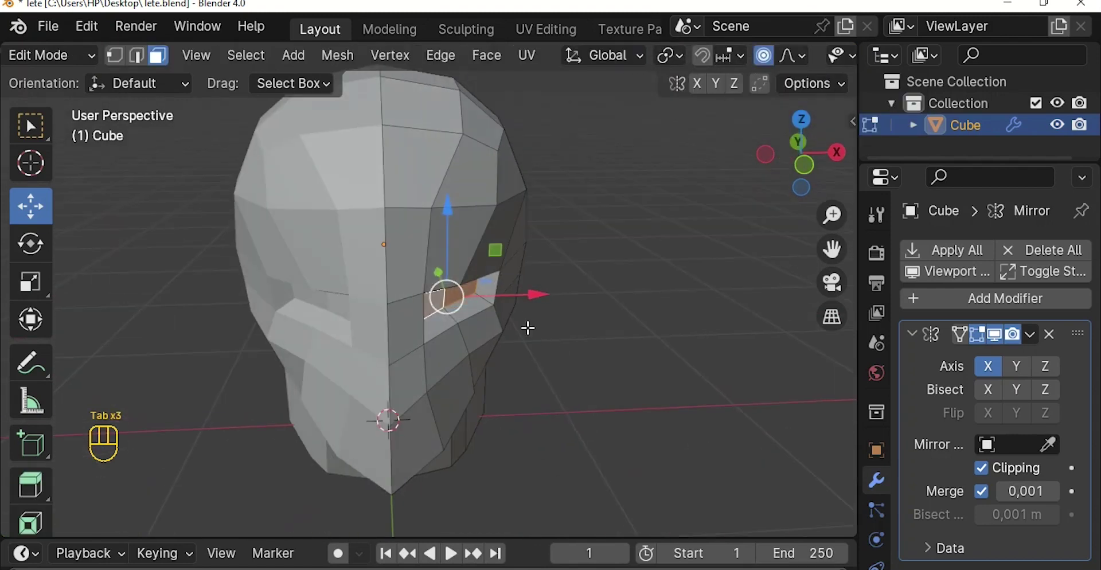
key(g)
click(518, 322)
scroll(510, 304, down, 3)
key(Tab)
middle_drag(568, 324, 690, 305)
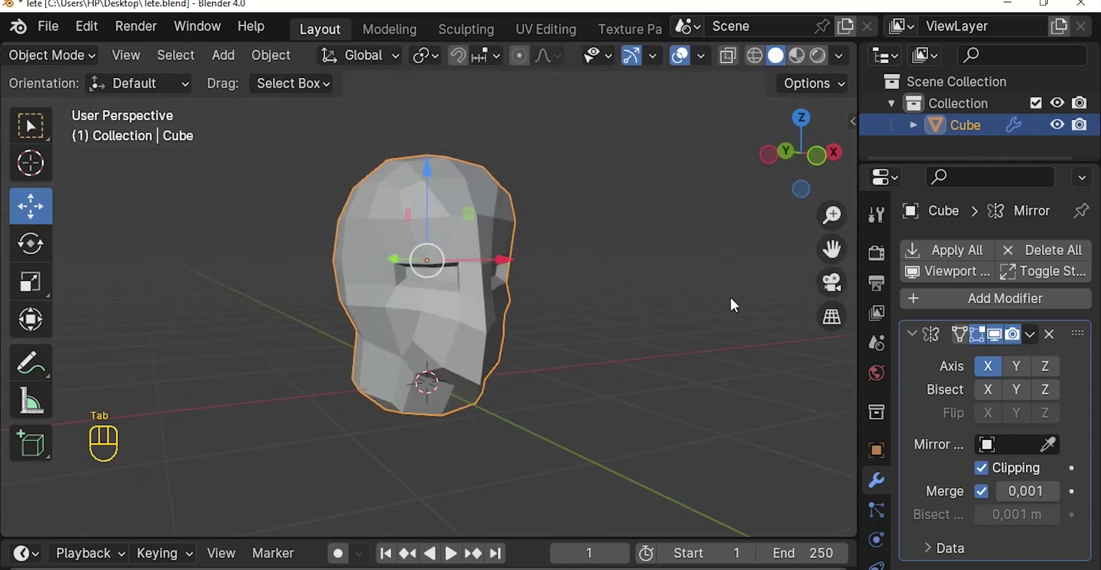
middle_drag(556, 320, 544, 153)
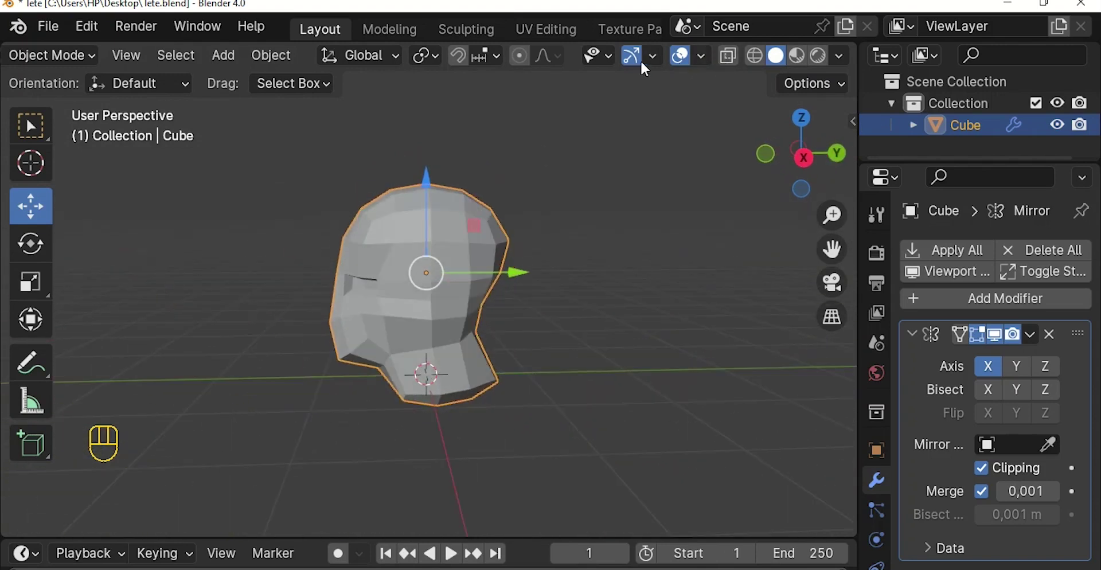
Reposition the recessed eye faces from the side with a proportional size of about 0.29 m
key(Tab)
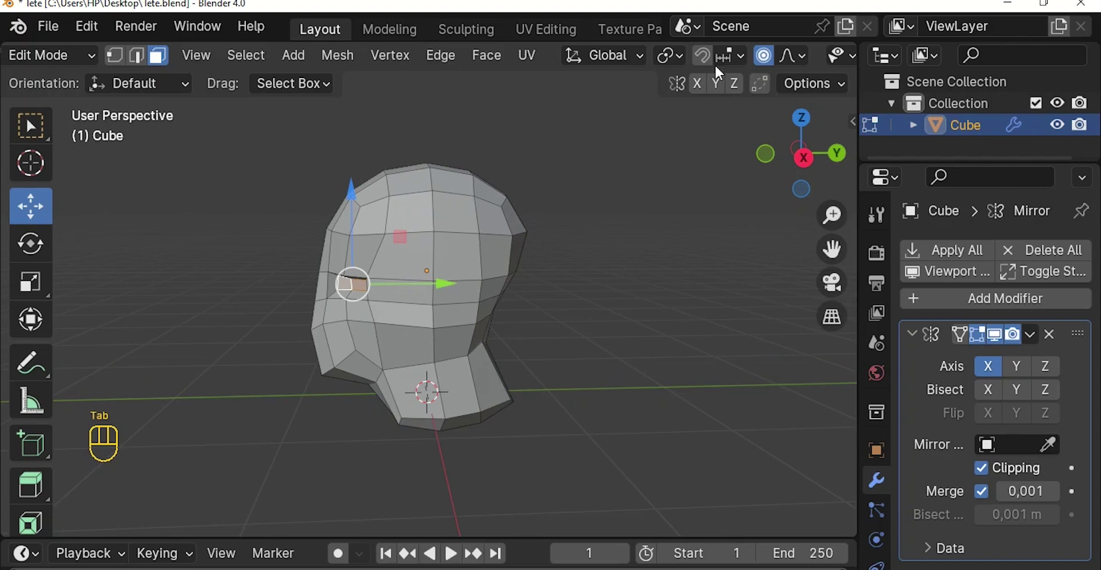
middle_drag(466, 214, 455, 220)
key(g)
scroll(336, 268, down, 3)
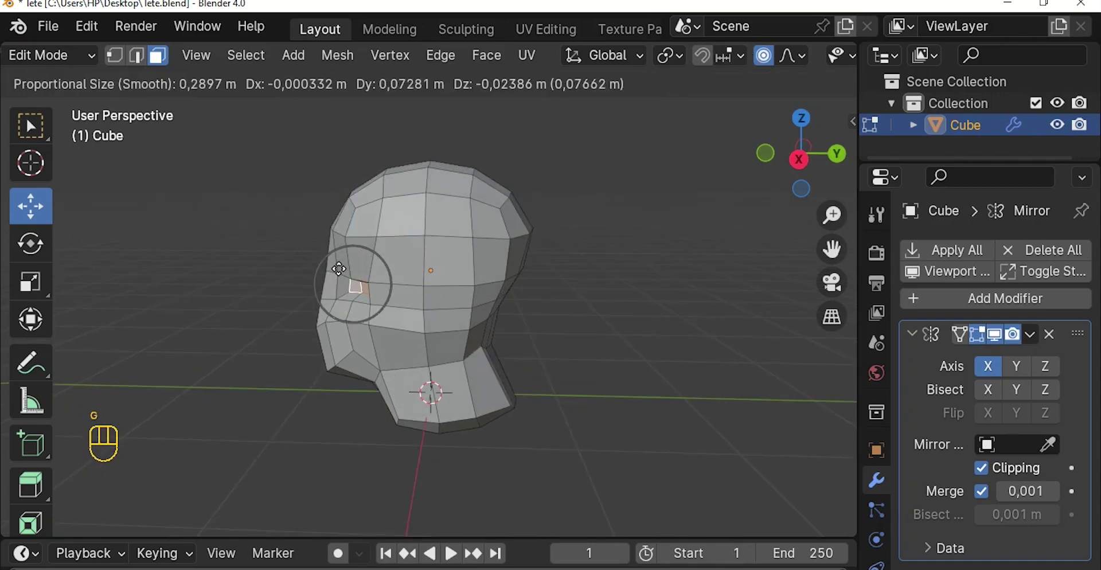
click(328, 270)
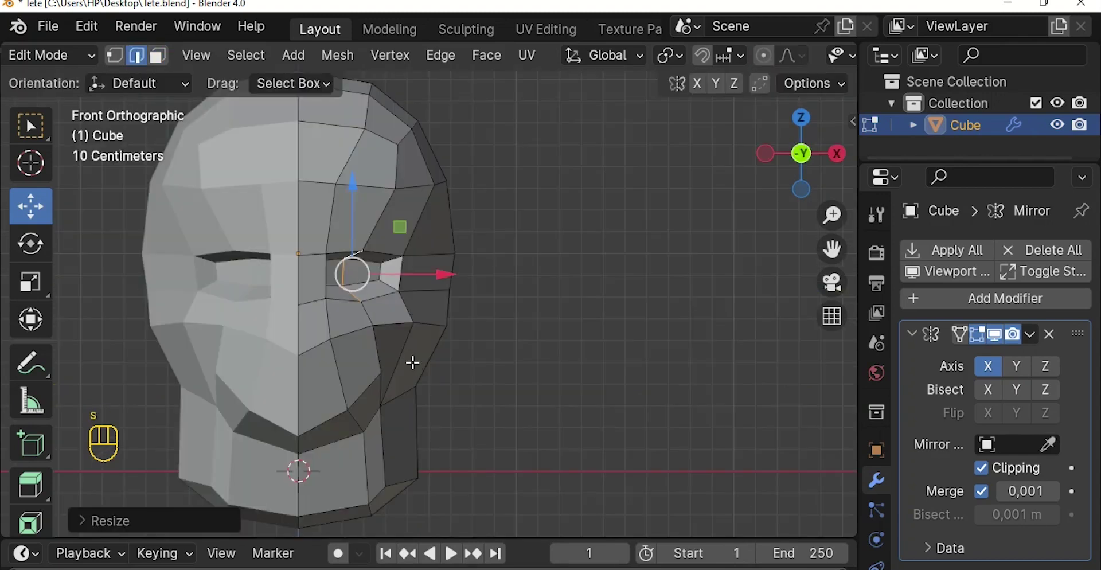
Scale up the edge path through the middle of the eye socket and the recess's inner vertical edge
key(s)
click(413, 374)
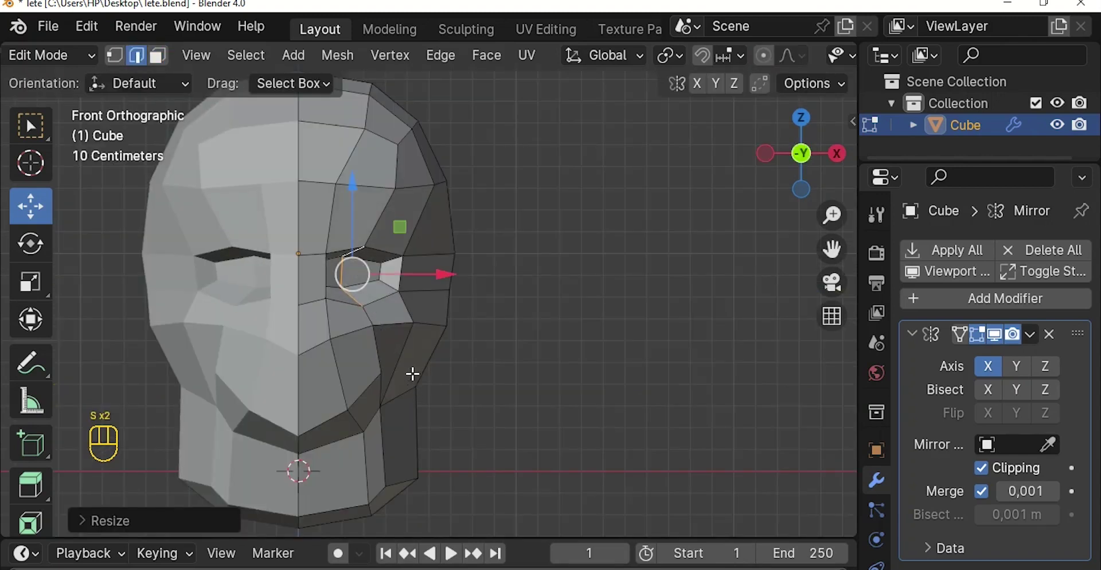
middle_drag(391, 280, 321, 276)
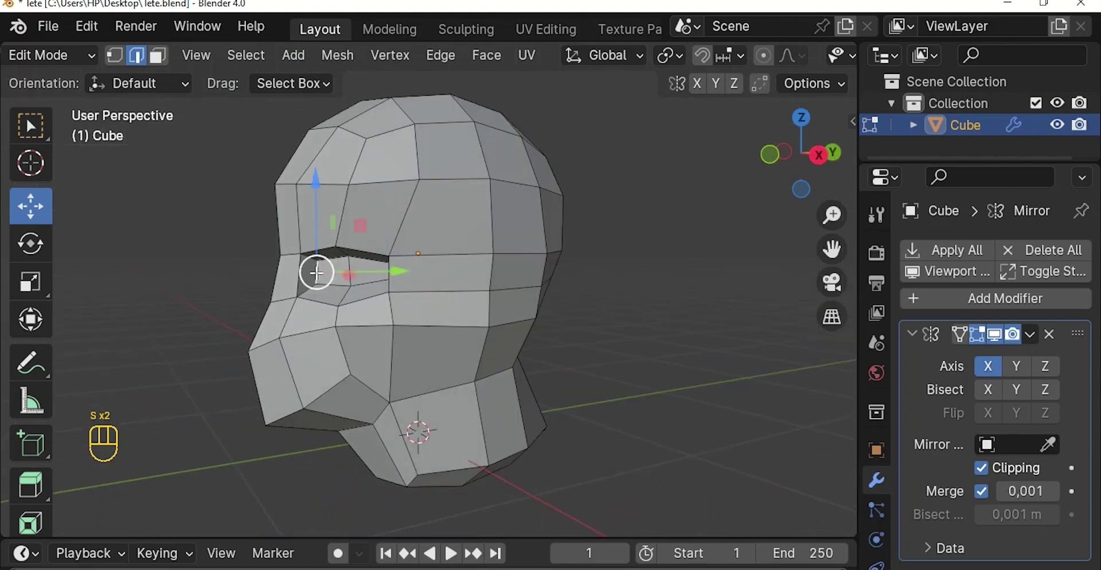
key(s)
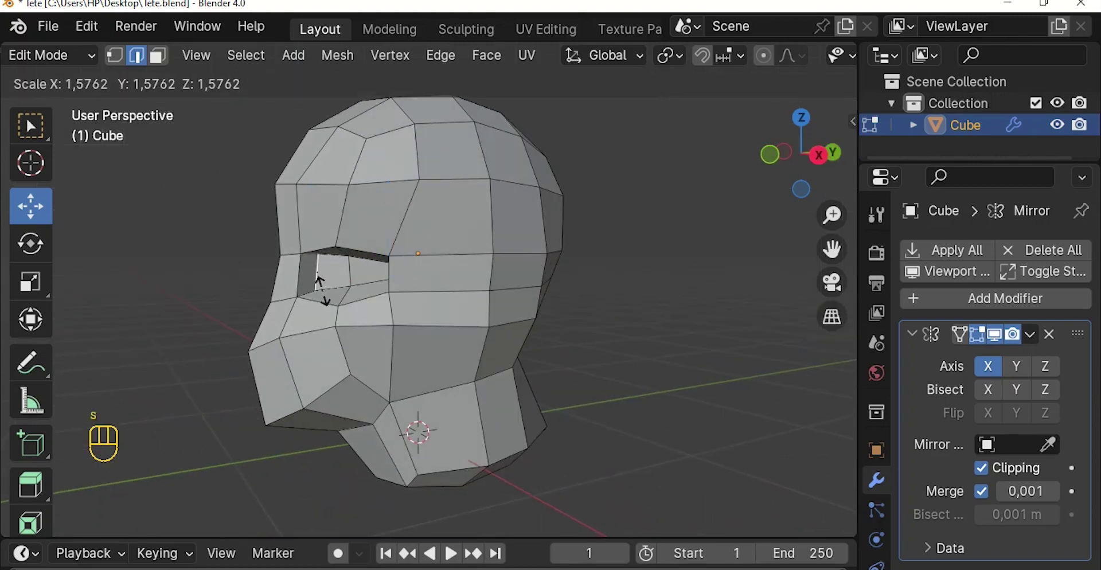
click(321, 284)
Move the eye socket's outer vertical edge outward, scale it along Z, and check the head in Object Mode
middle_drag(385, 270, 447, 272)
drag(447, 271, 458, 272)
key(z)
click(409, 345)
scroll(406, 335, down, 3)
key(Tab)
middle_drag(397, 304, 411, 278)
key(Tab)
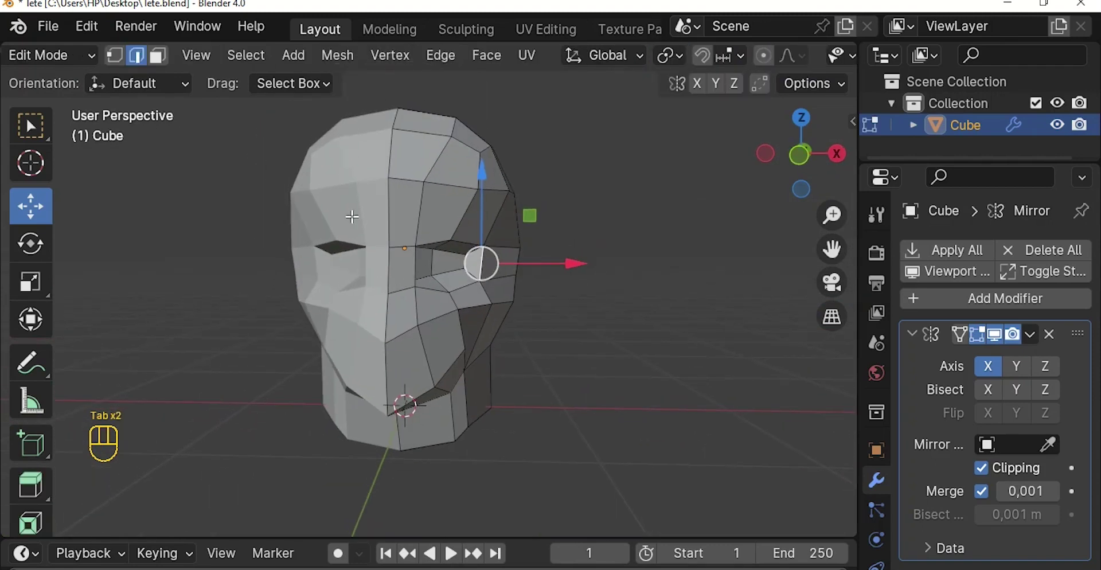
Select the two centre-line faces between the eye and forehead and extrude them forward to start the nose
click(159, 56)
click(404, 266)
shift+click(404, 224)
mouse_move(478, 265)
middle_down()
mouse_move(545, 268)
mouse_move(491, 269)
middle_up()
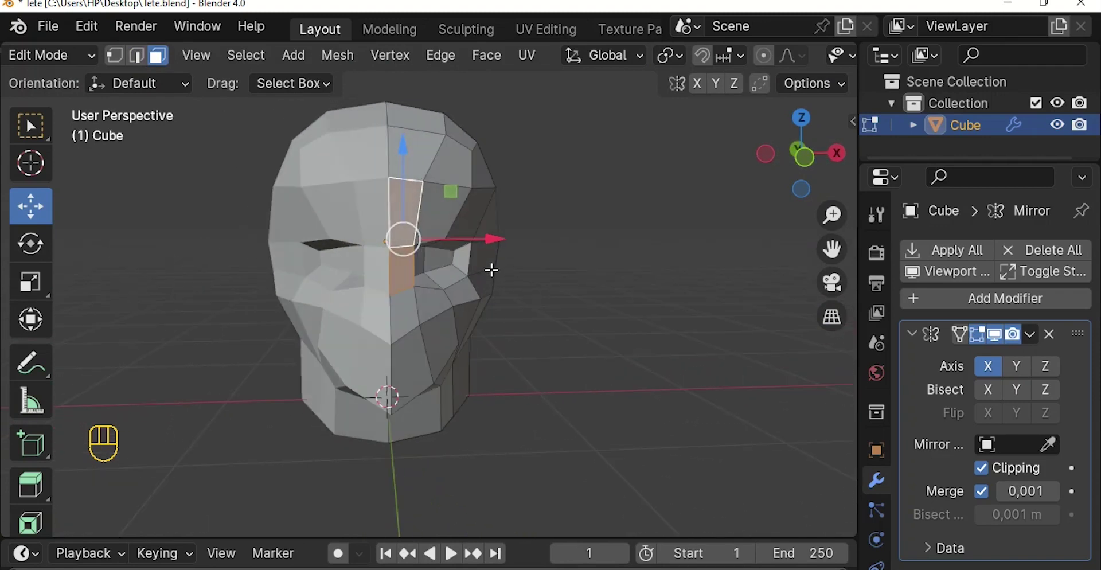
middle_drag(502, 290, 477, 293)
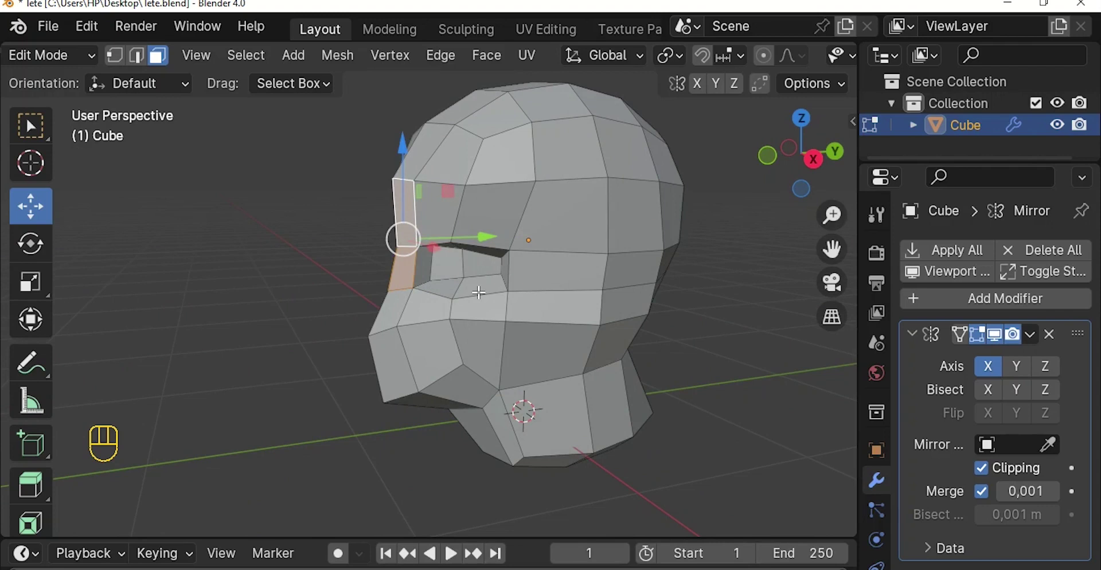
key(e)
click(462, 293)
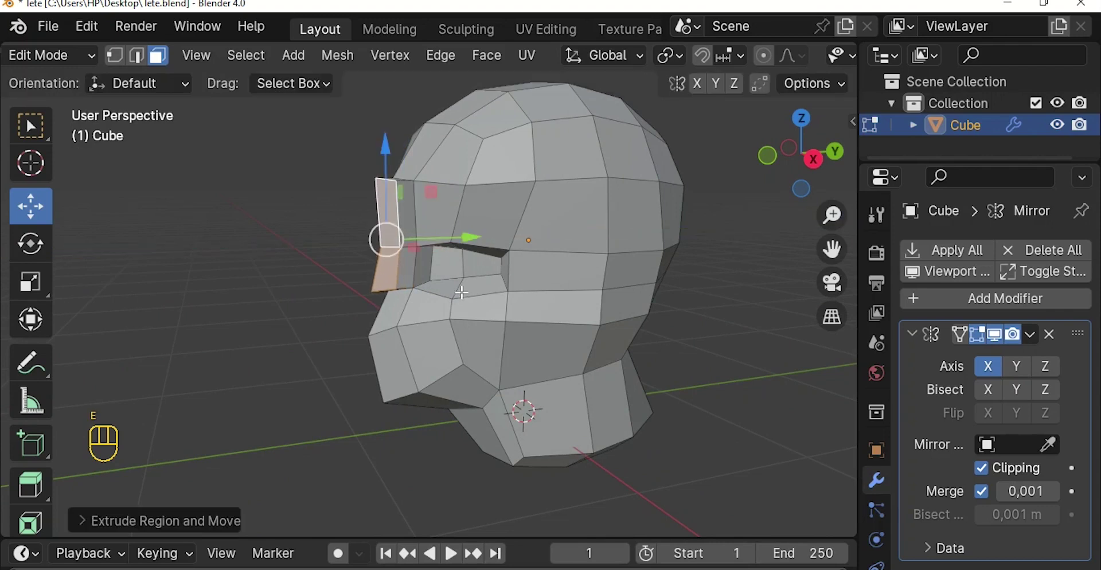
middle_drag(402, 264, 546, 291)
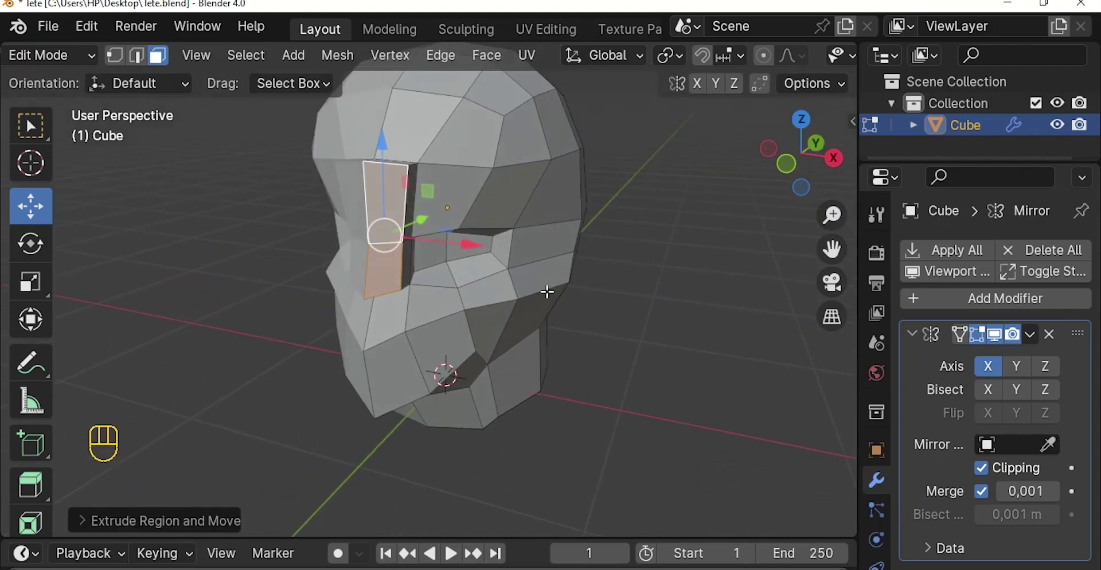
key(s)
click(540, 291)
Select the top edge of the extruded nose strip and lower it along Z to slope it from the forehead
click(135, 55)
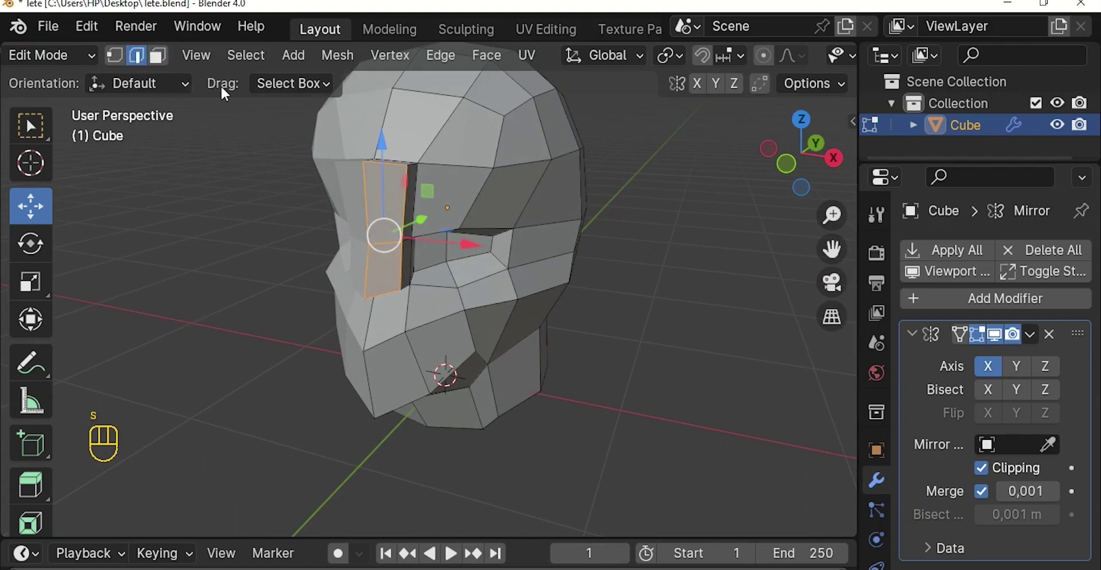
ctrl+click(378, 168)
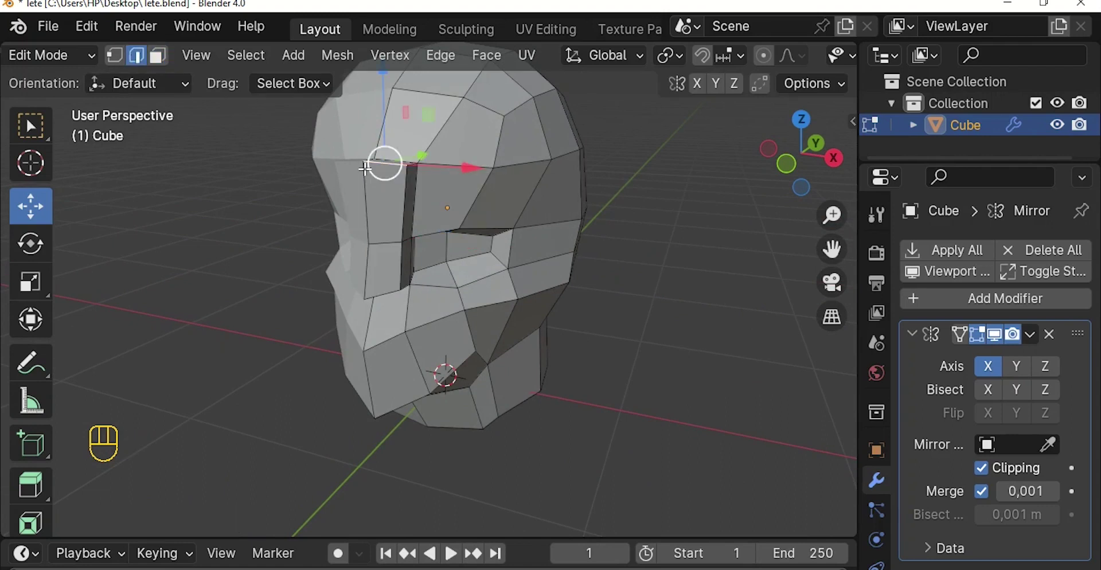
middle_drag(366, 169, 445, 159)
drag(446, 138, 446, 175)
middle_drag(445, 175, 385, 208)
drag(439, 168, 438, 182)
drag(519, 248, 520, 254)
Select the bottom edge of the nose strip and move it slightly outward along X
middle_drag(490, 280, 449, 325)
click(427, 336)
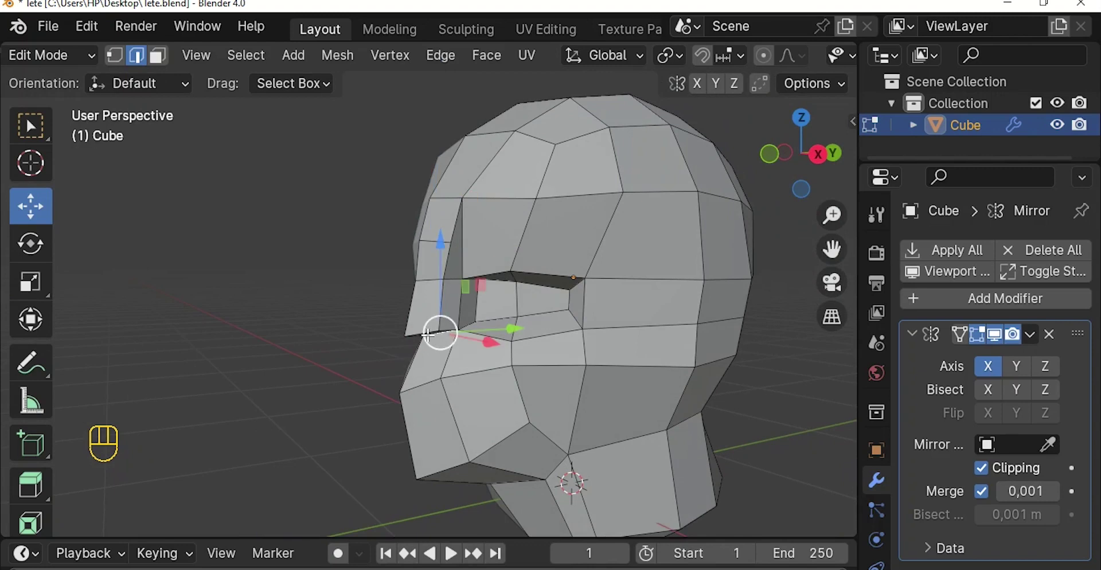
middle_drag(425, 331, 433, 219)
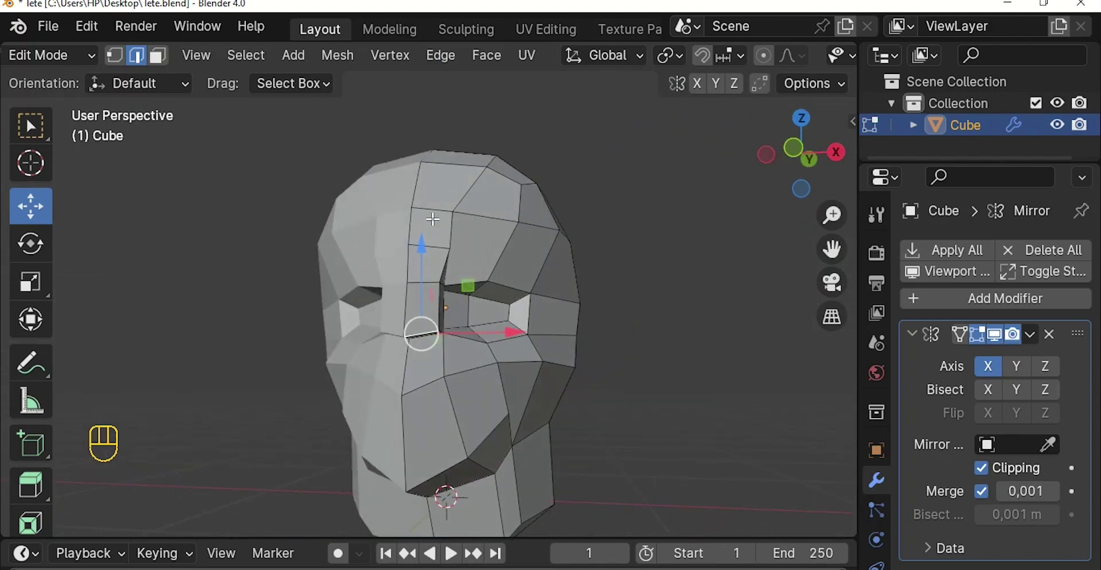
drag(507, 334, 511, 332)
Select the nose strip's middle edge at eye level and move it slightly back along Y
drag(424, 261, 436, 276)
click(432, 282)
middle_drag(470, 284, 277, 344)
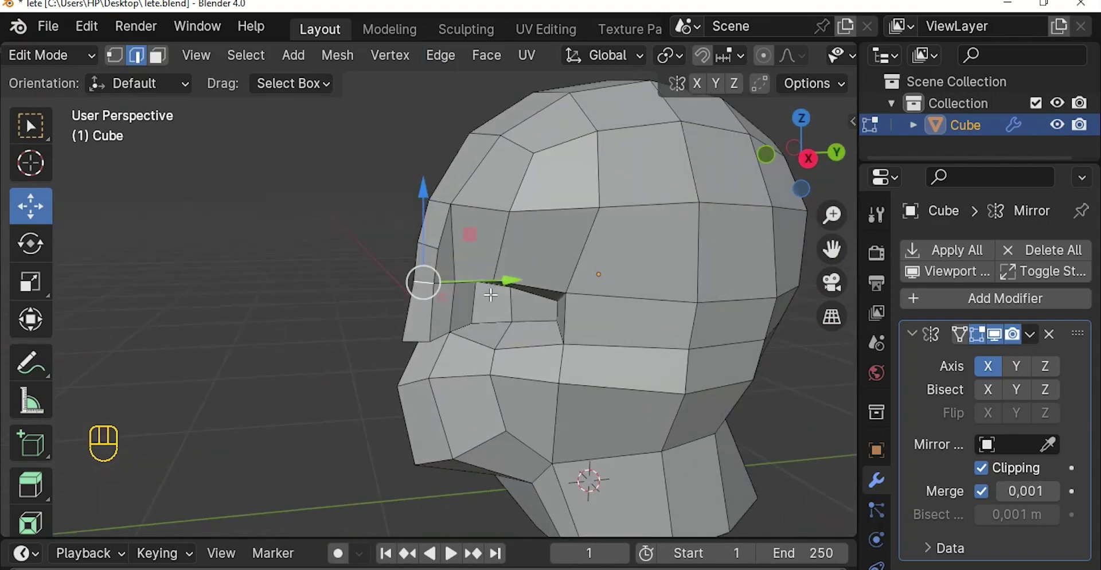
drag(504, 278, 512, 283)
Select the forehead edge directly above the nose strip and move it slightly back along Y
middle_drag(434, 240, 448, 207)
click(450, 201)
click(440, 202)
middle_drag(482, 201, 533, 221)
drag(532, 192, 545, 191)
Move the nose strip's upper edge slightly back along Y and check the profile in Object Mode
click(433, 245)
drag(476, 234, 488, 233)
scroll(488, 233, down, 4)
middle_drag(499, 241, 603, 264)
key(Tab)
middle_drag(444, 281, 548, 290)
key(Tab)
Push the nose bridge edge at eye level a little further back along Y
scroll(418, 259, up, 3)
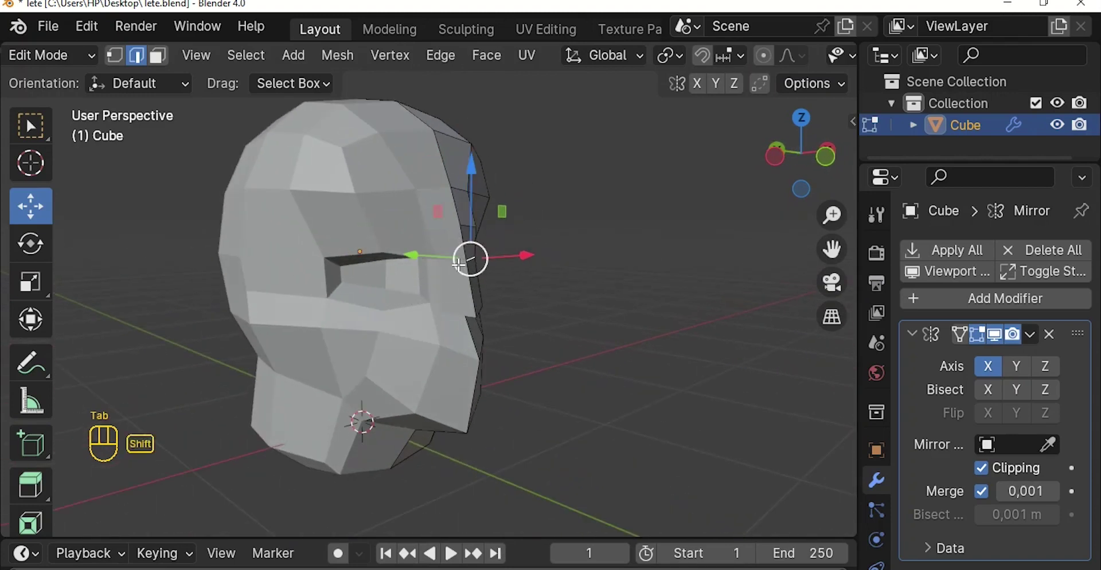
middle_drag(563, 266, 404, 325)
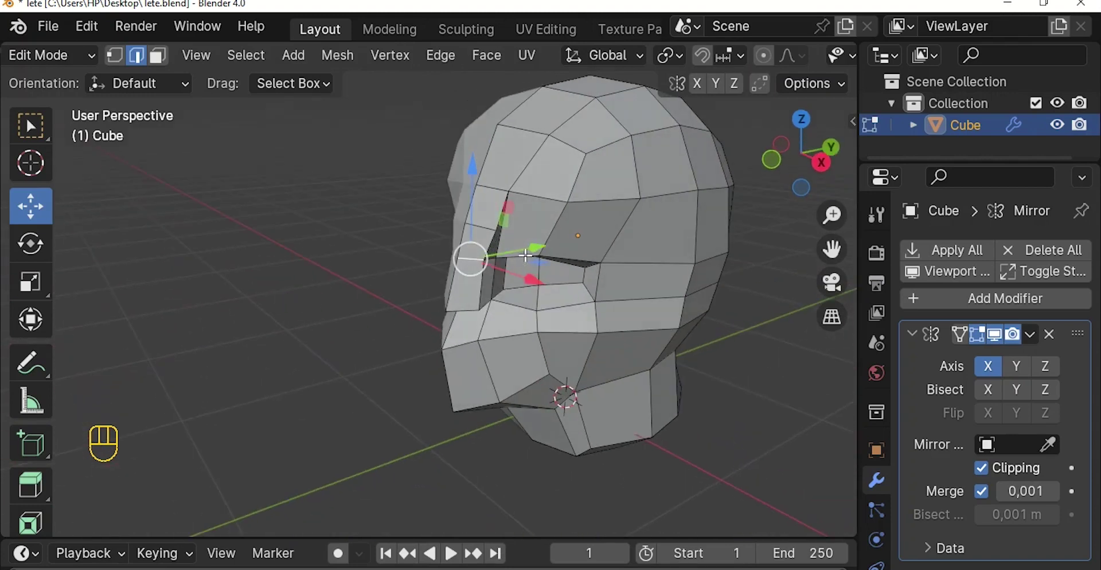
drag(536, 256, 546, 251)
Select the nose bridge edge and shift it toward the mirror plane along X to narrow the nose
middle_drag(440, 245, 556, 277)
click(498, 267)
click(502, 278)
drag(567, 276, 552, 278)
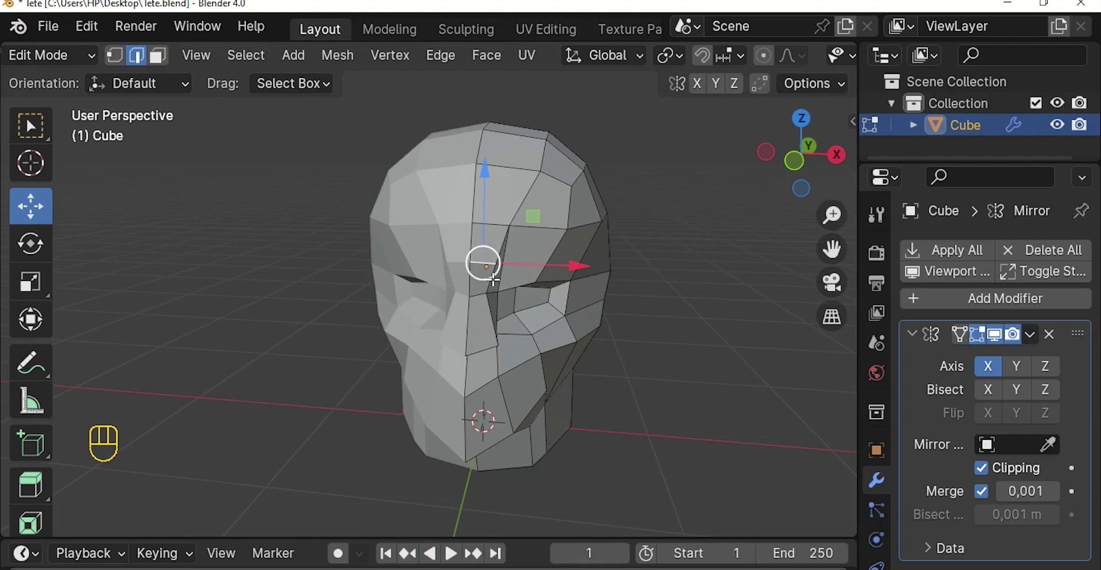
Move the outer vertex of the nose strip's upper edge inward along X and slightly back along Y, then review the head
key(1)
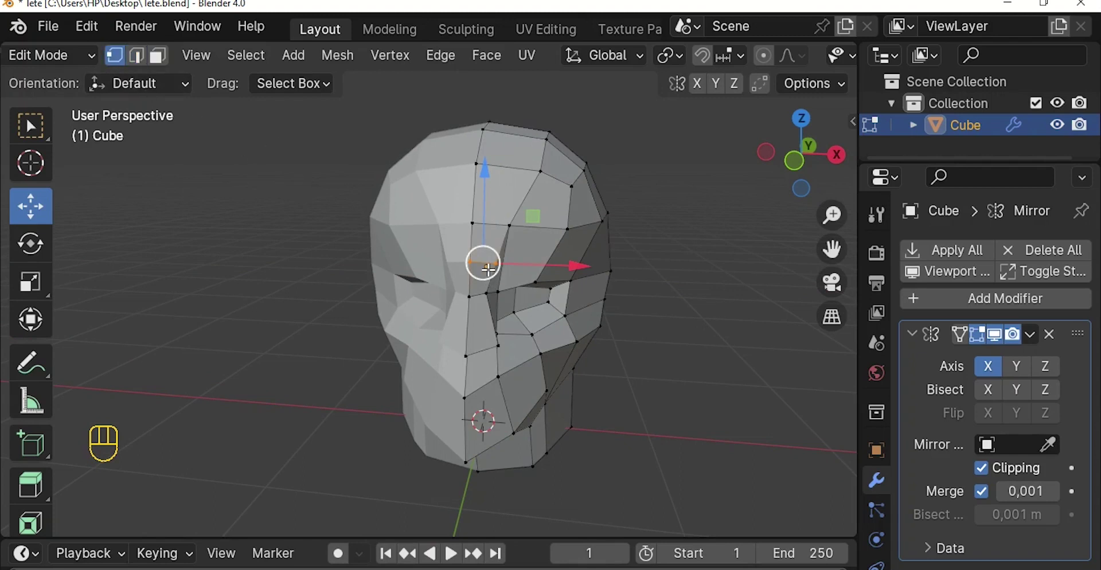
drag(554, 265, 540, 261)
middle_drag(524, 315, 448, 310)
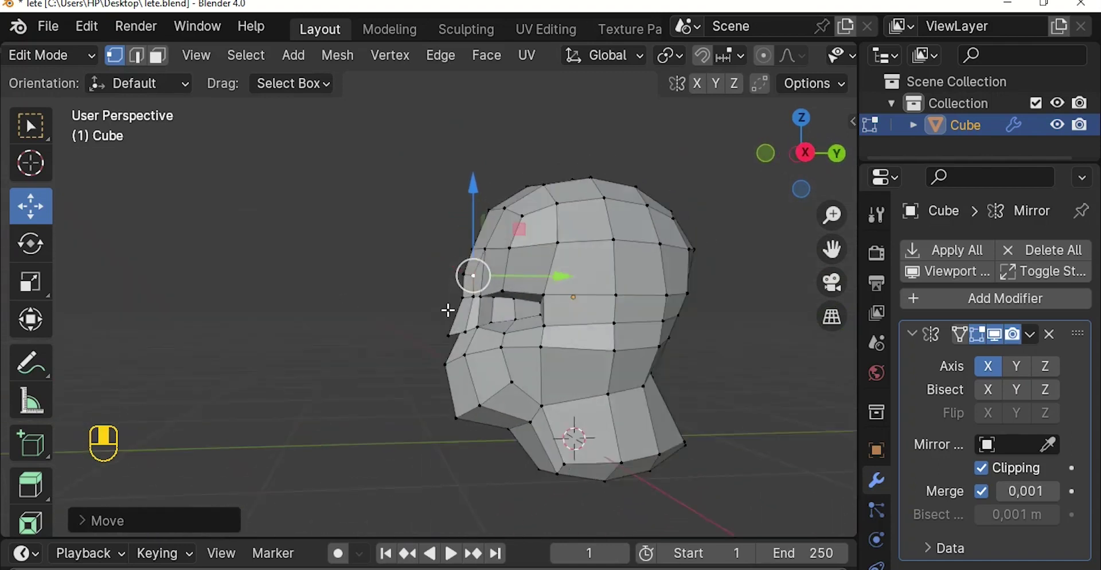
scroll(449, 311, up, 3)
drag(551, 276, 557, 276)
scroll(478, 298, down, 3)
key(Tab)
middle_drag(474, 297, 594, 315)
scroll(598, 314, up, 2)
Raise the inner upper edge of the eye socket along Z and view the head from the right side
key(Tab)
click(537, 294)
drag(539, 229, 540, 215)
key(KP_3)
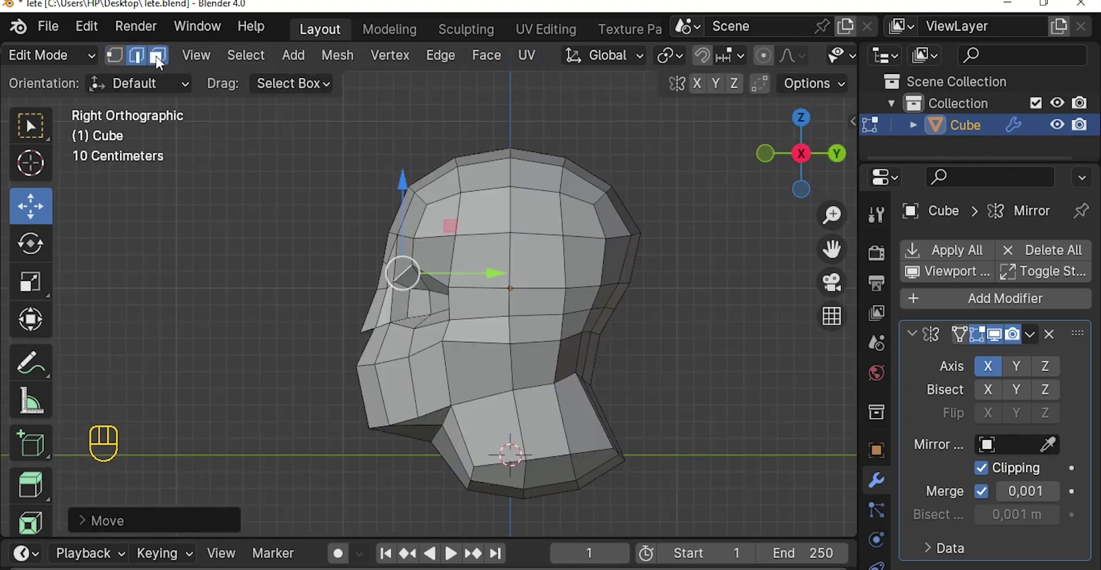
Select the two stacked faces on the side of the head where the ear belongs and stretch them along Z
key(3)
shift+click(534, 314)
shift+click(533, 330)
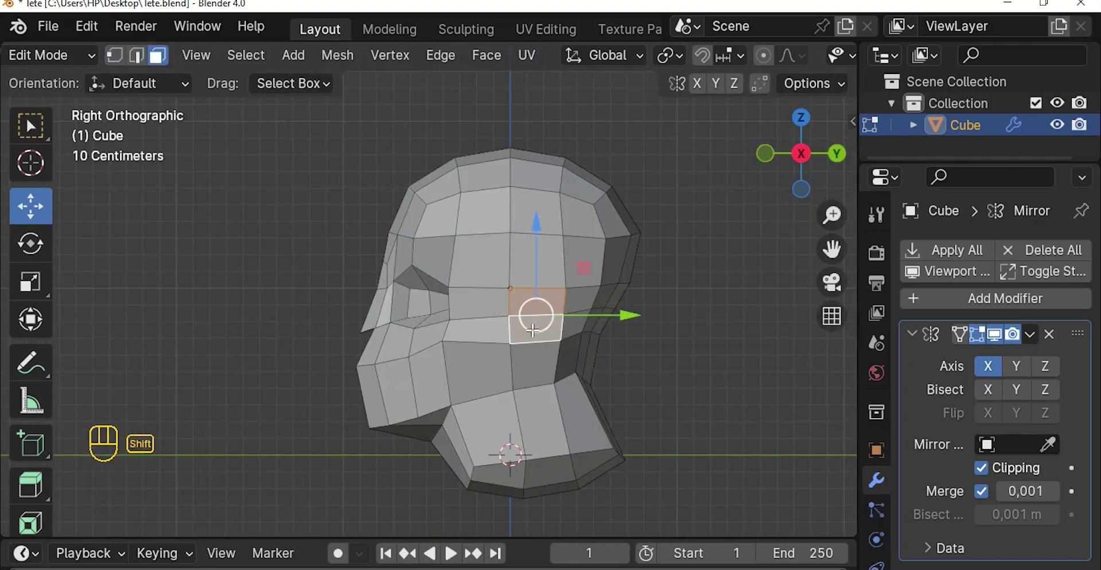
key(s)
key(z)
click(544, 297)
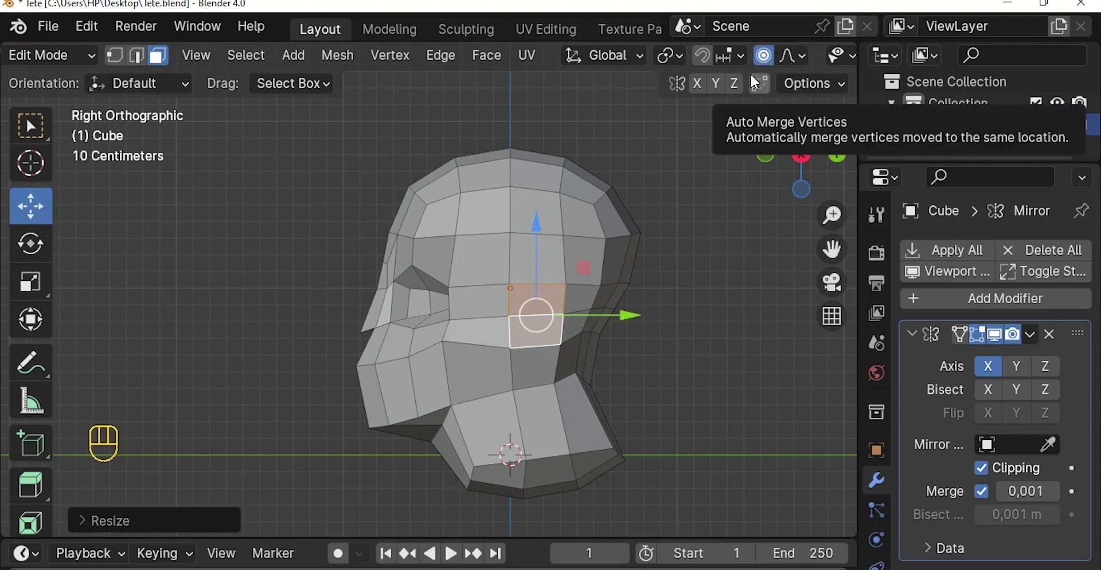
Shift the two ear faces forward along Y and slightly up along Z with proportional editing, and inset them
drag(634, 315, 609, 314)
drag(523, 235, 520, 227)
scroll(601, 294, up, 1)
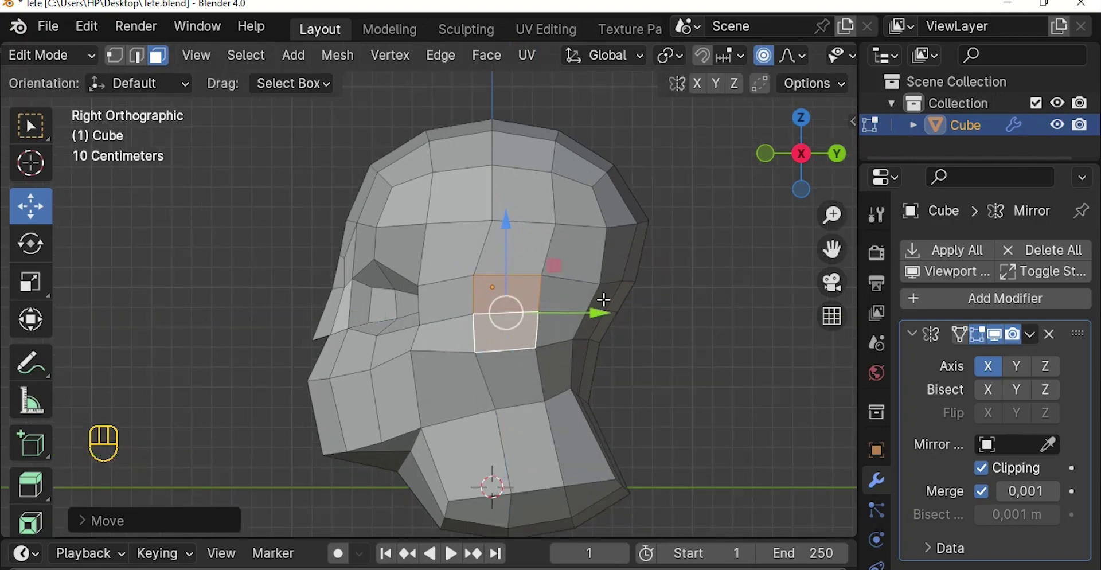
key(i)
click(596, 326)
key(s)
key(y)
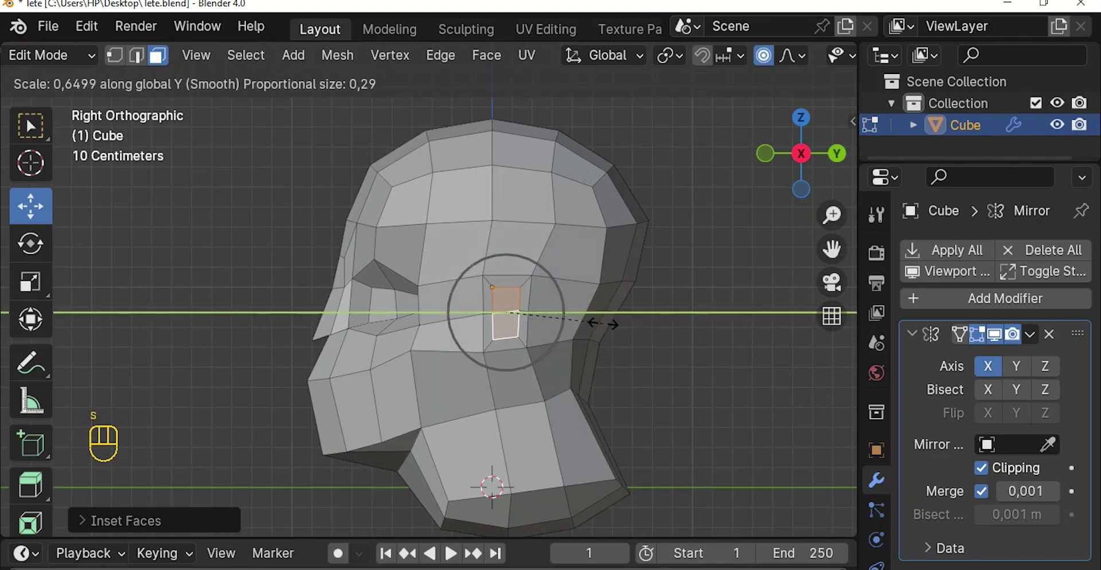
right_click(602, 324)
Narrow the inset ear faces along Y with proportional editing off
key(s)
key(y)
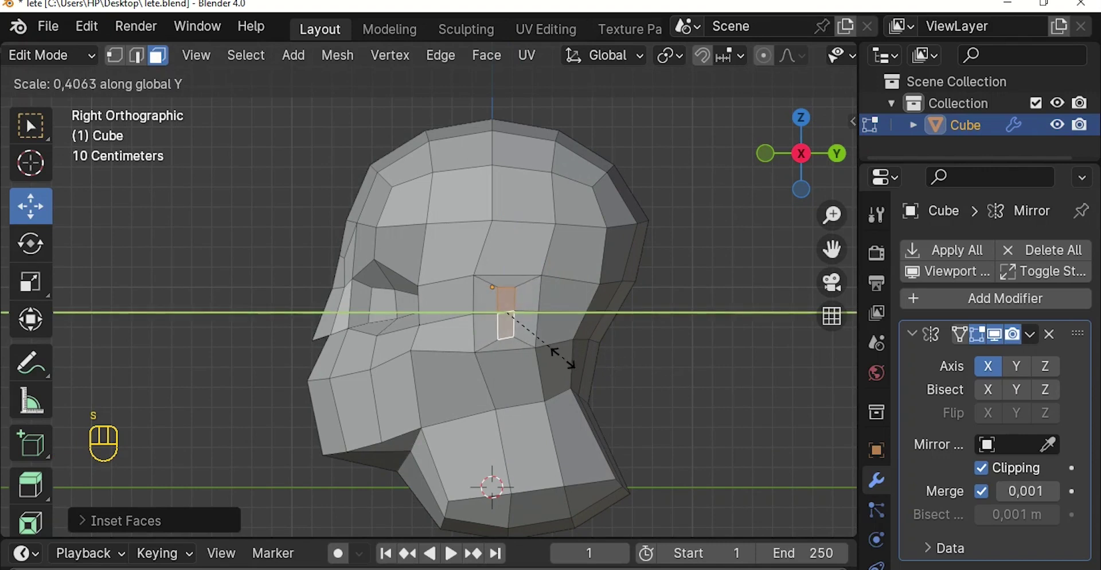
click(548, 352)
Extrude the narrowed ear faces outward along their normal in front view to form the ear
scroll(548, 352, down, 3)
middle_drag(547, 352, 725, 352)
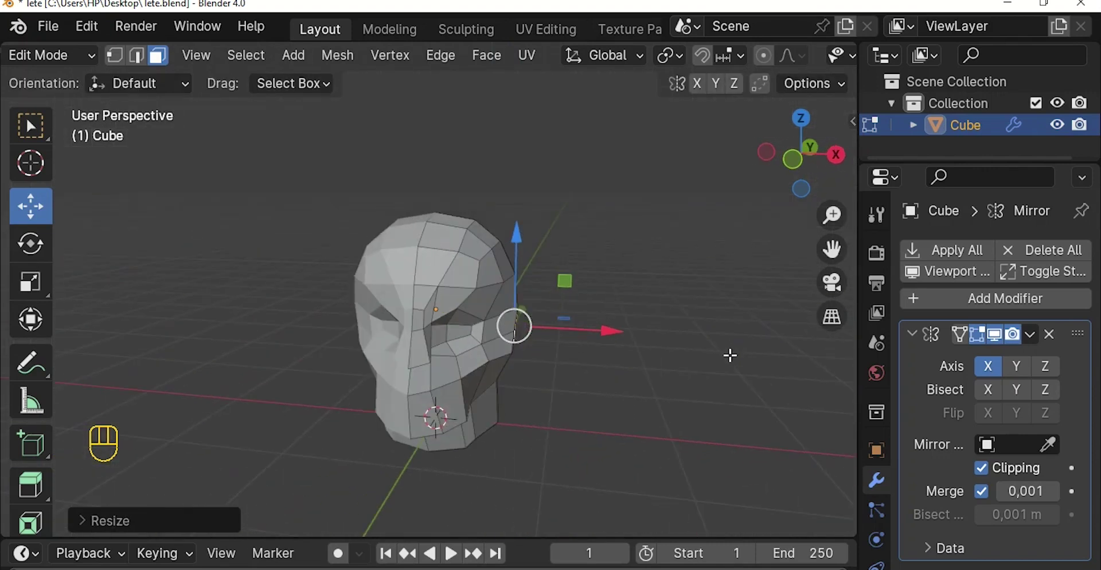
key(KP_1)
key(e)
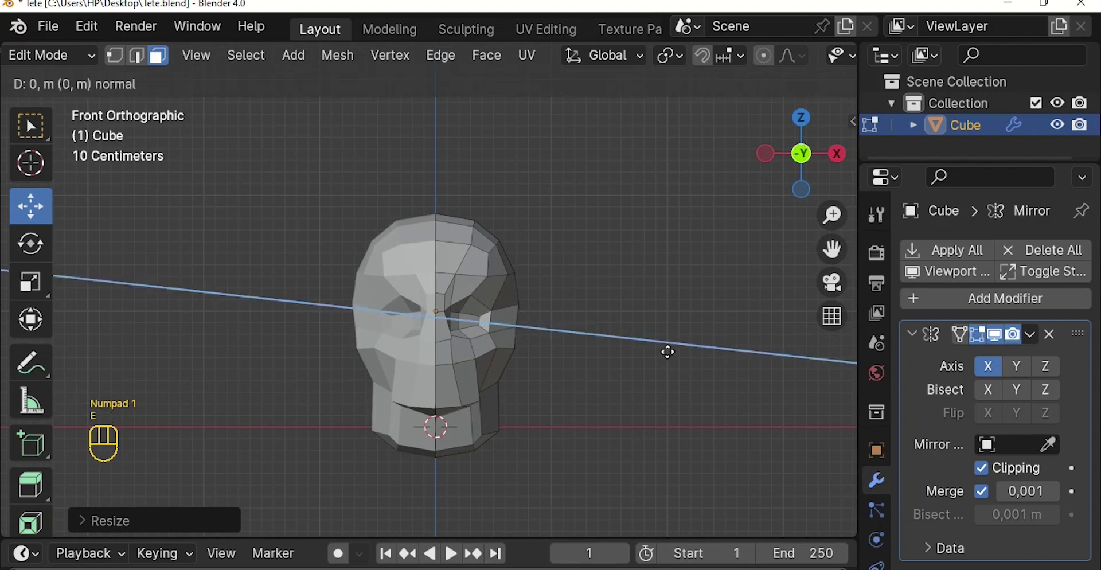
click(695, 365)
middle_drag(663, 351, 519, 343)
Select the outer upper edge of the extruded ear and scale it along Y
scroll(545, 350, up, 2)
key(b)
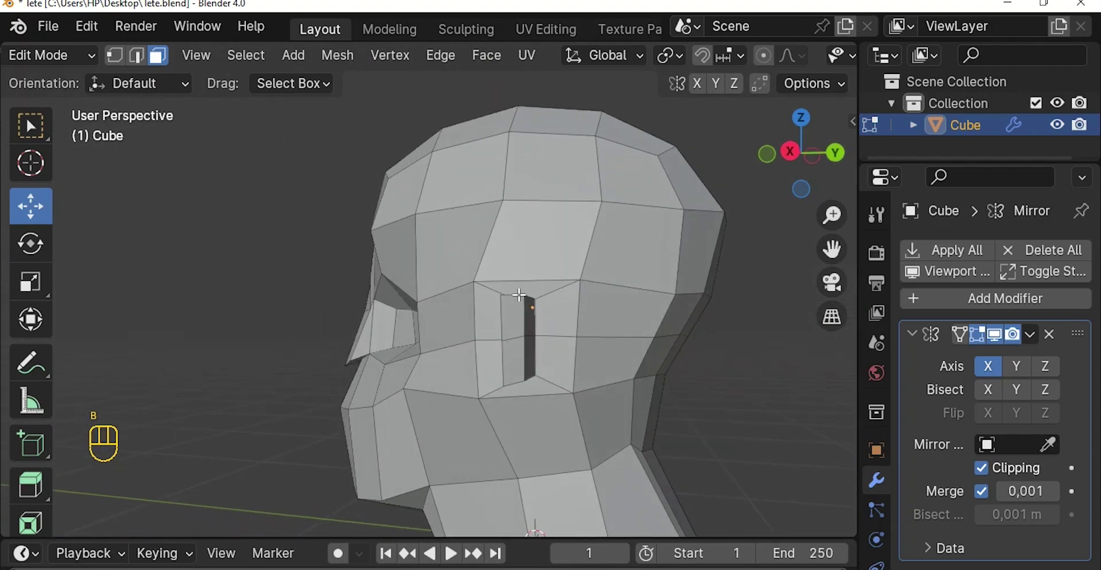
click(518, 298)
click(136, 56)
scroll(470, 311, up, 1)
click(520, 292)
middle_drag(550, 336, 625, 341)
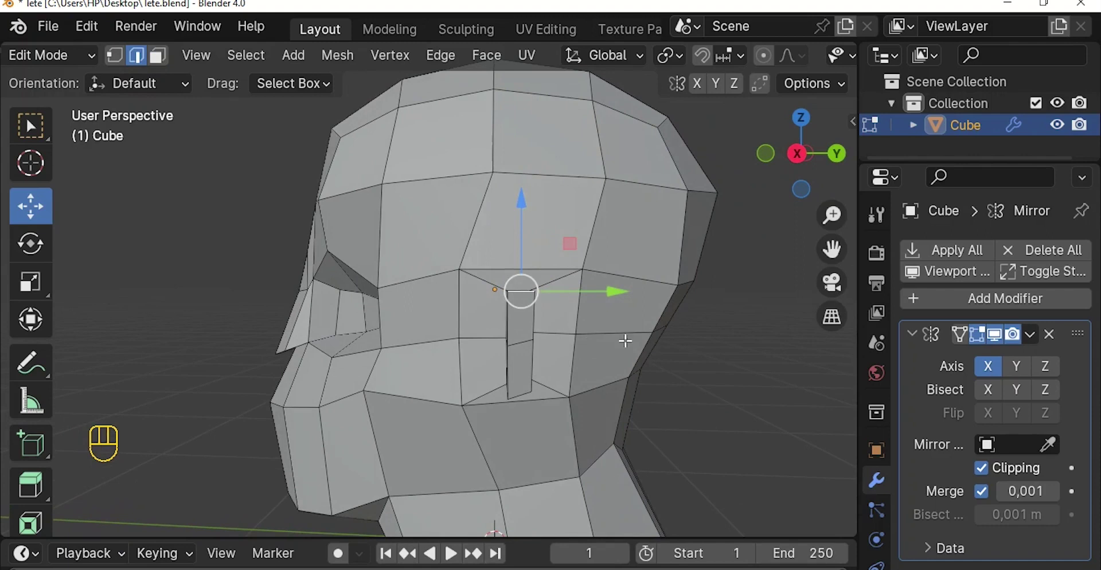
key(s)
key(y)
click(603, 356)
Box-select the edges around the top of the ear and scale them along Y
click(516, 397)
middle_drag(584, 394, 625, 446)
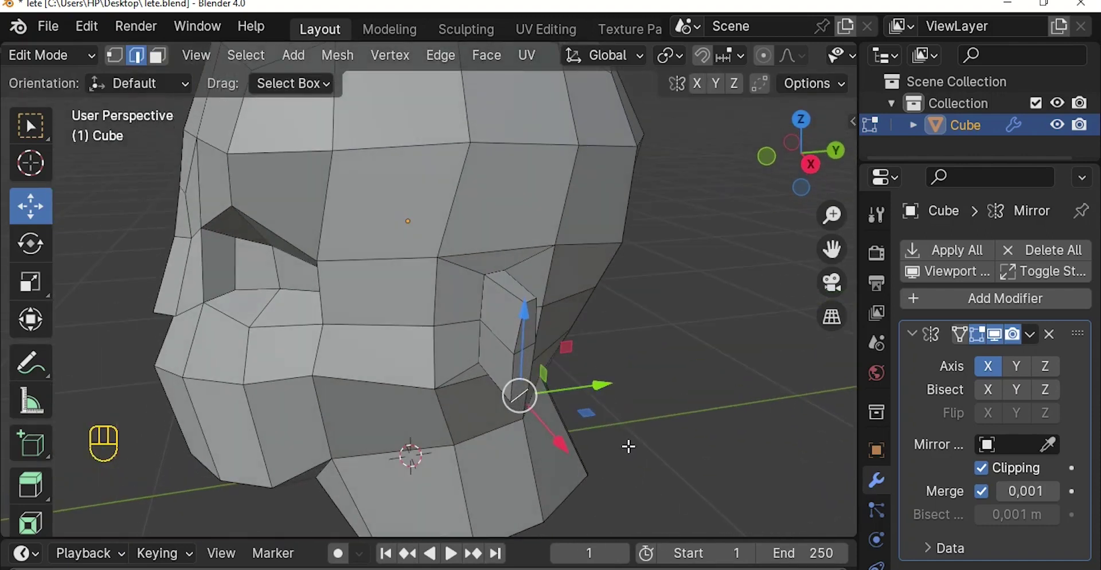
key(b)
drag(481, 266, 545, 323)
mouse_move(545, 346)
middle_down()
mouse_move(522, 349)
mouse_move(533, 352)
middle_up()
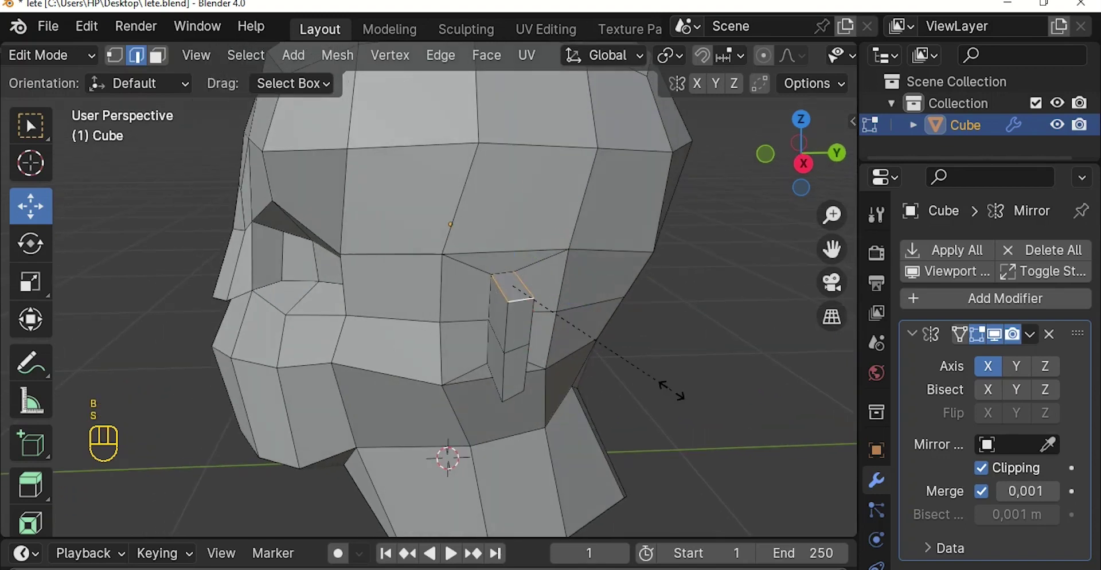
key(s)
key(y)
click(607, 381)
Box-select the edges on the underside of the ear and scale them along Y
middle_drag(568, 386, 539, 331)
key(b)
drag(507, 358, 550, 368)
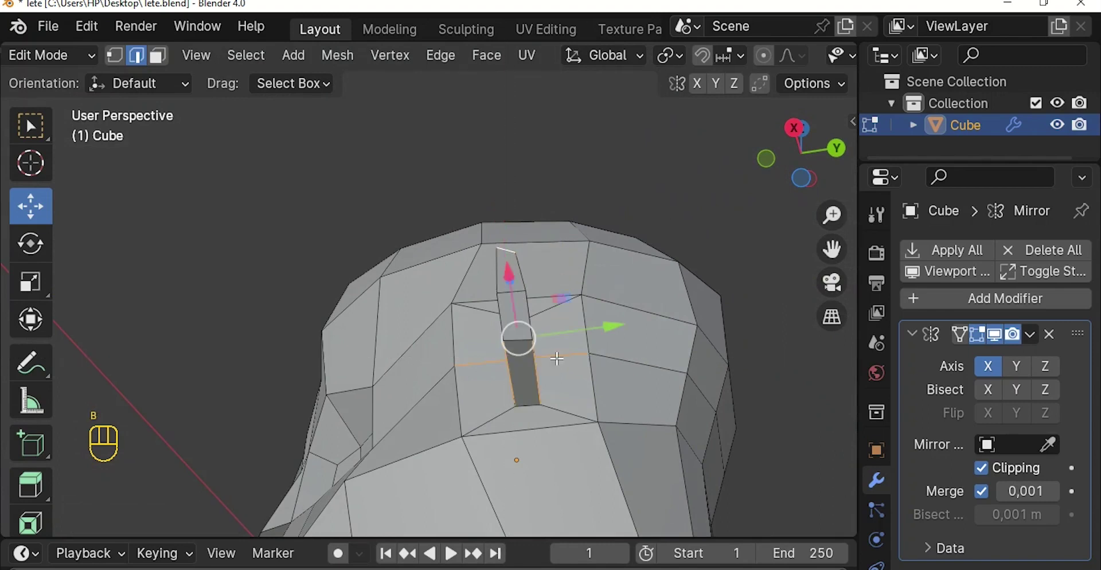
middle_drag(552, 361, 555, 368)
key(b)
drag(528, 327, 586, 386)
key(b)
middle_drag(453, 349, 585, 405)
key(b)
middle_drag(575, 291, 509, 376)
key(b)
key(s)
key(y)
click(581, 337)
Select the middle edge across the ear's outer side and move it slightly back along Y
middle_drag(581, 337, 542, 318)
click(520, 326)
key(KP_3)
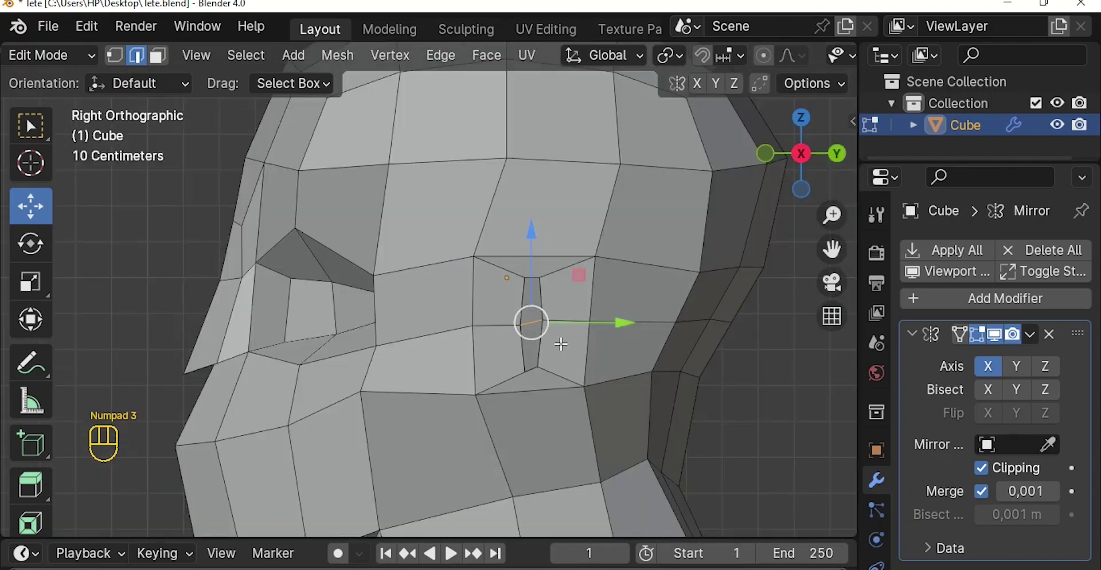
key(g)
key(y)
click(549, 322)
Select the ear's outer end vertices in wireframe and move them about 0.05 m back along Y, then return to solid shading
middle_drag(550, 322, 660, 296)
scroll(630, 311, up, 2)
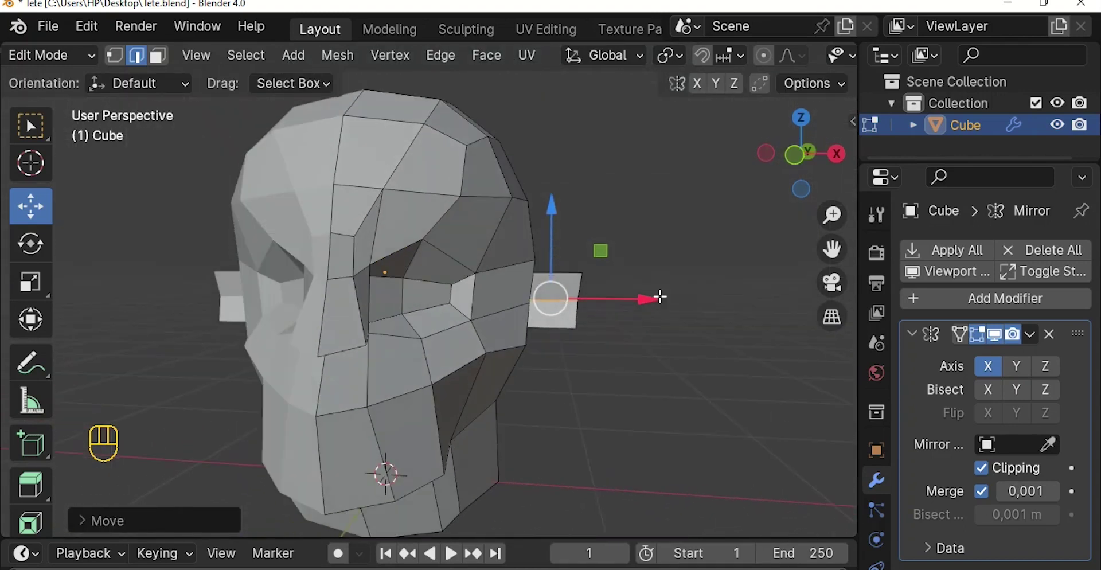
key(KP_1)
key(z)
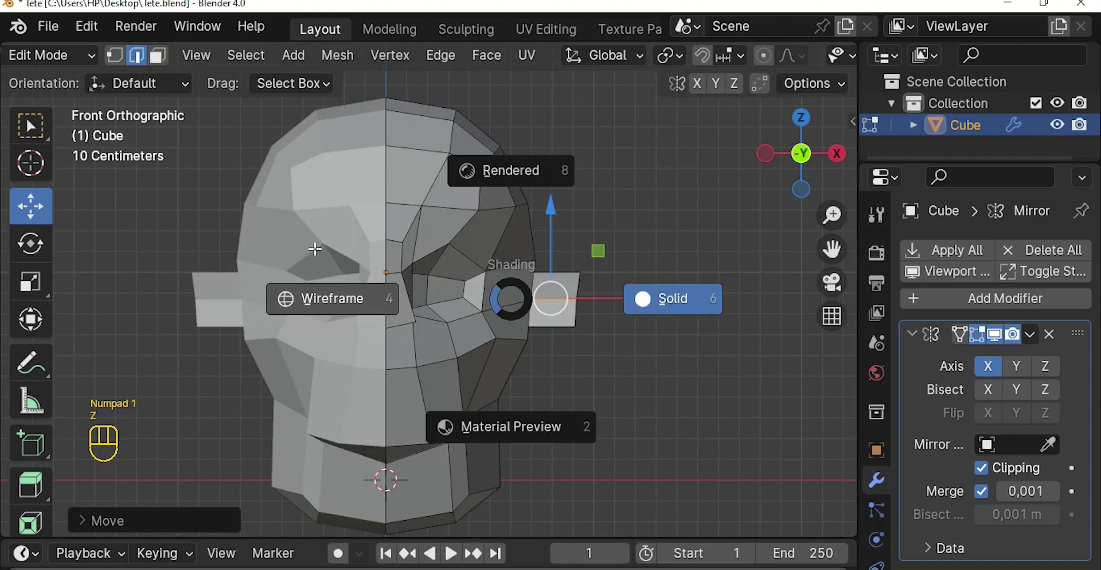
click(439, 297)
click(597, 268)
scroll(597, 279, up, 1)
key(b)
drag(548, 241, 645, 270)
key(b)
key(b)
drag(590, 351, 565, 328)
drag(663, 337, 655, 334)
key(b)
drag(550, 248, 645, 360)
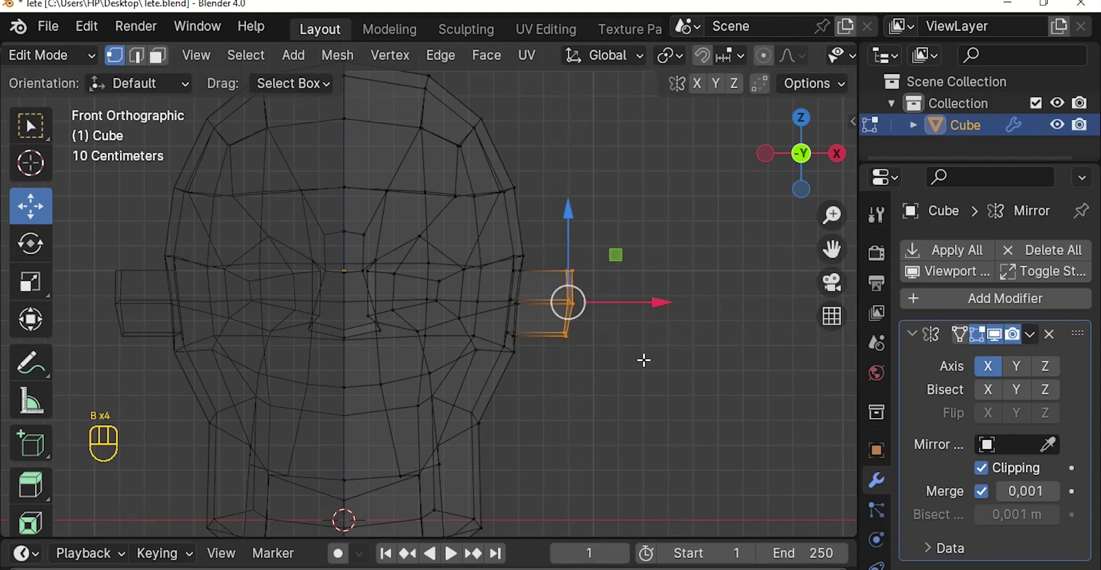
key(KP_7)
key(g)
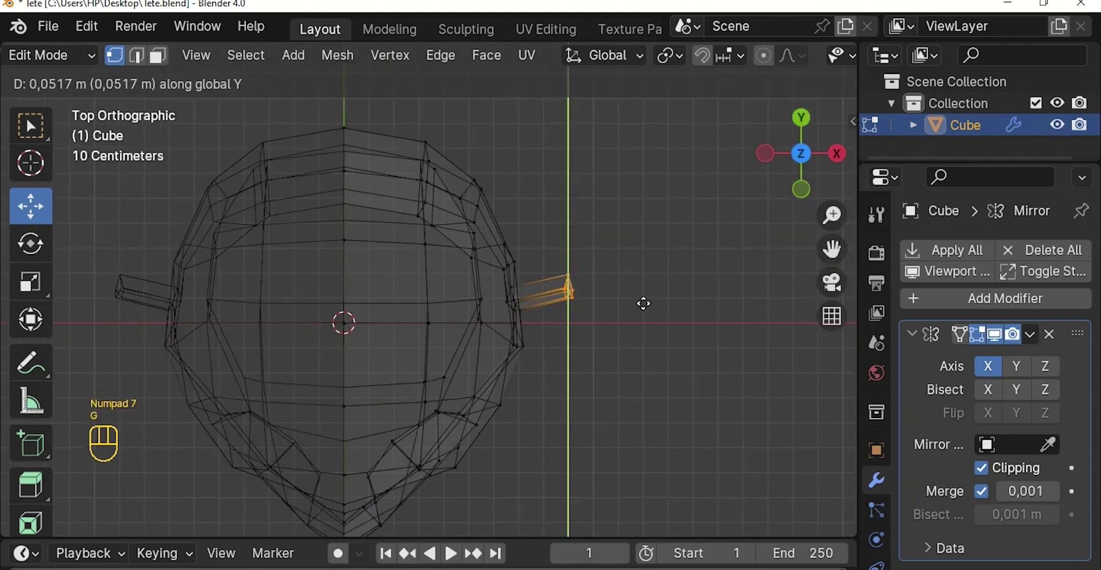
click(642, 303)
scroll(522, 259, down, 3)
key(z)
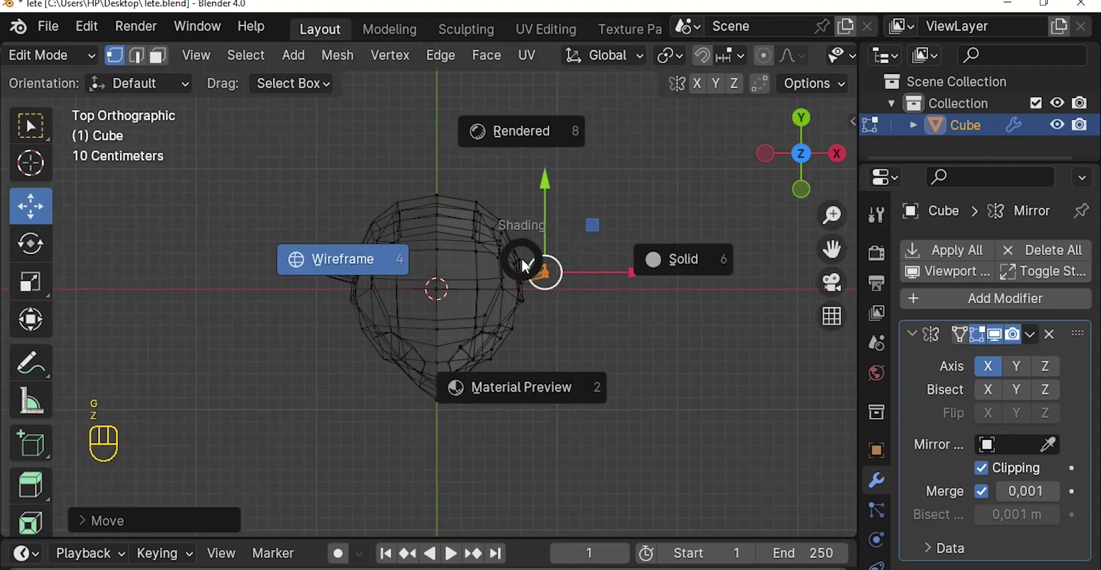
click(665, 274)
Lower the eye socket's upper middle vertex and raise its lower middle vertex slightly along Z
mouse_move(674, 273)
middle_down()
mouse_move(474, 259)
mouse_move(503, 159)
middle_up()
key(Tab)
scroll(521, 221, down, 3)
middle_drag(567, 325, 445, 152)
scroll(519, 269, up, 5)
key(Tab)
click(433, 216)
drag(437, 154, 438, 164)
click(433, 282)
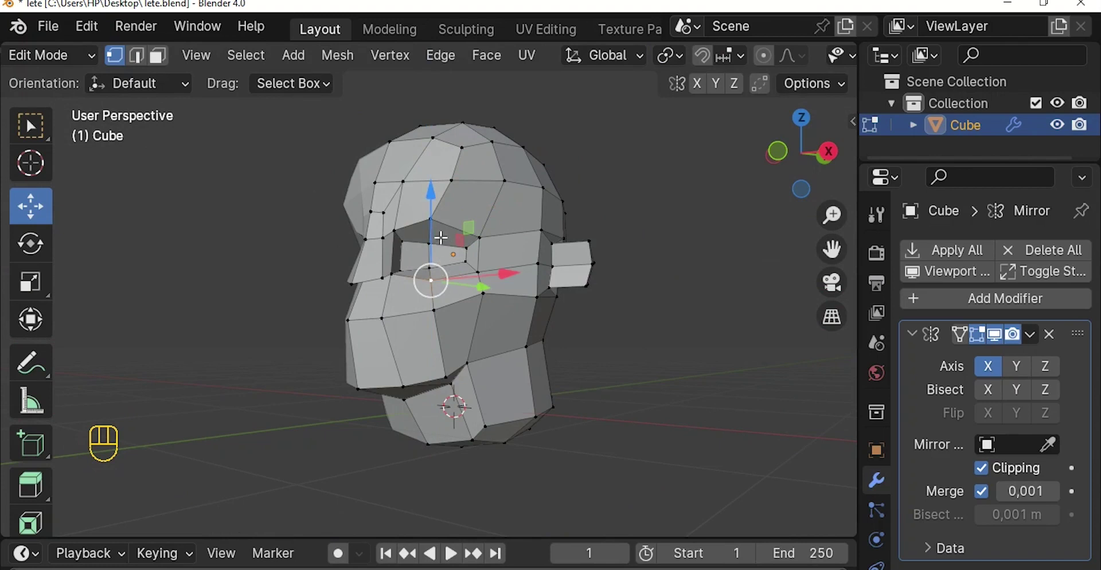
drag(430, 197, 430, 191)
Lower the eye socket's upper middle vertex a little further along Z
click(477, 244)
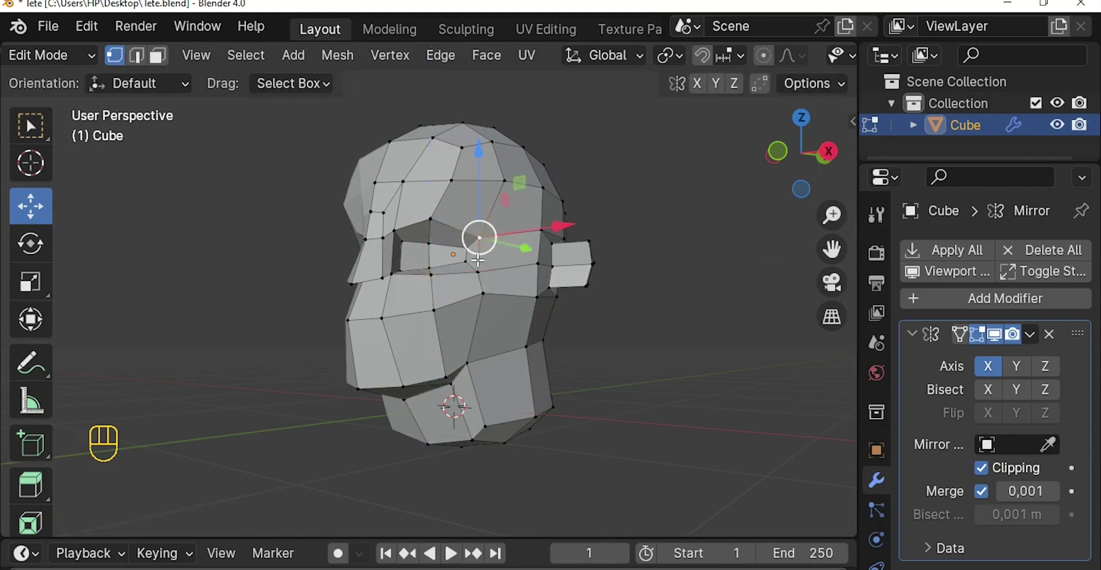
middle_drag(430, 235, 435, 236)
click(433, 215)
drag(430, 160, 432, 171)
key(Tab)
Adjust the vertices on the inner side of the eye socket, raising the inner lower one along Z
middle_drag(467, 257, 451, 239)
scroll(455, 248, up, 3)
key(Tab)
click(389, 247)
drag(392, 190, 420, 188)
click(422, 239)
middle_drag(431, 289, 382, 287)
click(381, 265)
drag(385, 223, 387, 206)
Raise the eye socket's outer corner vertex and lower its lower middle vertex slightly along Z
click(480, 254)
mouse_move(486, 200)
mouse_down()
mouse_move(489, 216)
mouse_move(486, 189)
mouse_up()
click(425, 263)
drag(428, 217, 430, 227)
key(Tab)
scroll(453, 234, down, 5)
middle_drag(453, 234, 547, 265)
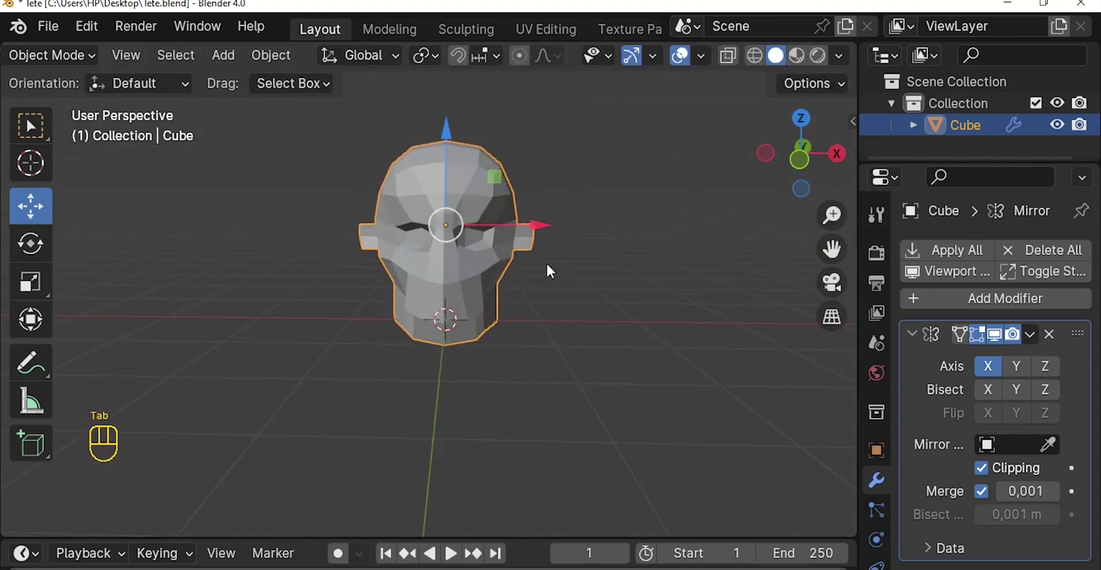
middle_drag(494, 229, 359, 305)
Select the protruding front mouth vertices in wireframe side view and move them back along Y to flatten the muzzle
key(Tab)
middle_drag(456, 310, 366, 325)
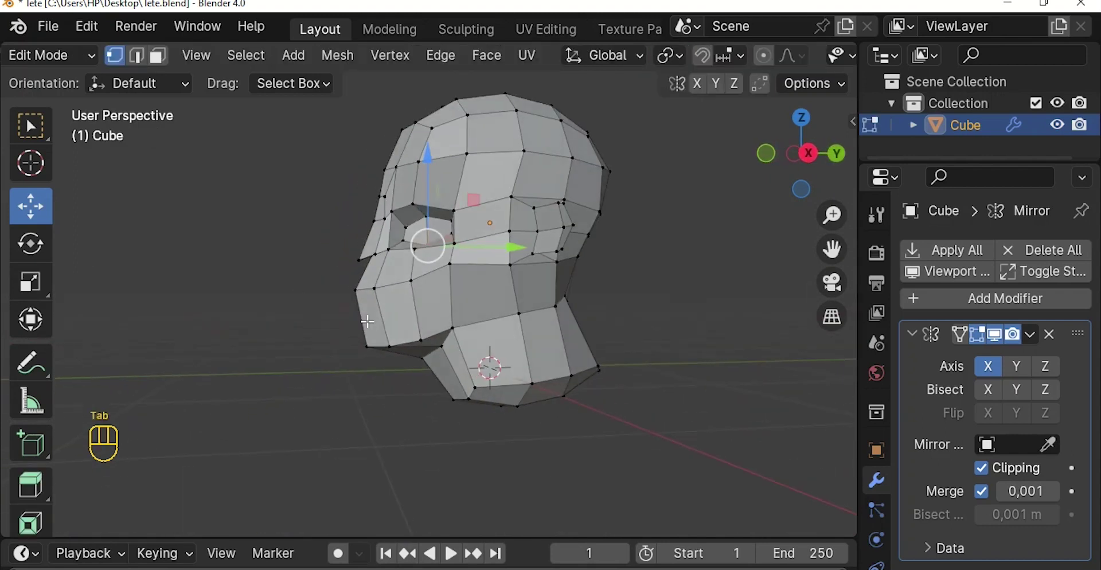
key(KP_3)
key(z)
click(187, 319)
key(Tab)
key(Tab)
scroll(436, 264, up, 2)
key(b)
middle_drag(258, 207, 396, 318)
key(b)
drag(297, 264, 374, 319)
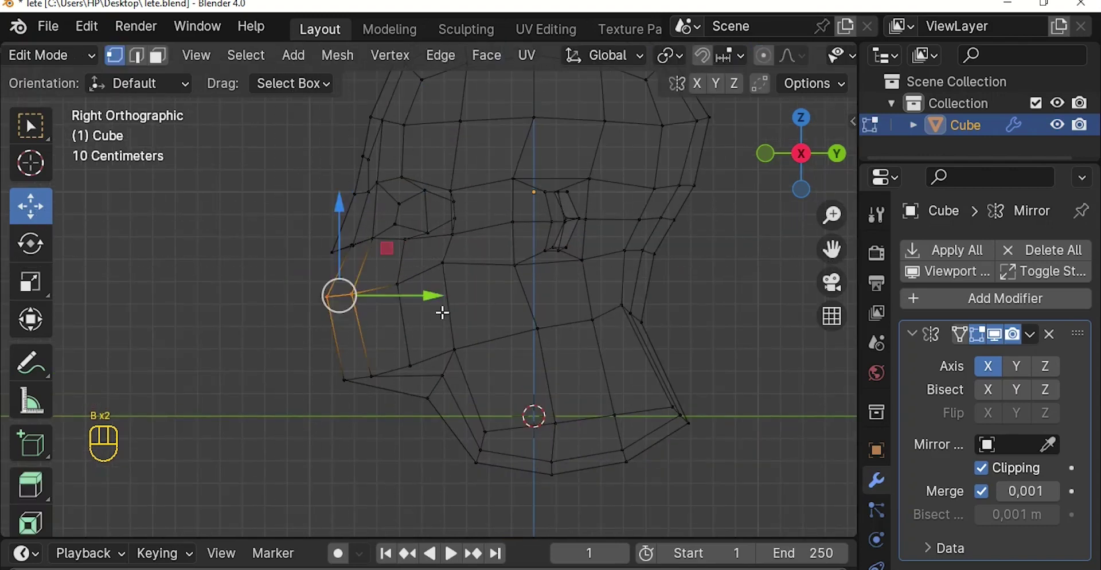
drag(439, 291, 453, 294)
scroll(370, 235, down, 1)
key(z)
click(674, 294)
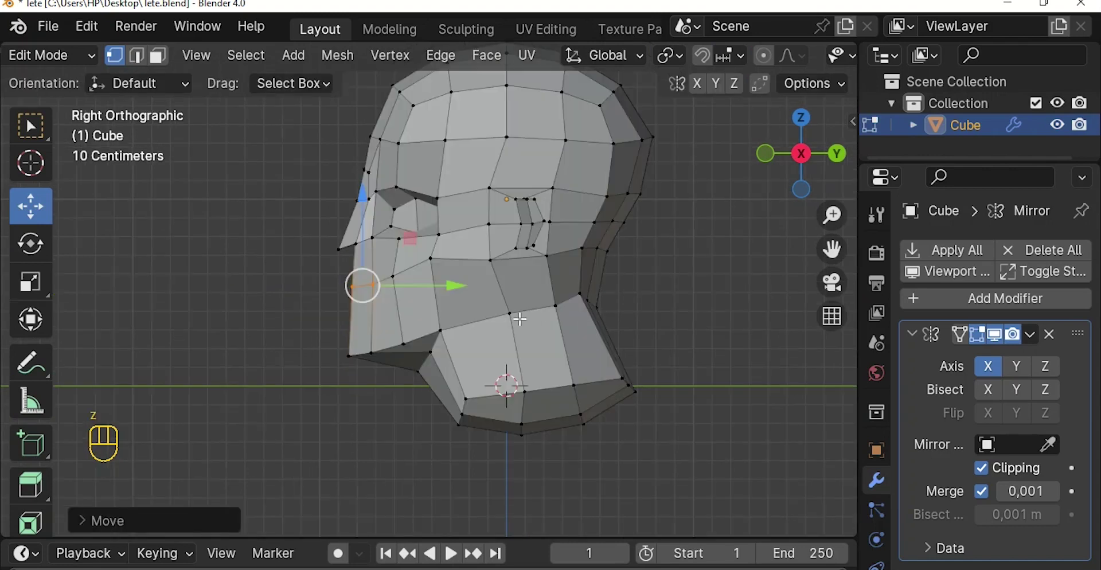
Add a horizontal loop cut around the lower face and slide it down toward the jawline
key(Tab)
scroll(513, 314, up, 1)
middle_drag(518, 318, 577, 311)
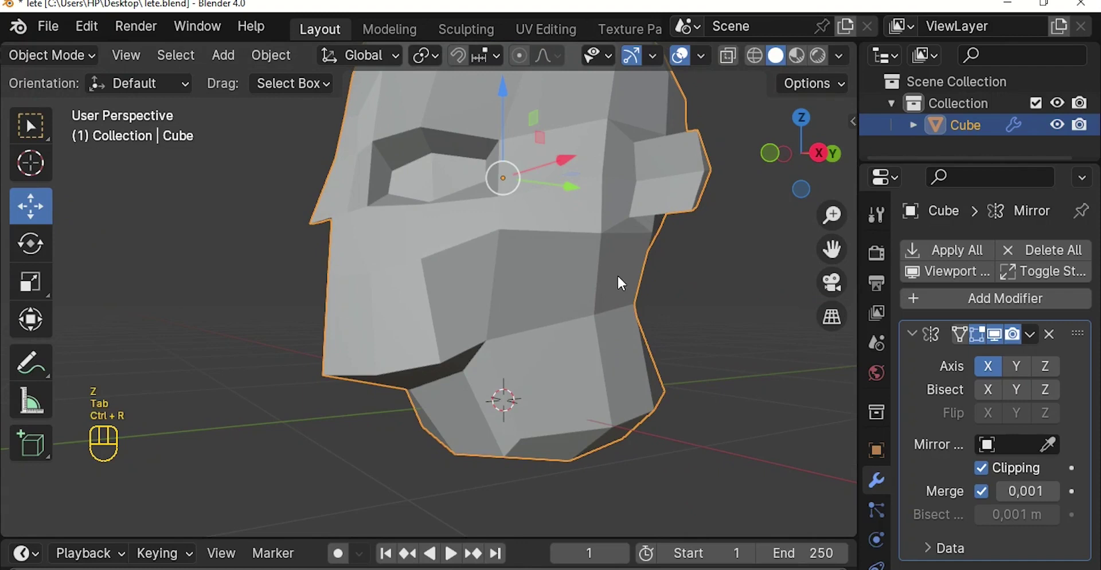
key(Tab)
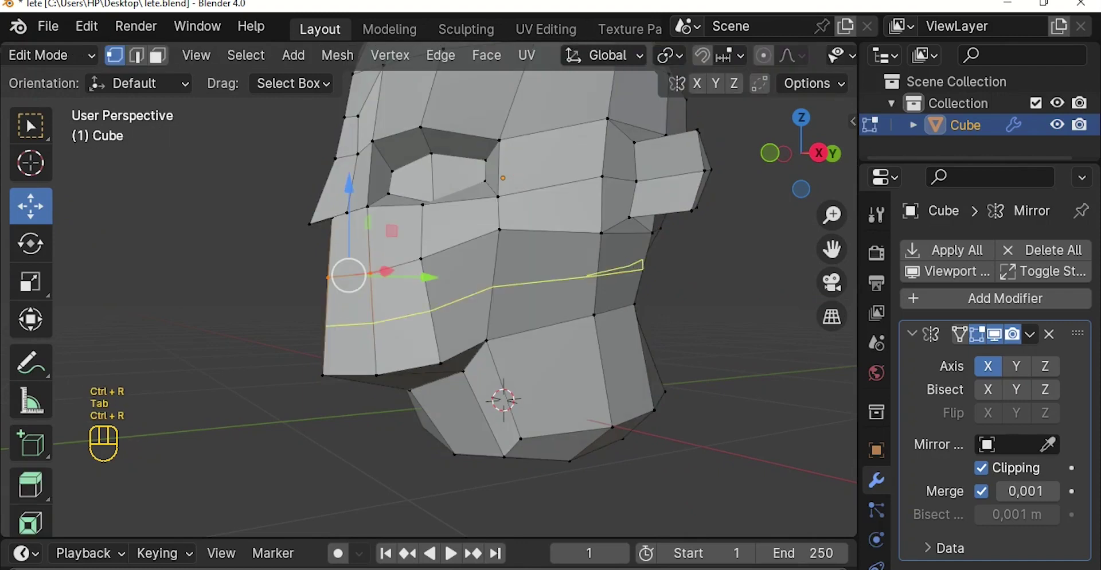
click(628, 275)
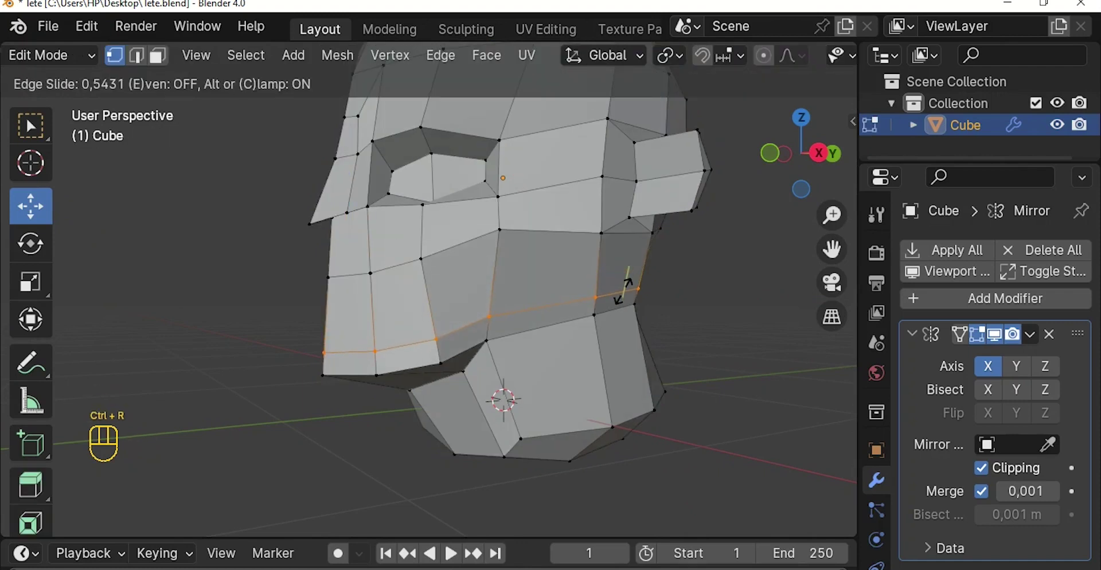
click(612, 294)
scroll(377, 317, up, 1)
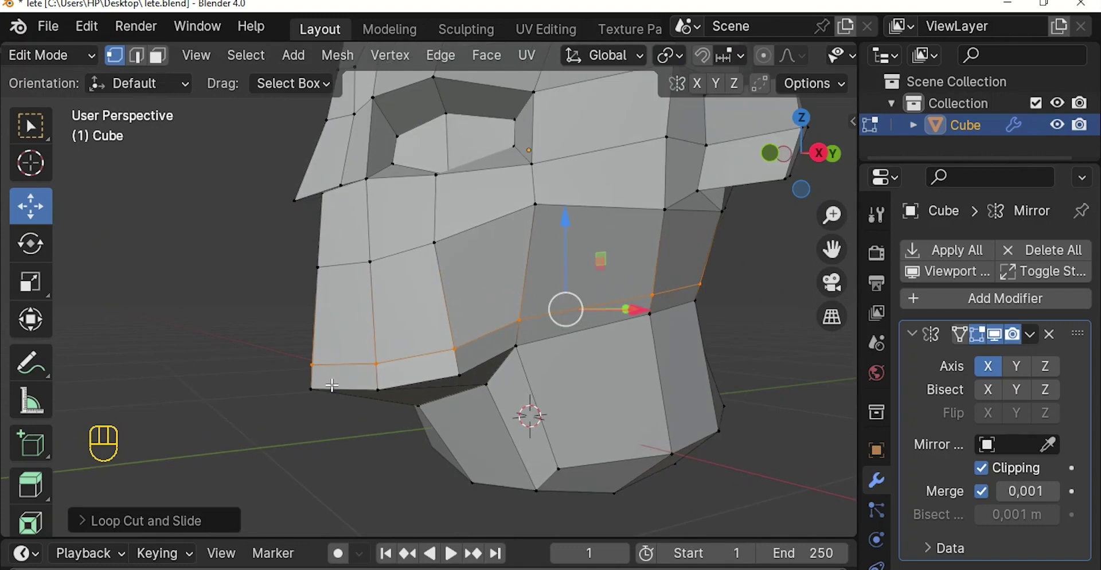
Select the two front vertices on the chin's lower border and edge-slide them back under the jaw by about 0.2
click(320, 391)
shift+click(376, 392)
middle_drag(374, 390, 365, 361)
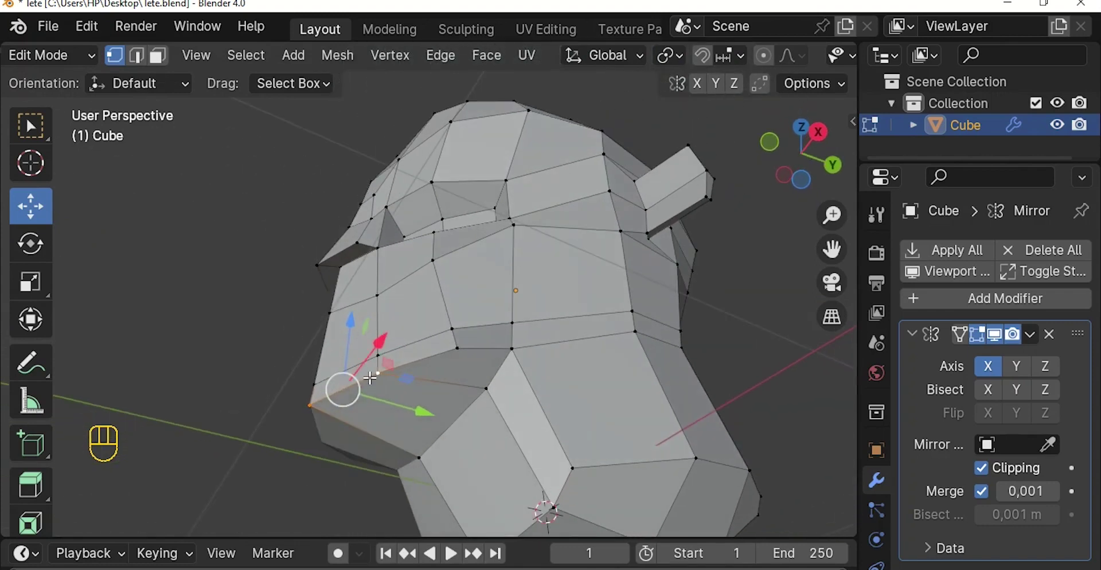
key(g)
key(g)
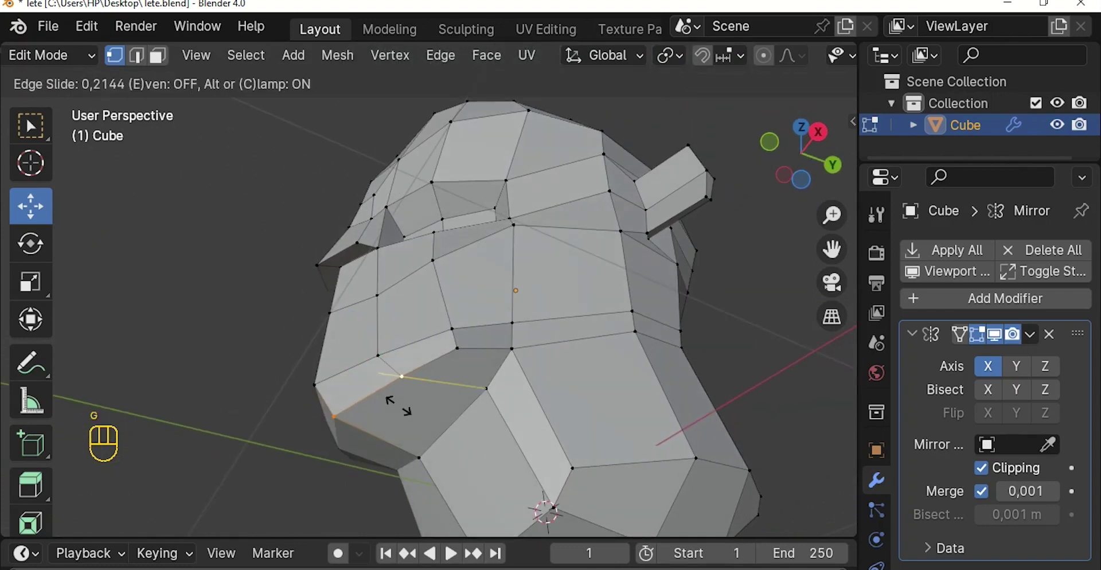
click(401, 405)
Lower the outer vertex of the chin's bottom border about 0.06 m along Z
scroll(400, 300, down, 2)
middle_drag(400, 300, 450, 348)
drag(268, 292, 269, 300)
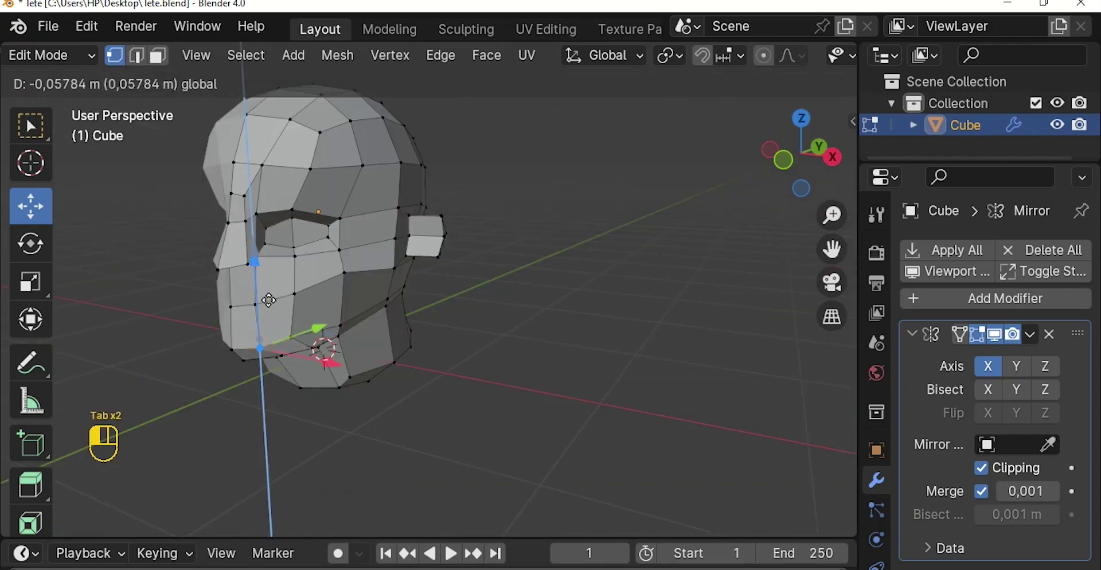
scroll(335, 322, down, 2)
shift+middle_drag(335, 323, 423, 314)
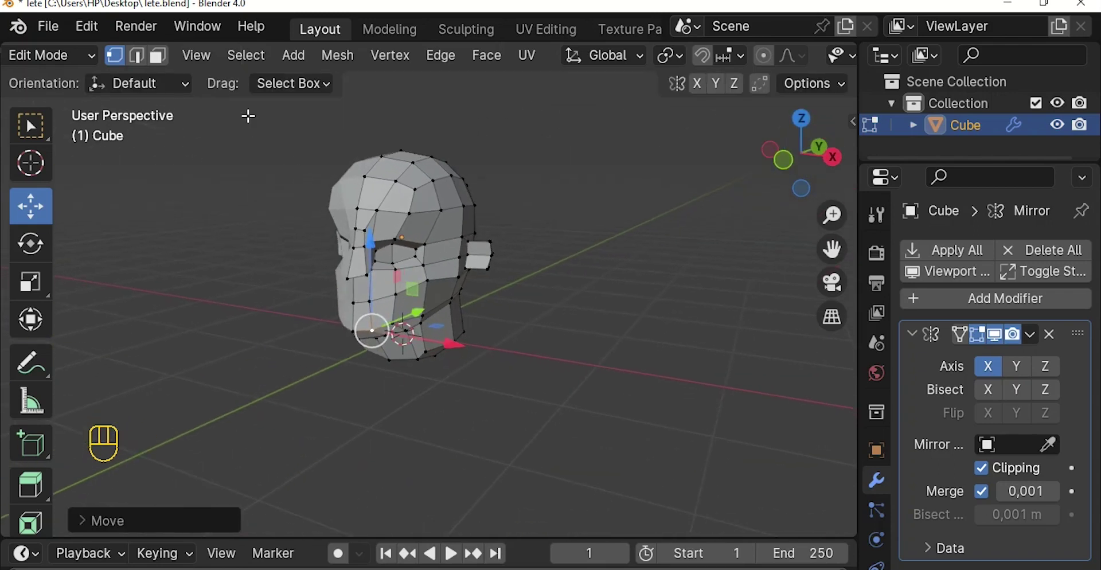
Select the two adjacent faces below the nose in the mouth area, using face selection mode
click(159, 56)
scroll(368, 350, up, 3)
shift+click(452, 367)
shift+click(438, 375)
scroll(437, 374, up, 2)
click(430, 376)
shift+click(456, 377)
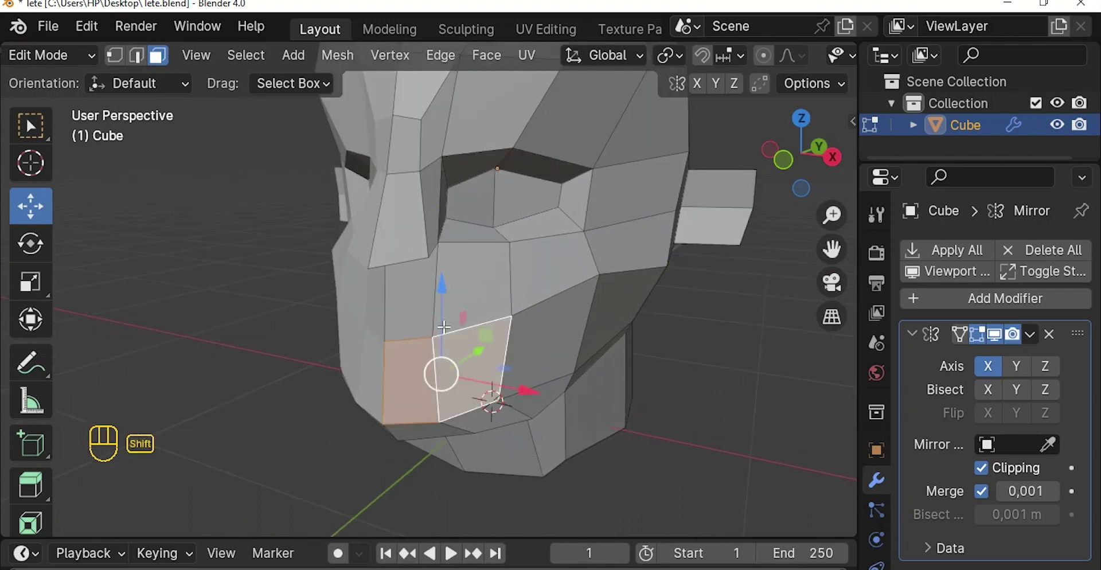
Try to inset the two selected mouth faces, and undo the inset
scroll(445, 327, down, 3)
key(i)
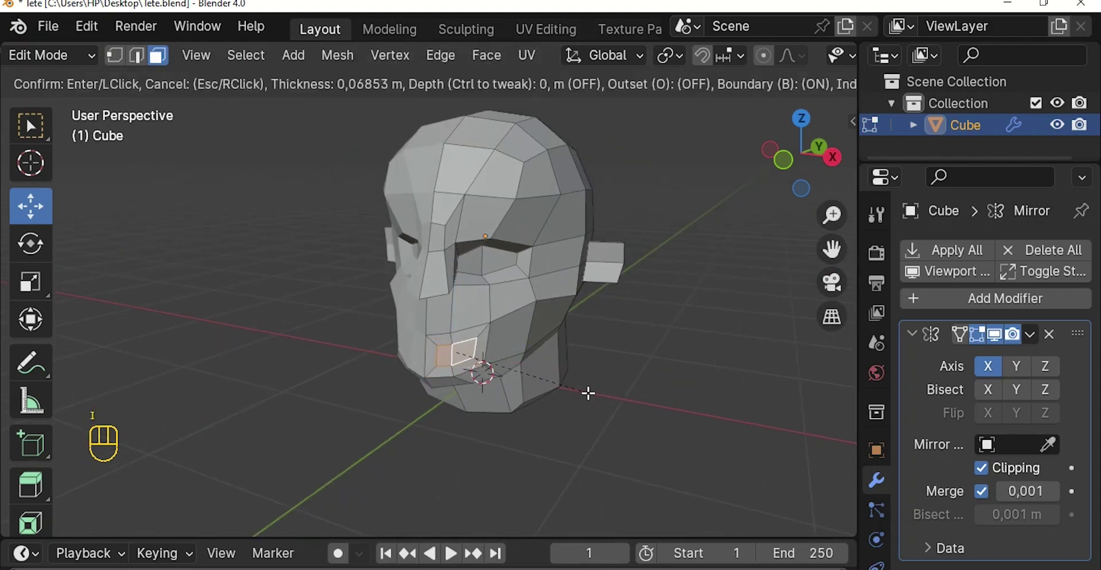
click(583, 394)
key(ctrl+z)
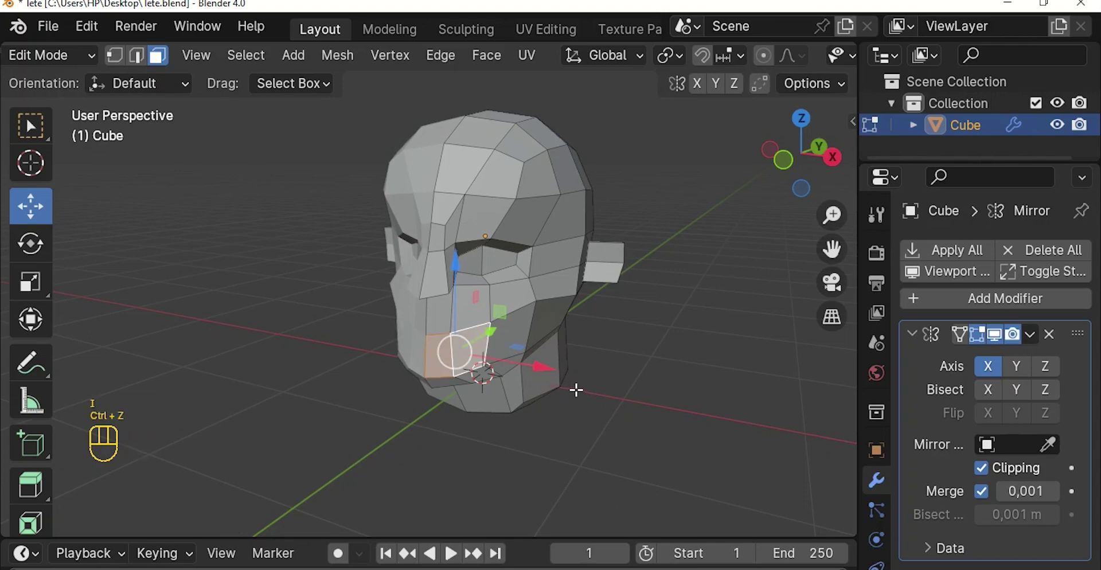
Try to inset the two selected mouth faces by about 0.07 m with Boundary off, and undo the inset
scroll(574, 386, up, 1)
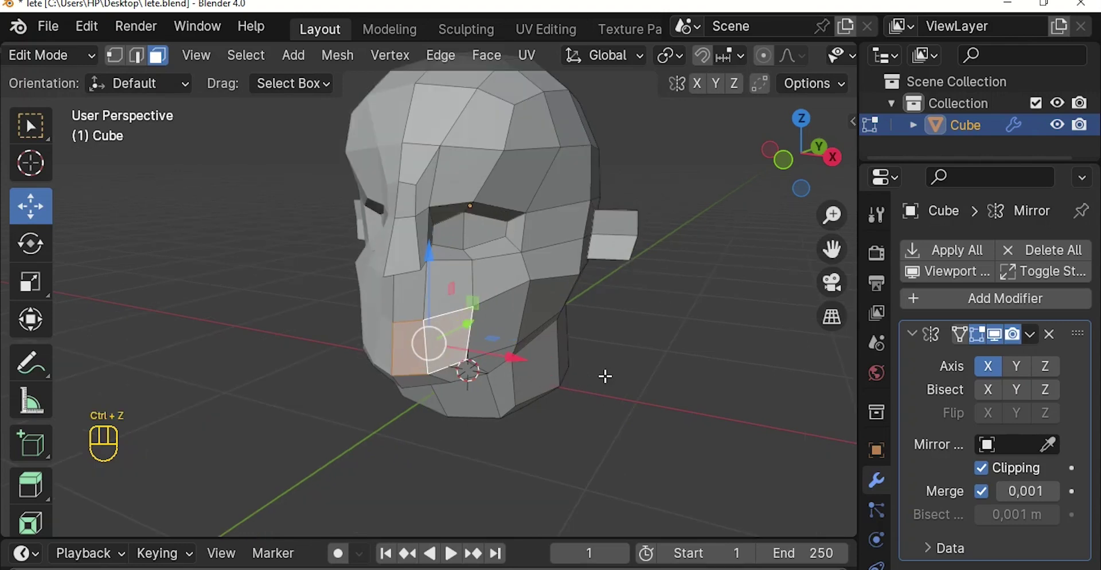
key(i)
key(b)
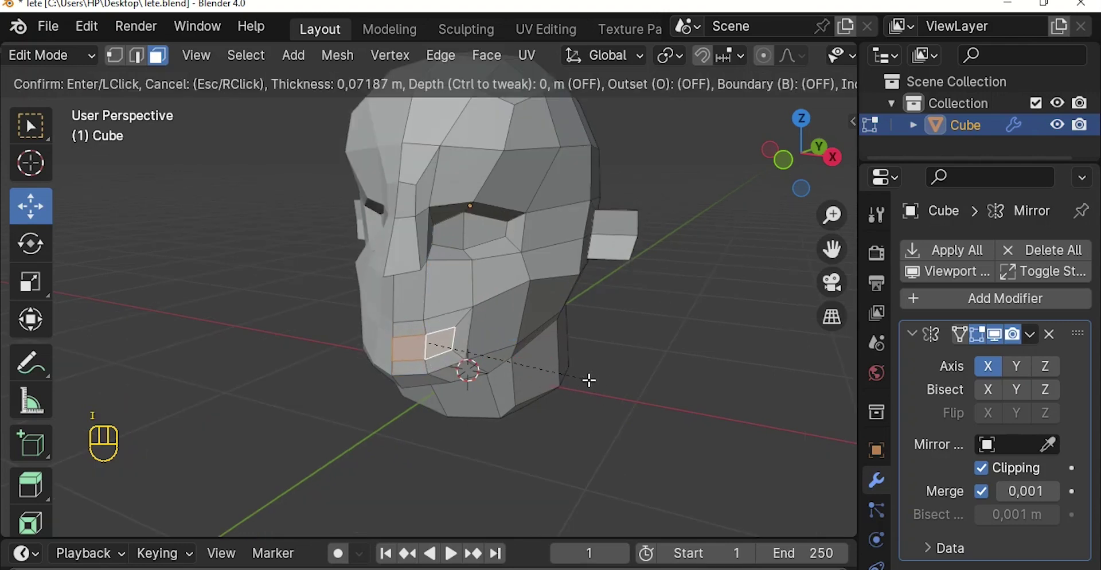
click(589, 380)
scroll(539, 386, up, 2)
middle_drag(539, 386, 407, 360)
middle_drag(459, 327, 470, 357)
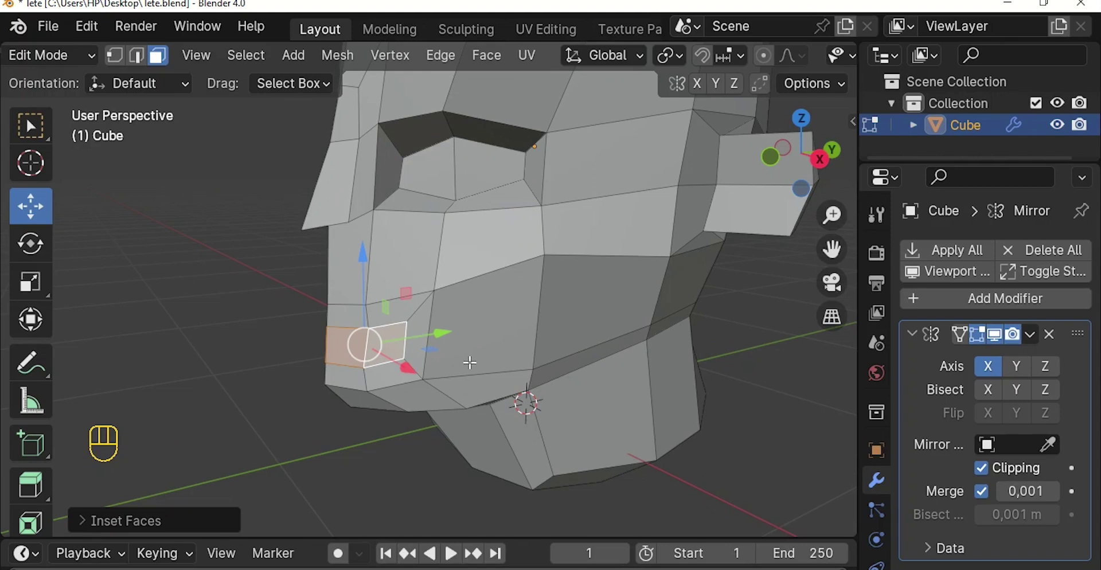
key(ctrl+z)
Try to add a centred loop cut across the lower face through the mouth area
middle_drag(459, 363, 410, 342)
click(407, 341)
key(ctrl+r)
click(415, 342)
right_click(416, 342)
middle_drag(414, 344, 396, 333)
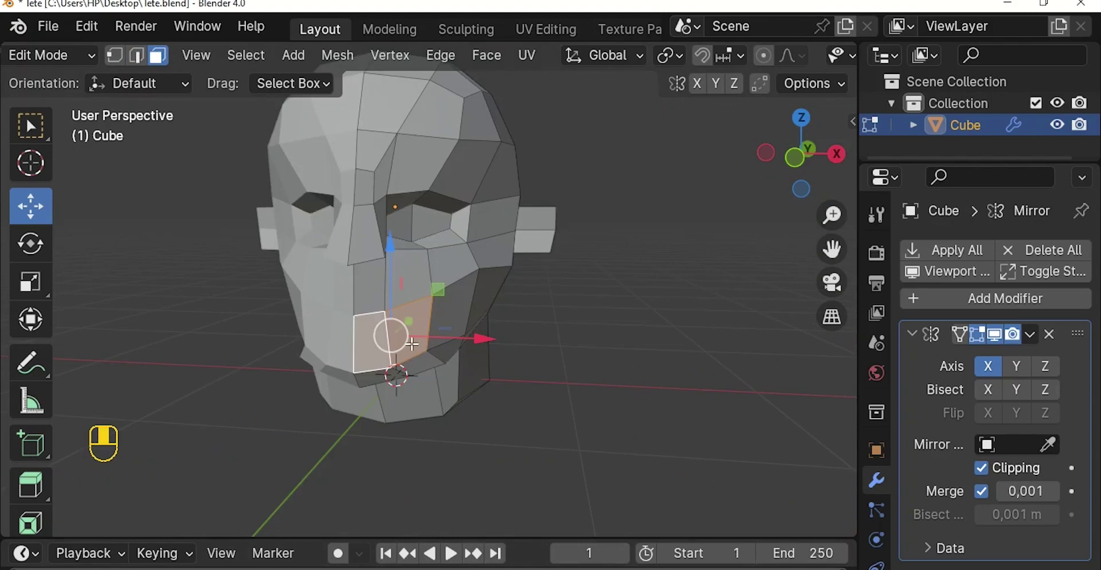
middle_drag(423, 344, 405, 338)
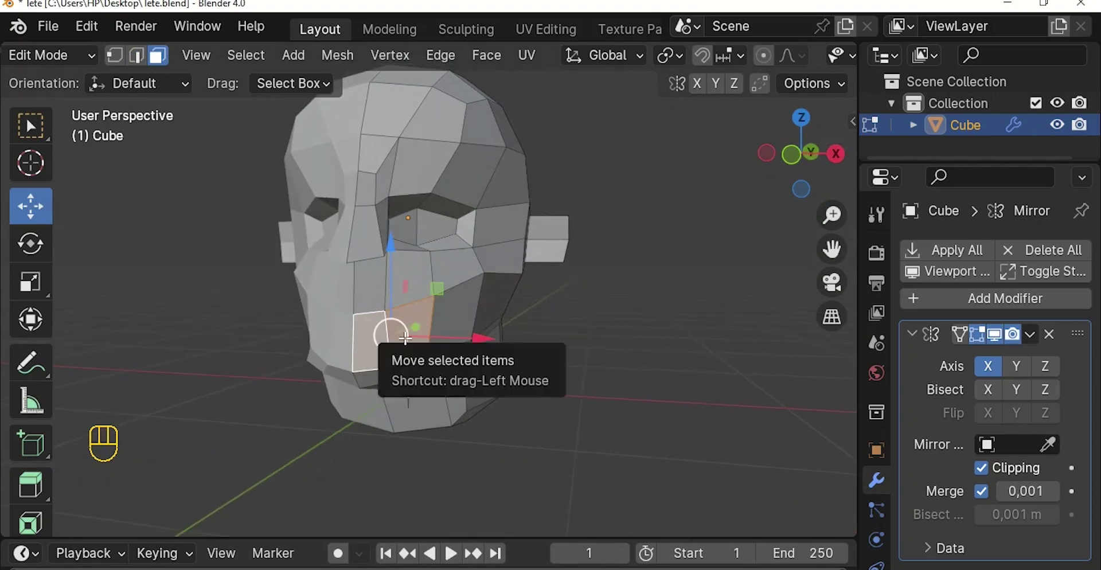
Inset the two mouth faces below the nose by about 0.02 m with Boundary off
key(i)
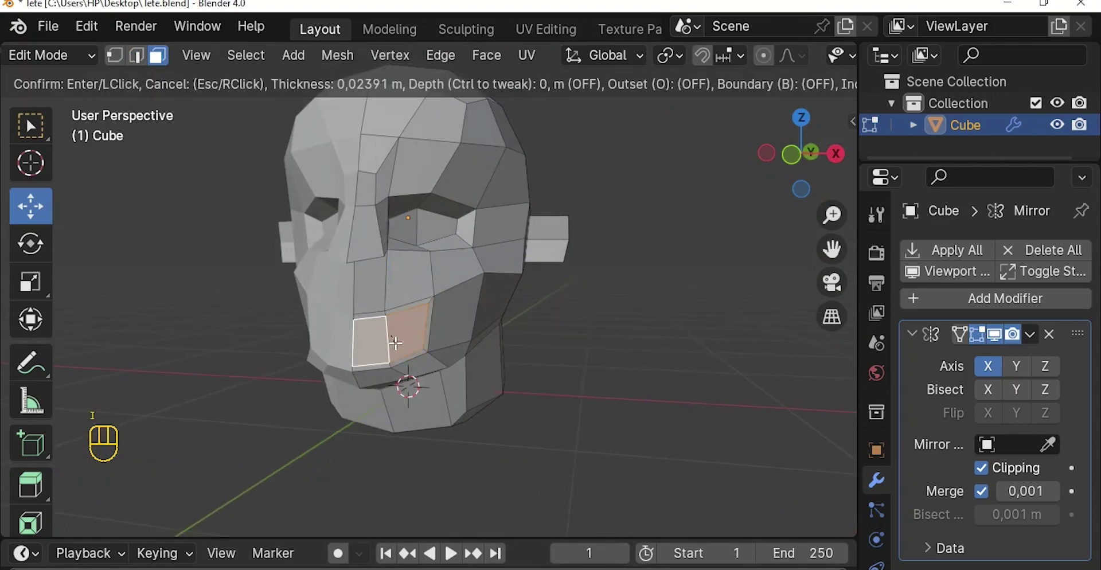
click(394, 339)
middle_drag(393, 339, 440, 293)
scroll(401, 348, up, 2)
In vertex selection mode, move the upper outer corner vertex of the mouth inset slightly inward, towards the front of the face
click(446, 342)
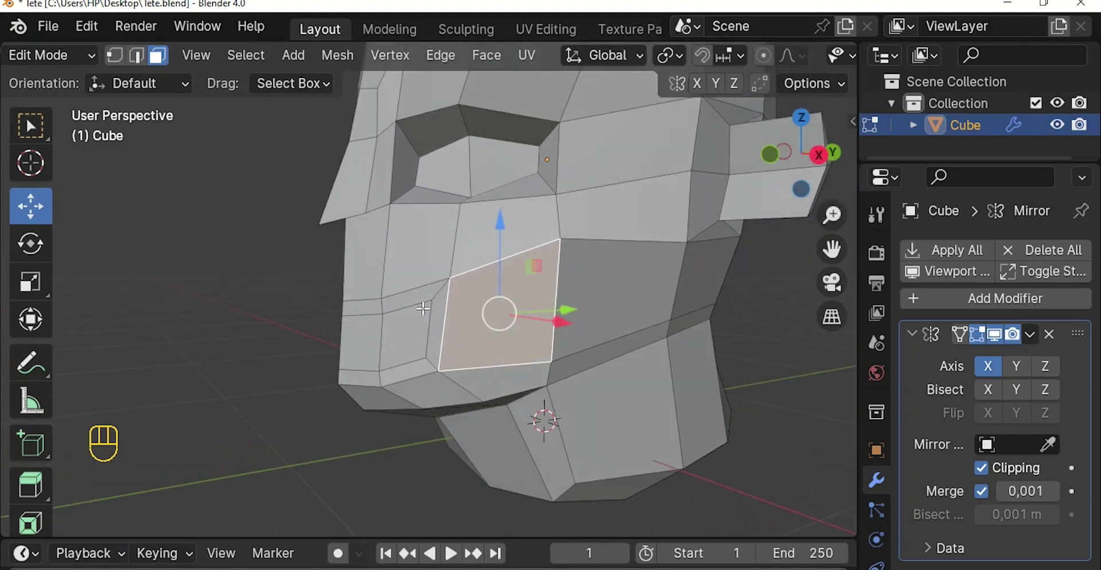
click(423, 309)
click(116, 56)
click(429, 302)
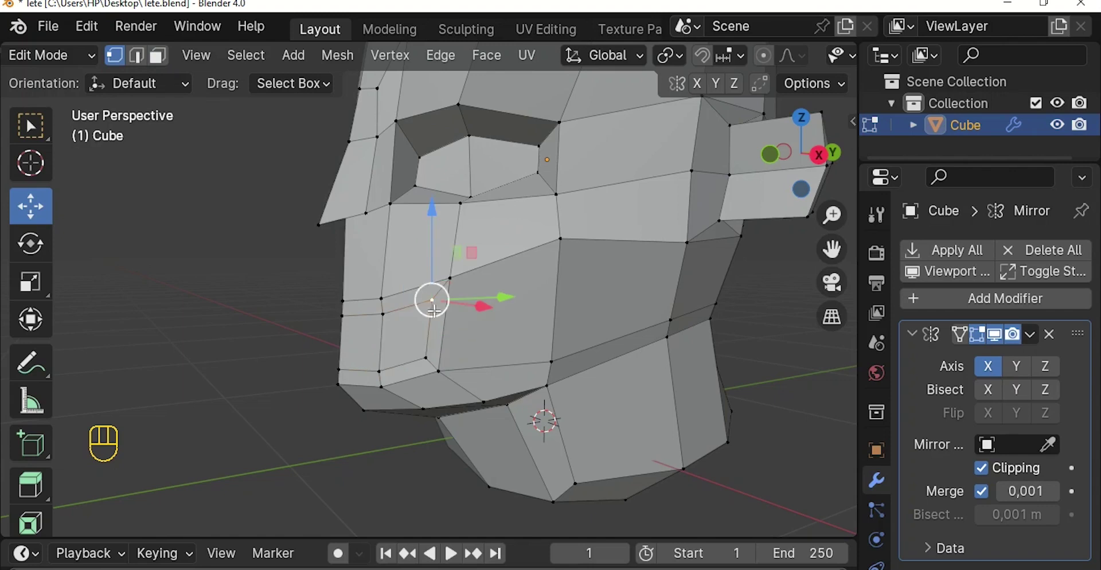
key(g)
click(413, 310)
Move the lower outer corner vertex and the adjacent lower inner vertex of the mouth inset slightly towards the front of the face
click(414, 359)
key(g)
click(404, 358)
click(373, 368)
key(g)
click(367, 364)
middle_drag(373, 364, 545, 234)
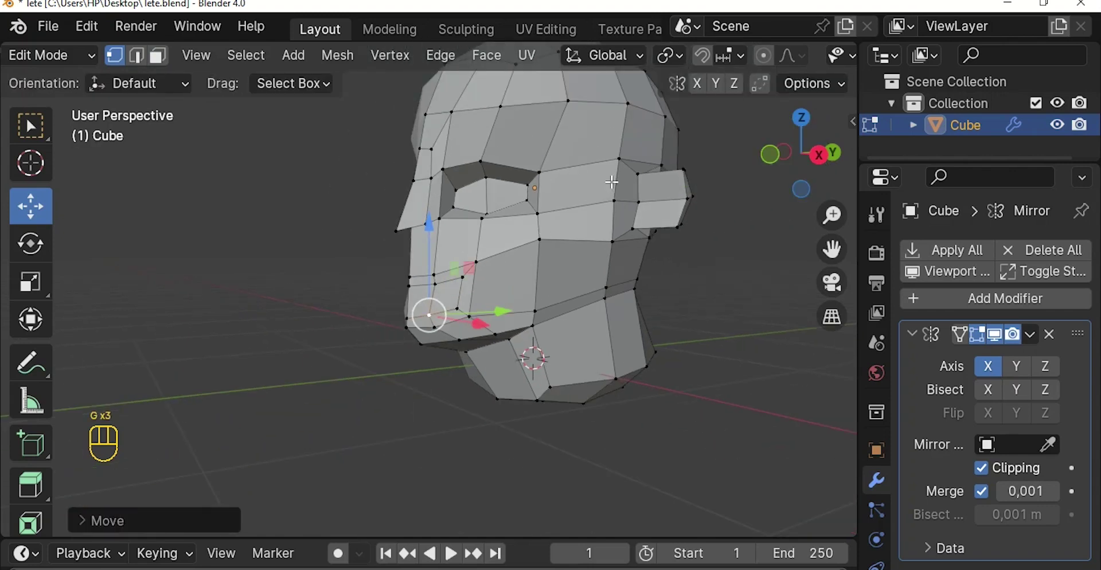
Change the viewport's studio lighting to the brighter, bluish light preset
scroll(828, 57, down, 6)
click(840, 56)
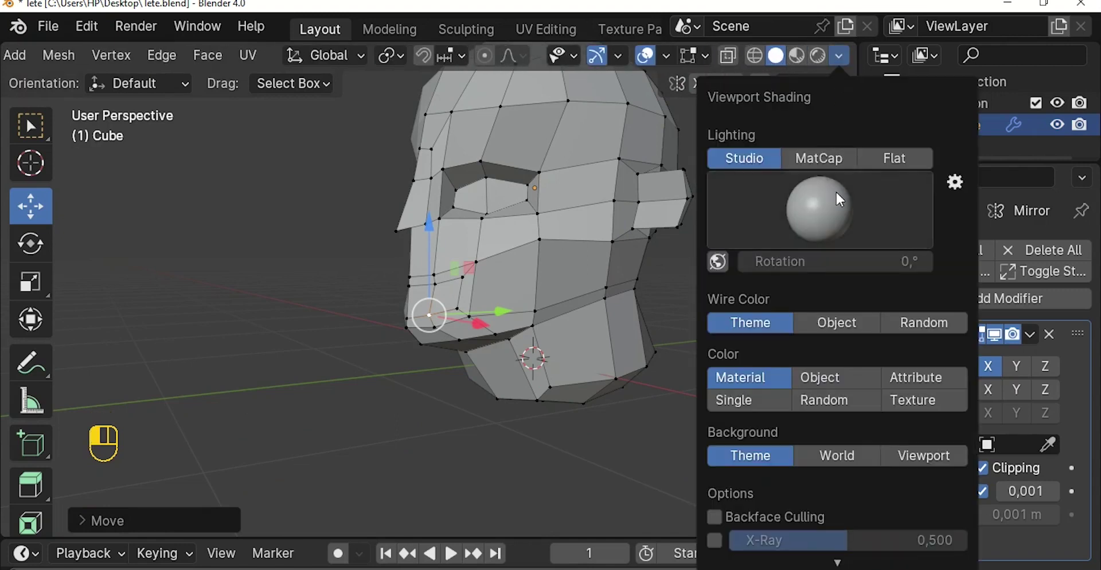
click(829, 206)
click(714, 299)
scroll(806, 386, down, 5)
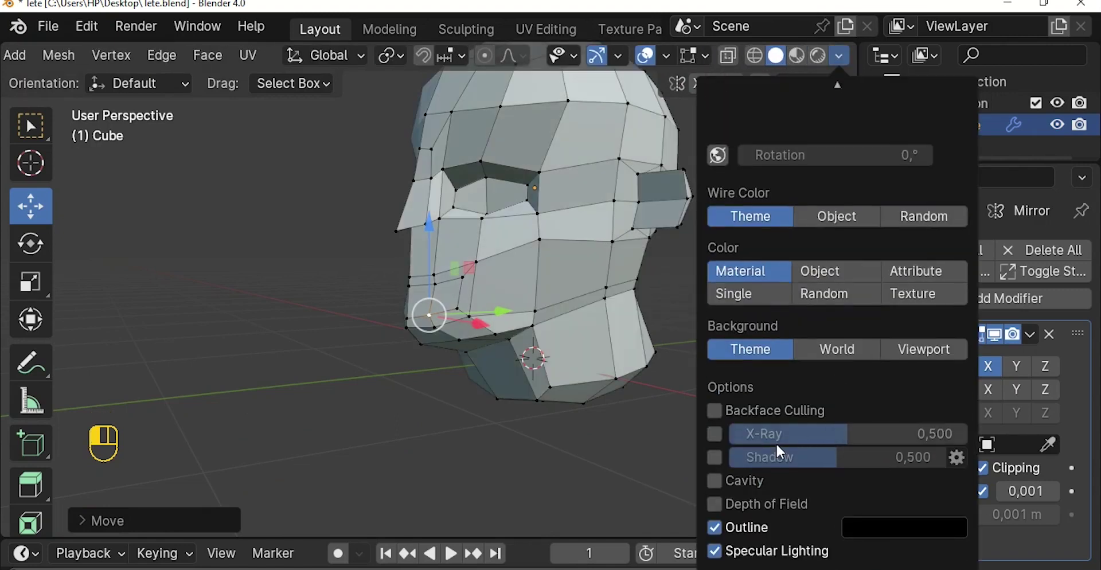
Enable Cavity in the viewport shading with type Both, and check the shaded head in Object Mode before resuming mesh editing
click(717, 481)
click(928, 482)
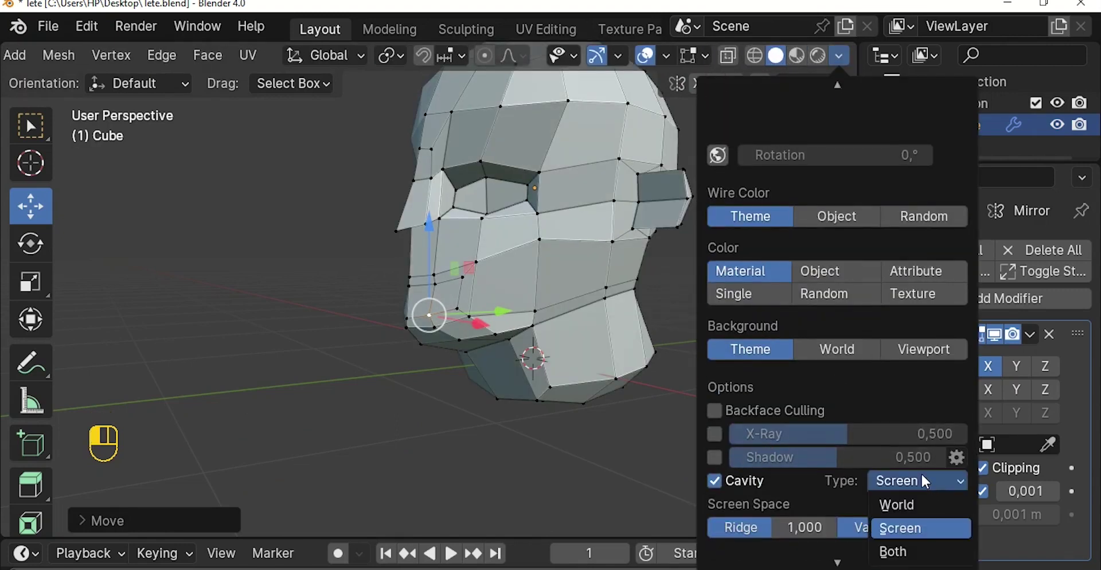
click(903, 504)
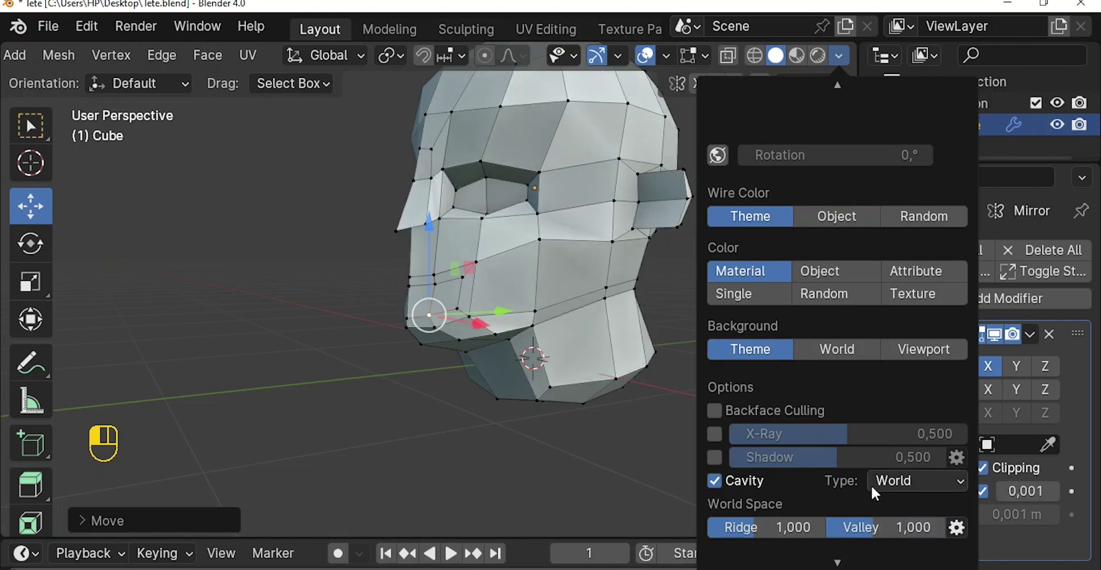
click(918, 482)
click(912, 552)
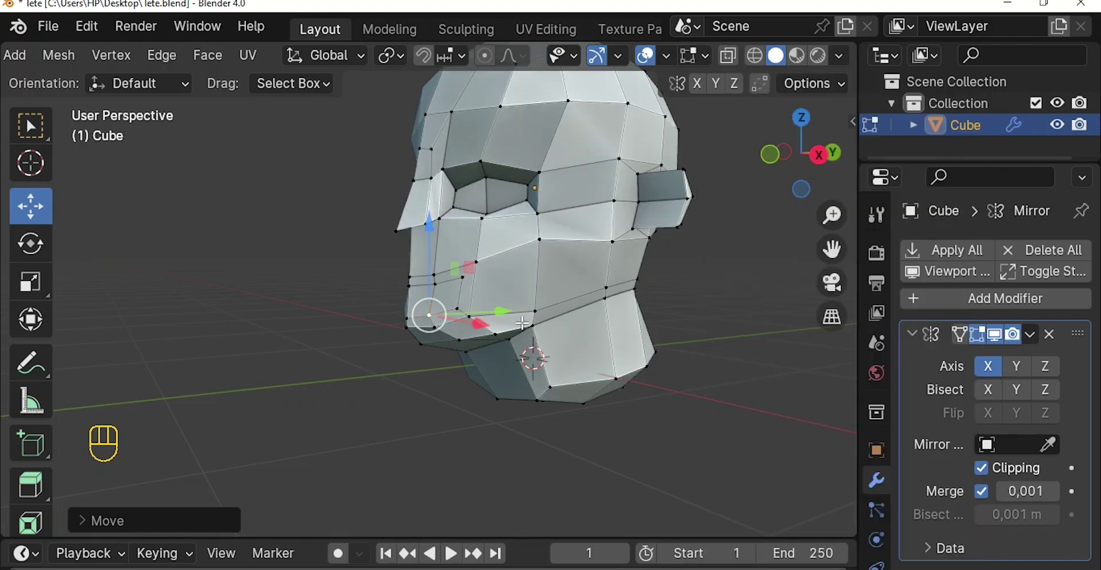
key(Tab)
middle_drag(432, 308, 699, 332)
key(Tab)
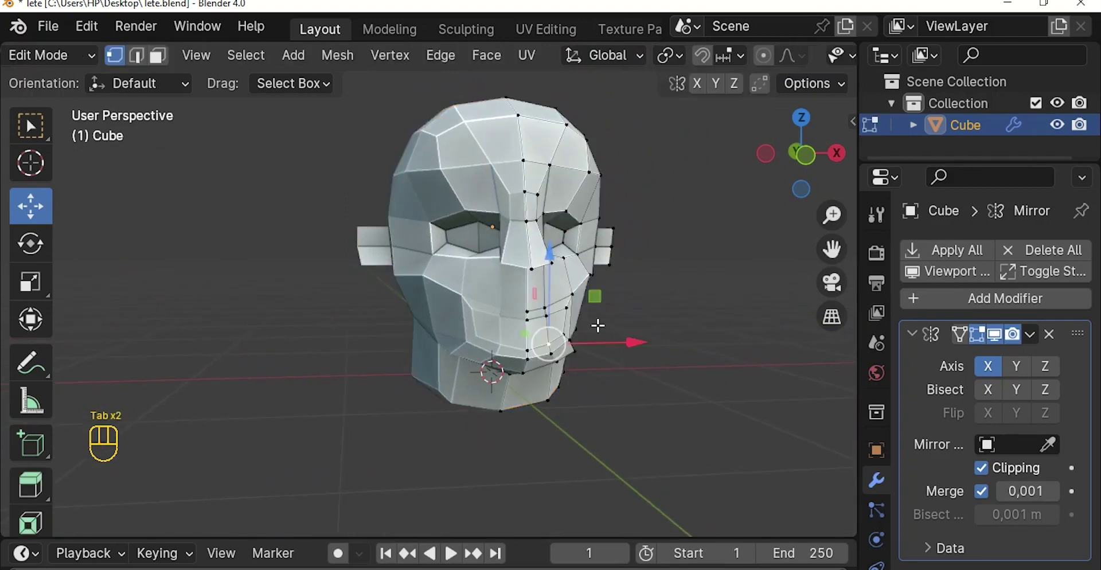
Add a centred horizontal loop cut around the lower face, running through the mouth inset to the back of the jaw
scroll(570, 327, up, 4)
middle_drag(570, 327, 398, 300)
middle_drag(436, 293, 480, 321)
click(479, 322)
scroll(505, 324, up, 1)
key(ctrl+r)
click(571, 297)
right_click(585, 310)
middle_drag(585, 310, 499, 317)
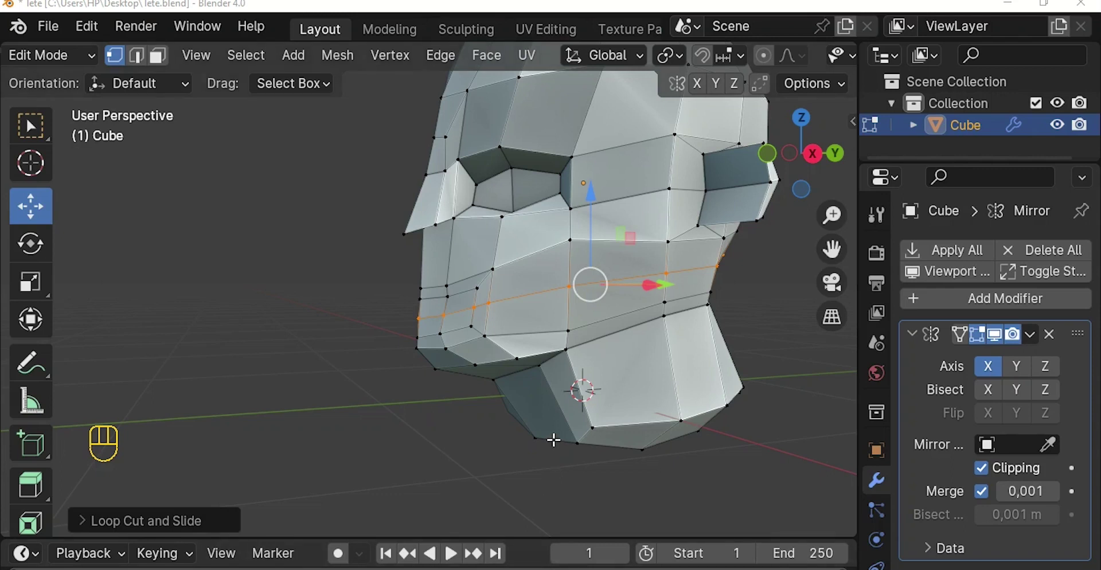
Undo the vertex selection and the loop cut around the lower face
scroll(548, 387, down, 2)
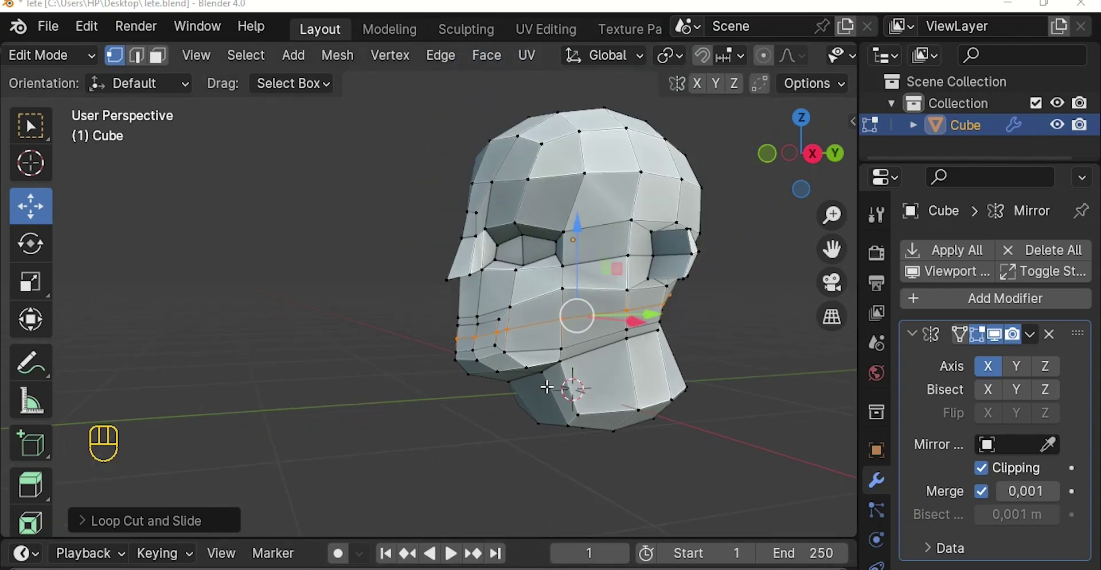
scroll(547, 387, up, 2)
key(ctrl+z)
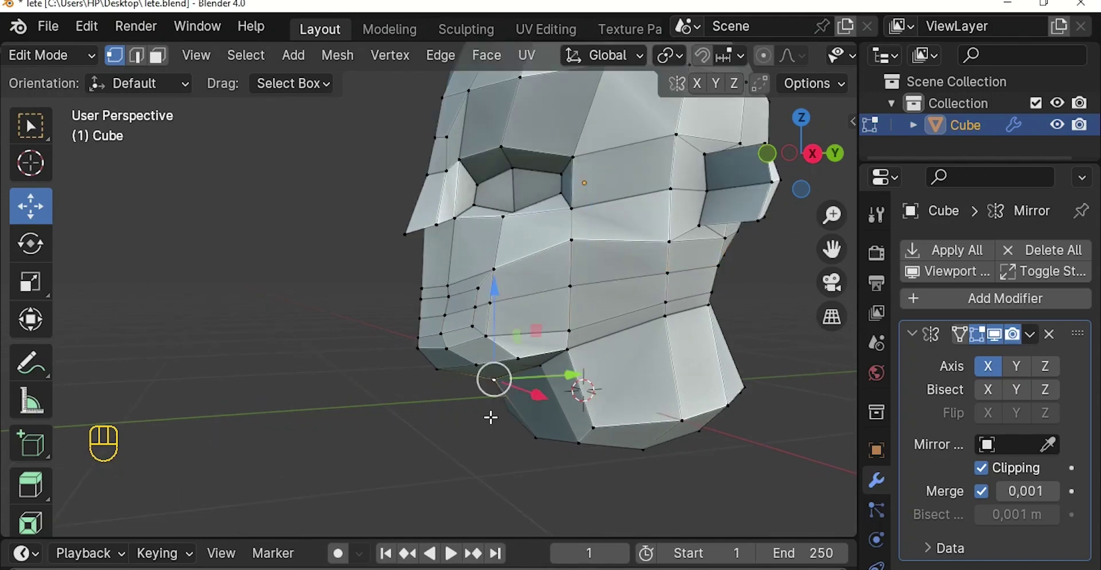
key(ctrl+z)
middle_drag(500, 396, 628, 415)
scroll(415, 417, up, 1)
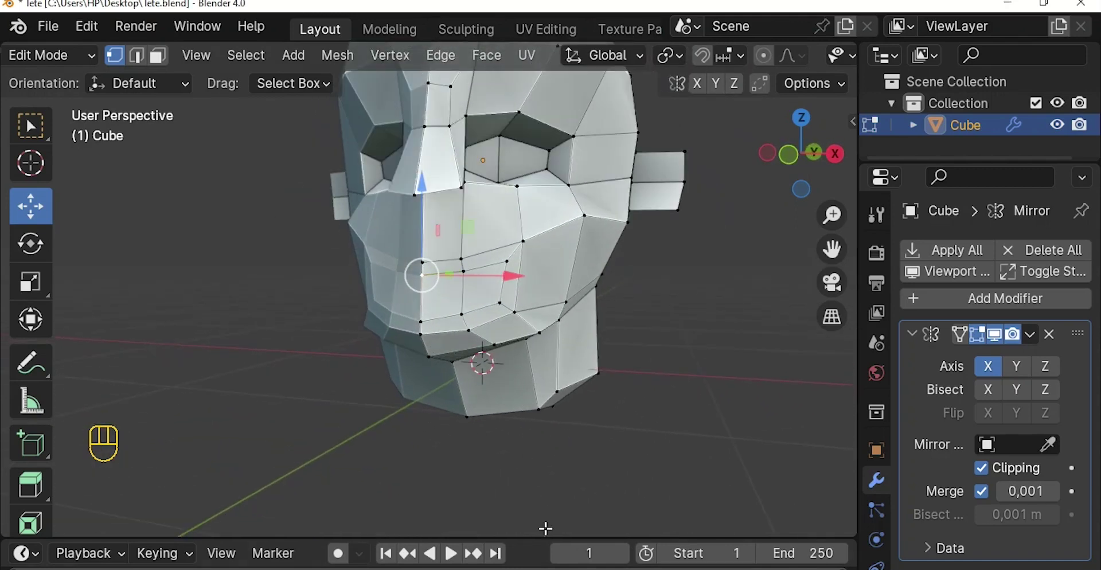